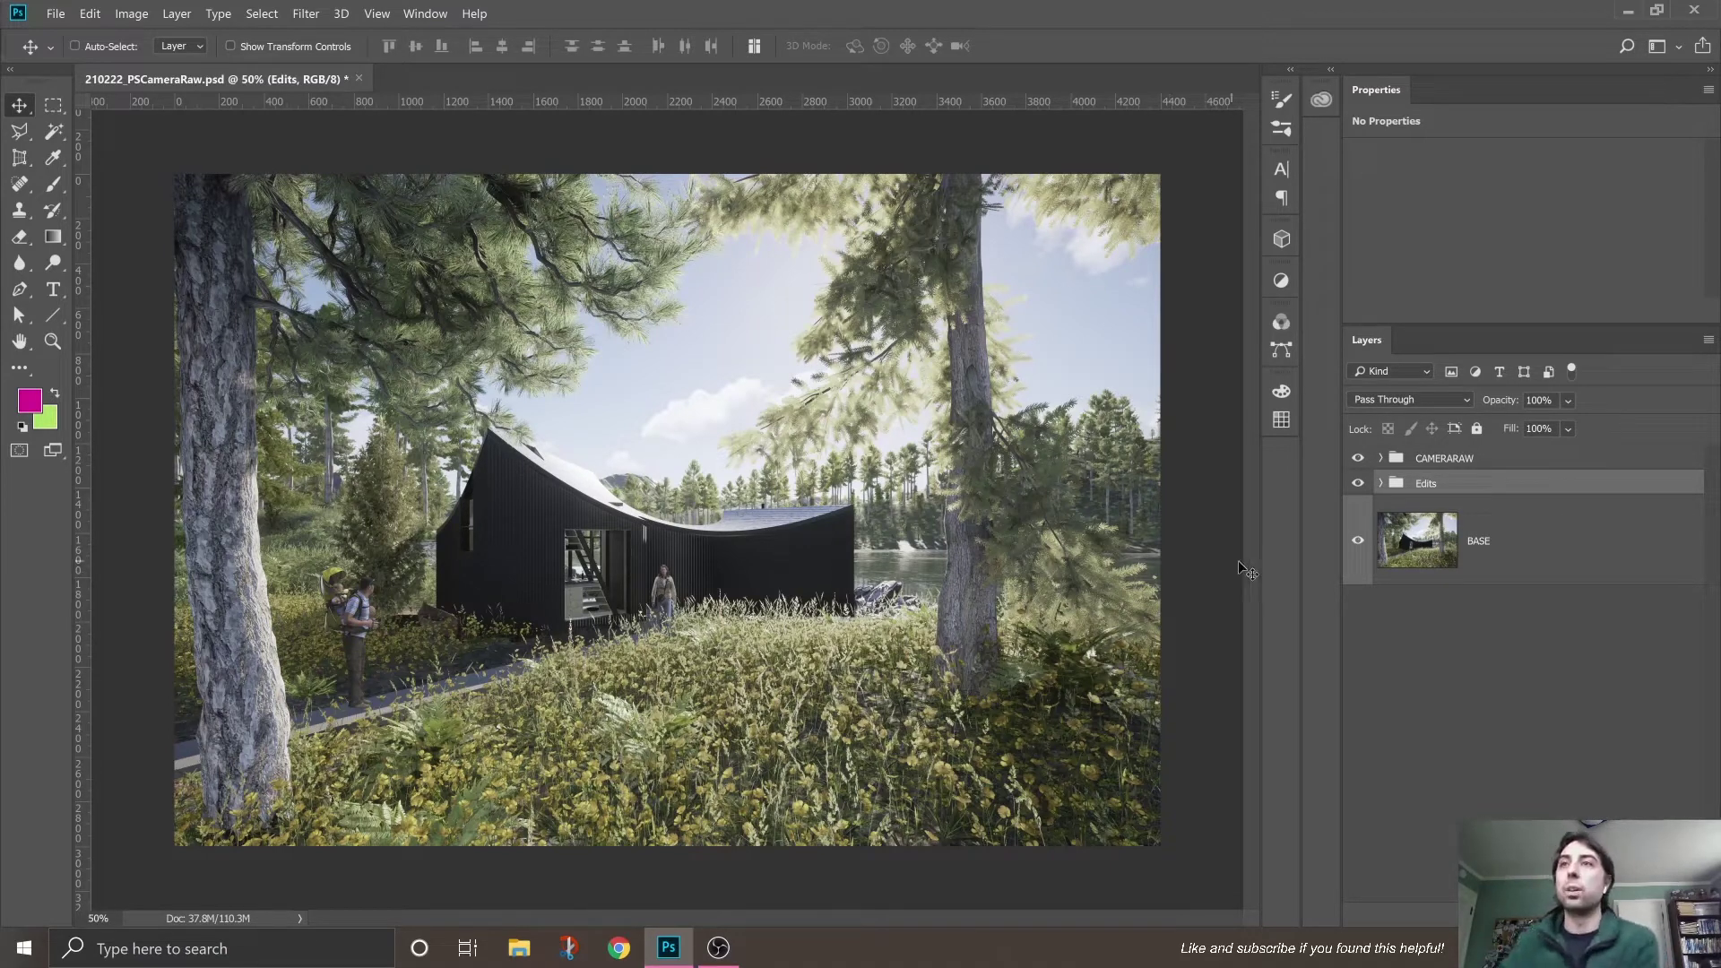
pyautogui.click(1357, 459)
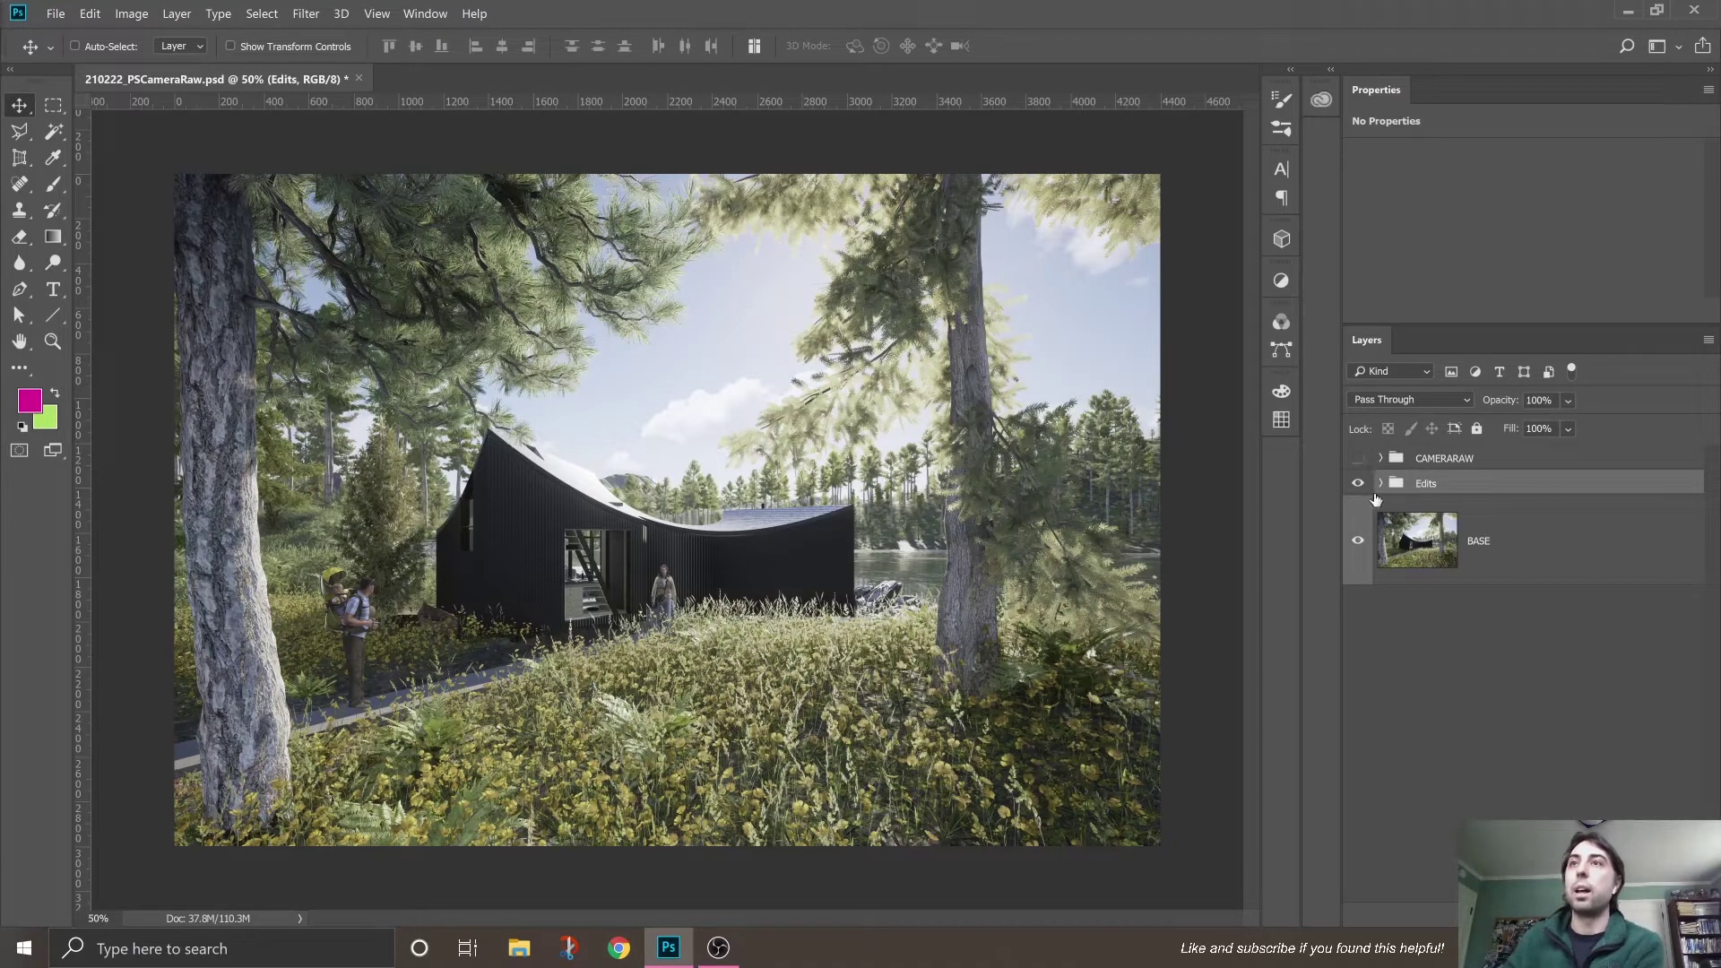
pyautogui.click(1515, 560)
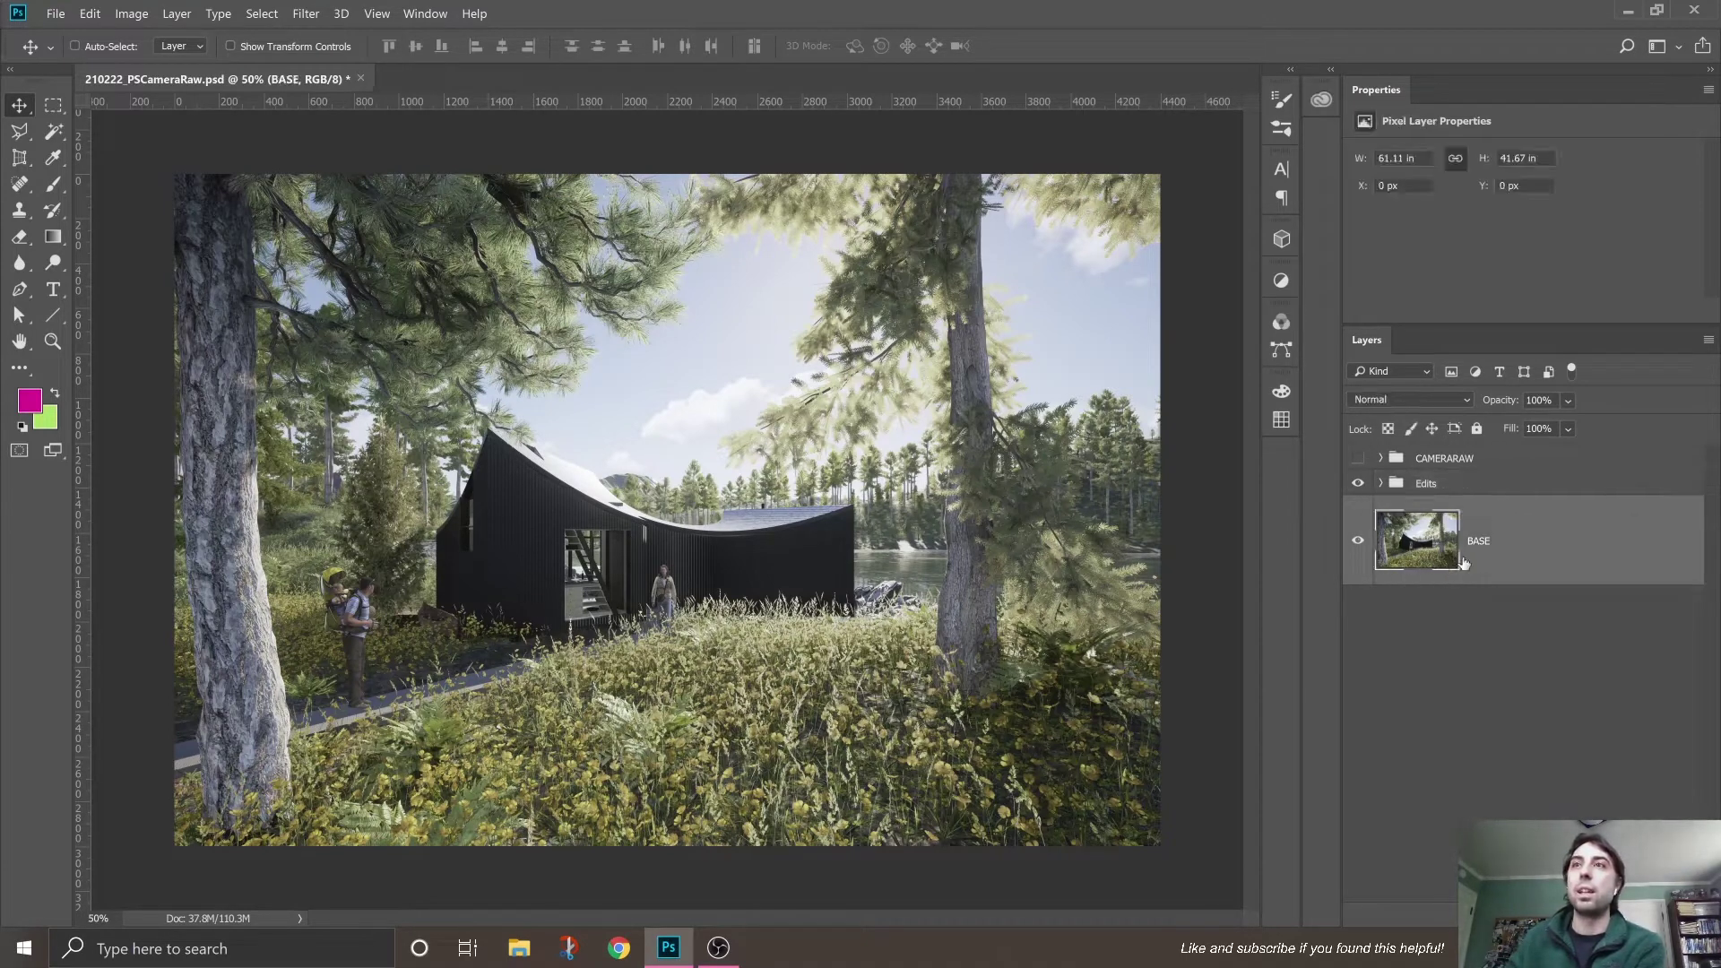
pyautogui.click(1357, 540)
pyautogui.click(1358, 540)
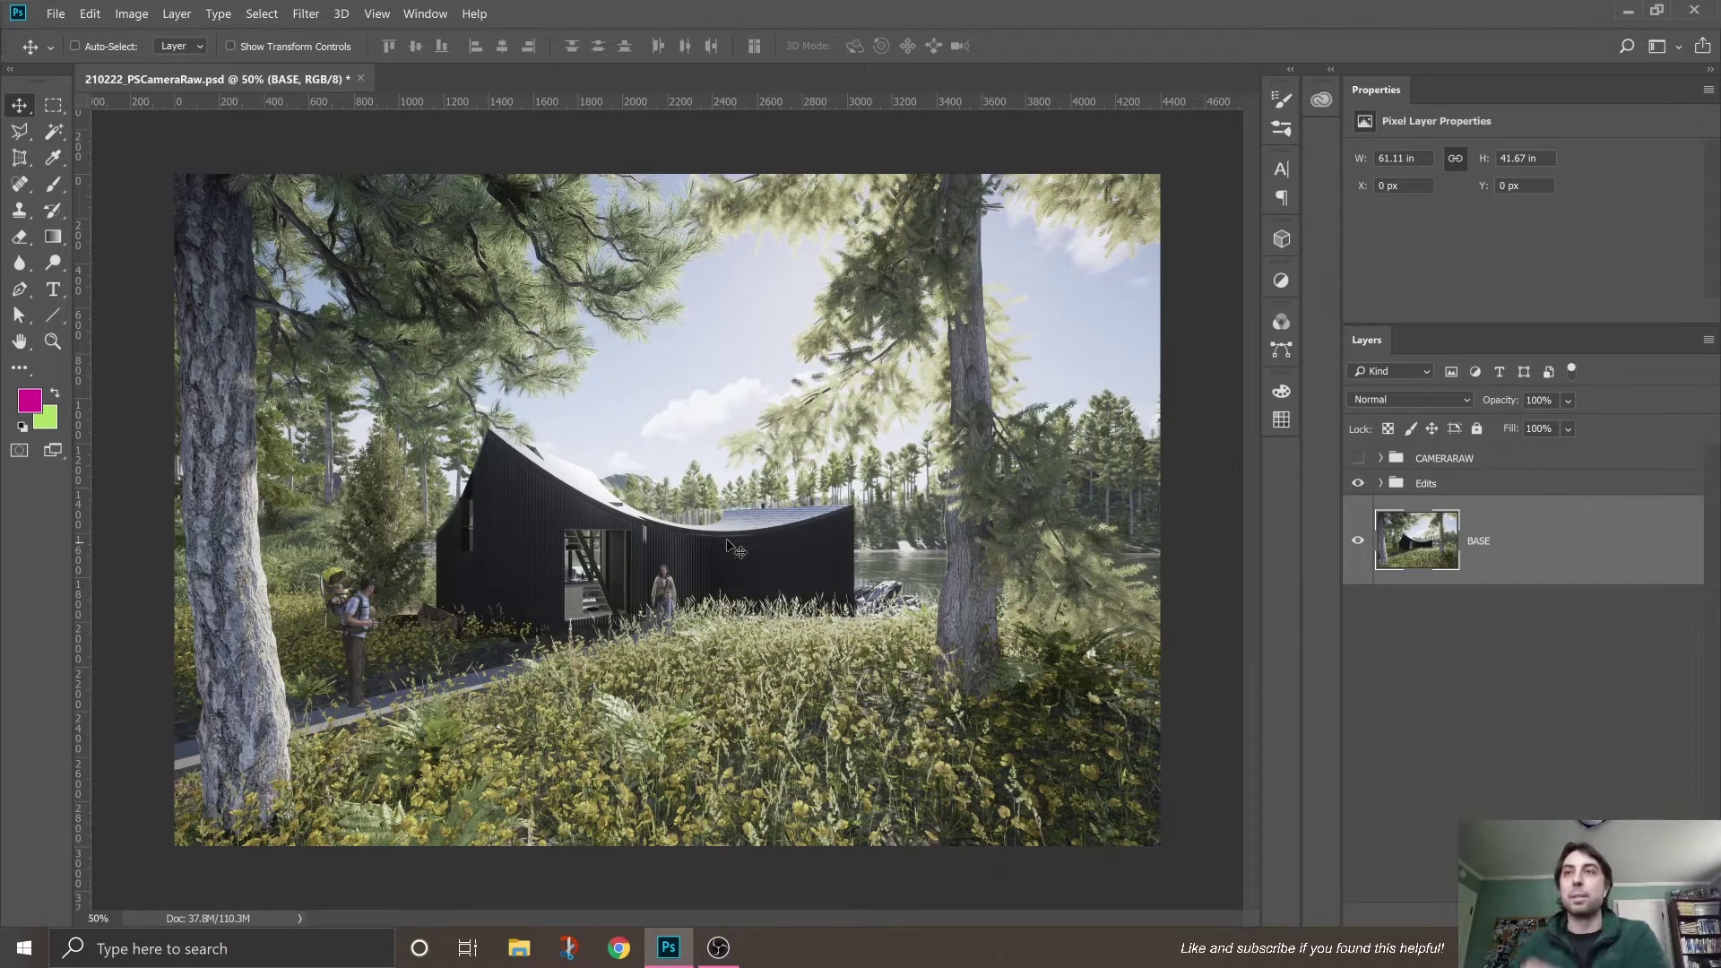
pyautogui.click(1358, 483)
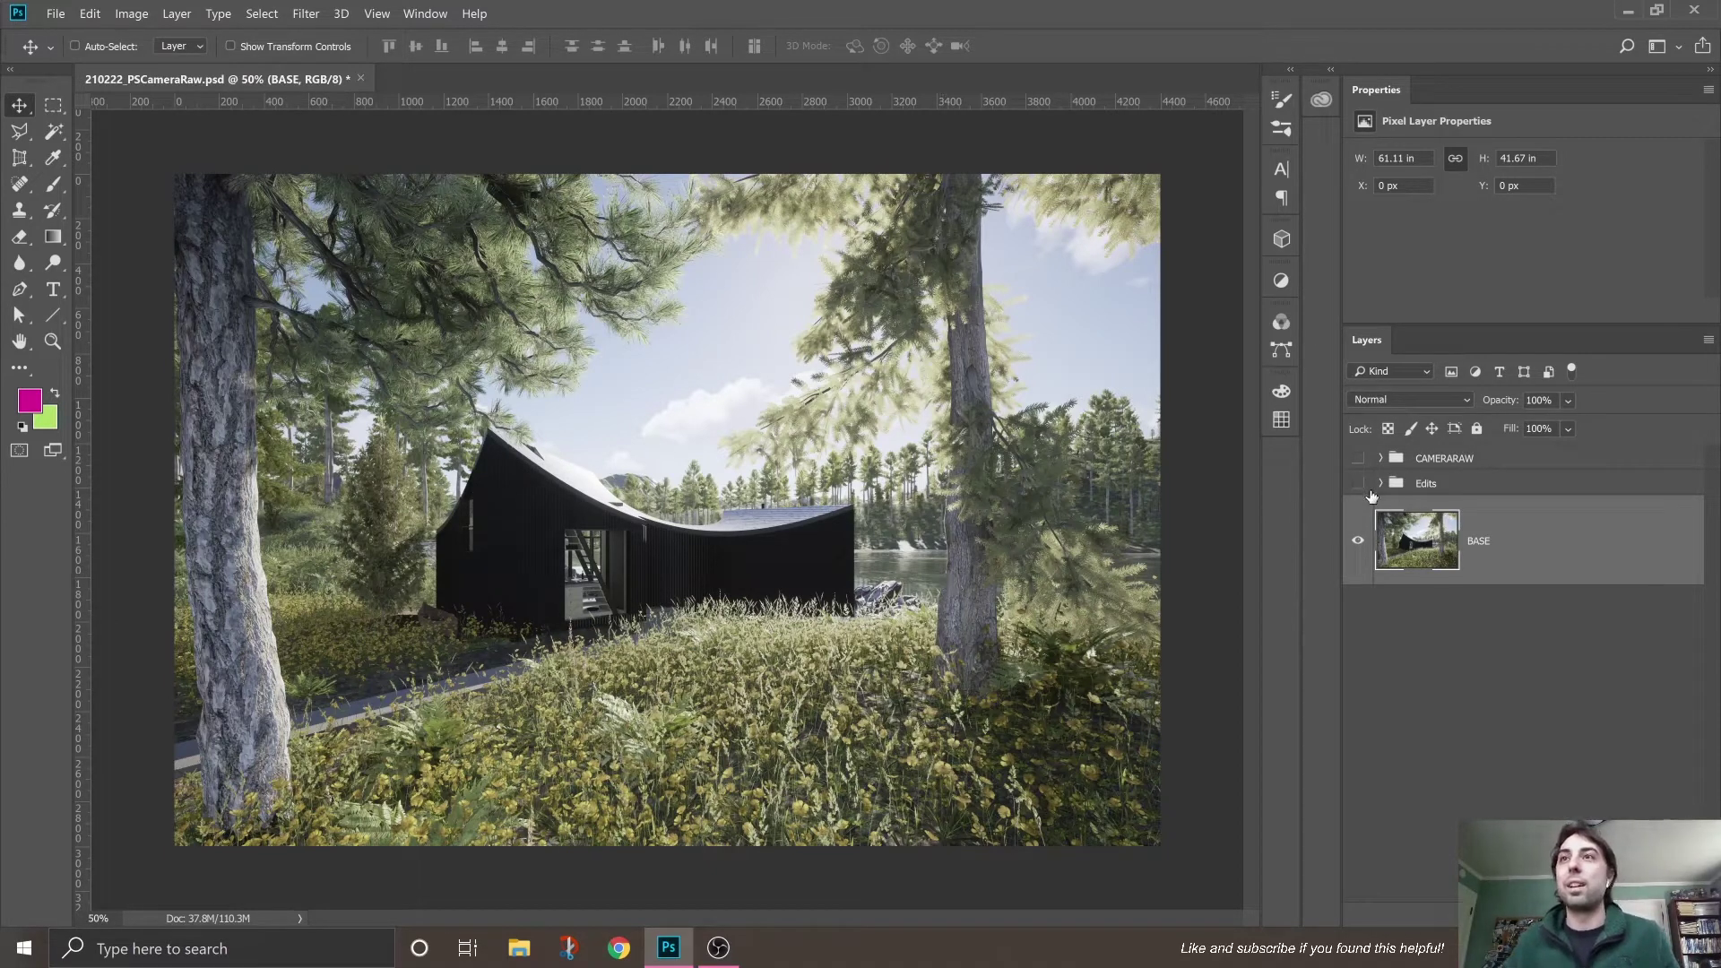
pyautogui.click(1358, 485)
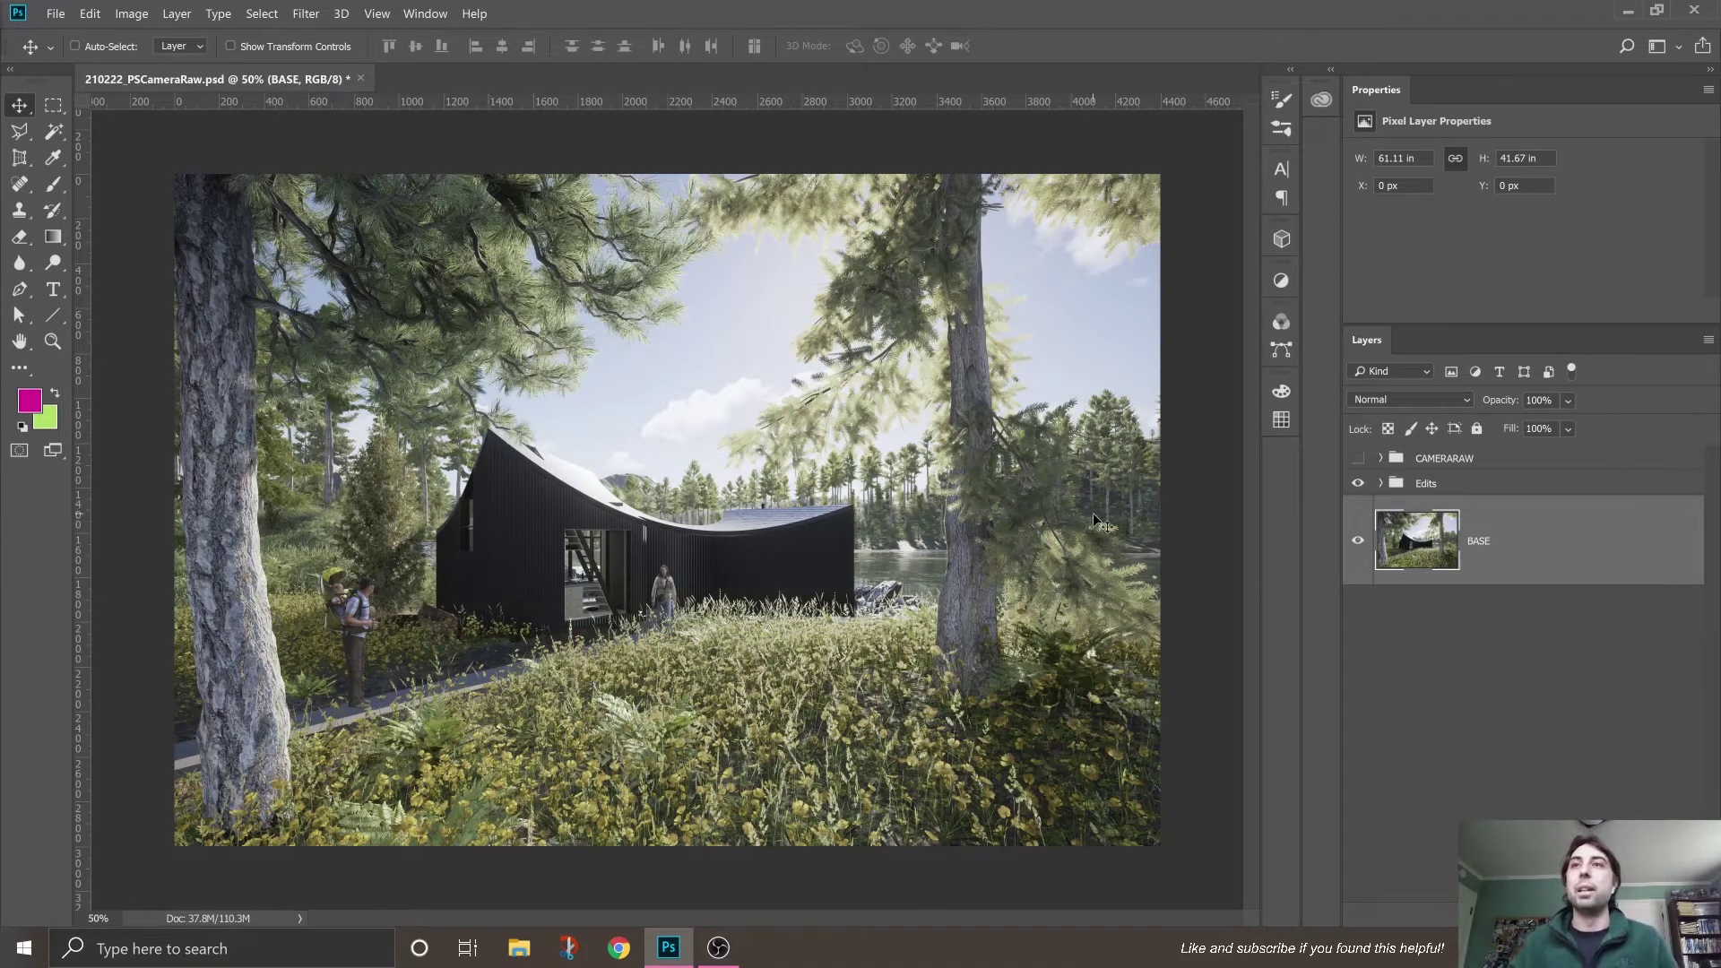
pyautogui.click(1502, 484)
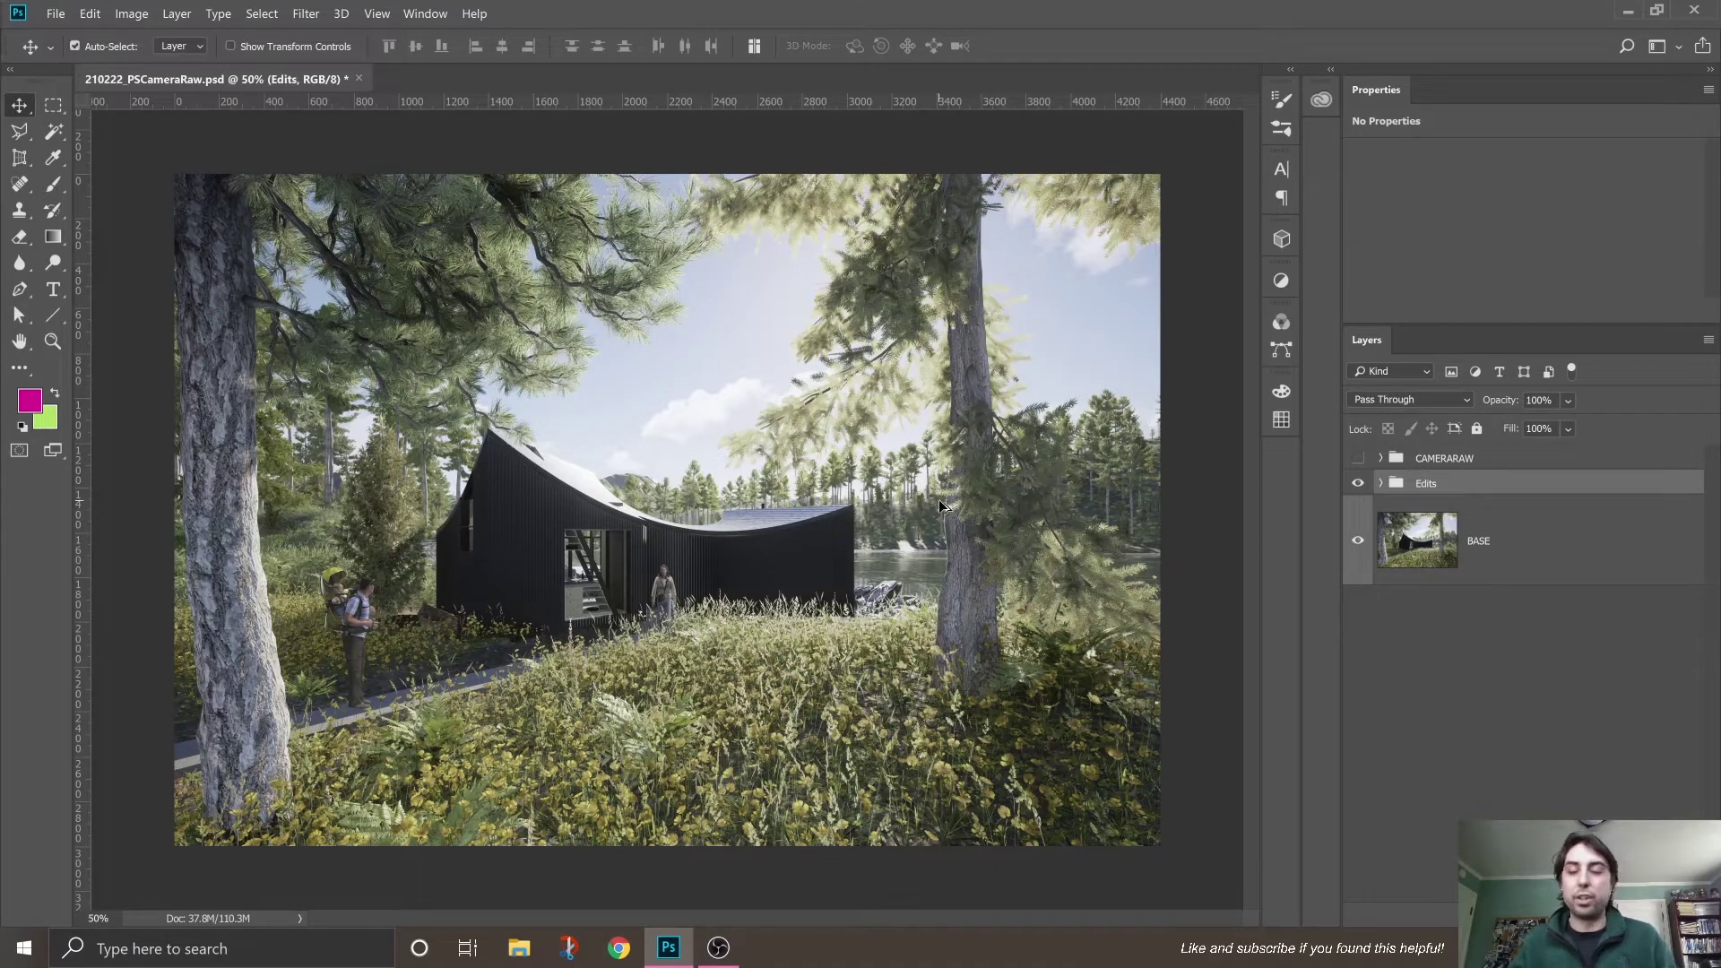
# Step: Stamp all visible layers into a new Layer 5 and hide the Edits group and BASE layer
pyautogui.hotkey('ctrl', 'shift', 'alt', 'e')
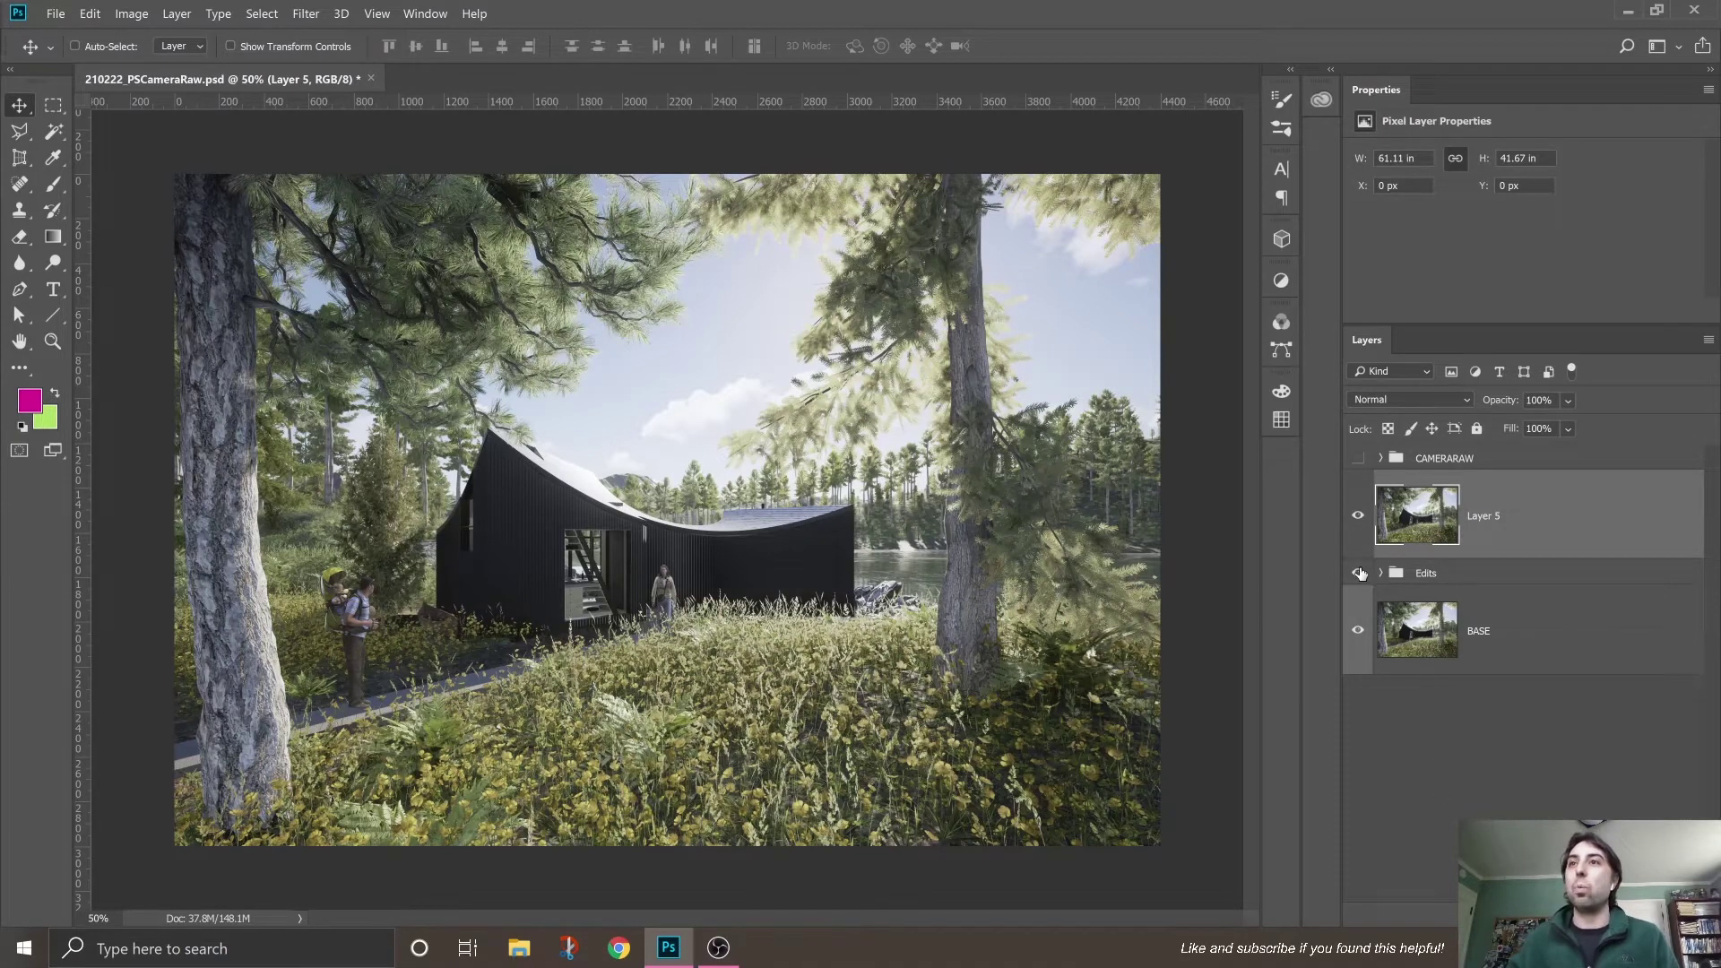
pyautogui.moveTo(1358, 573); pyautogui.dragTo(1355, 702)
pyautogui.click(1450, 649)
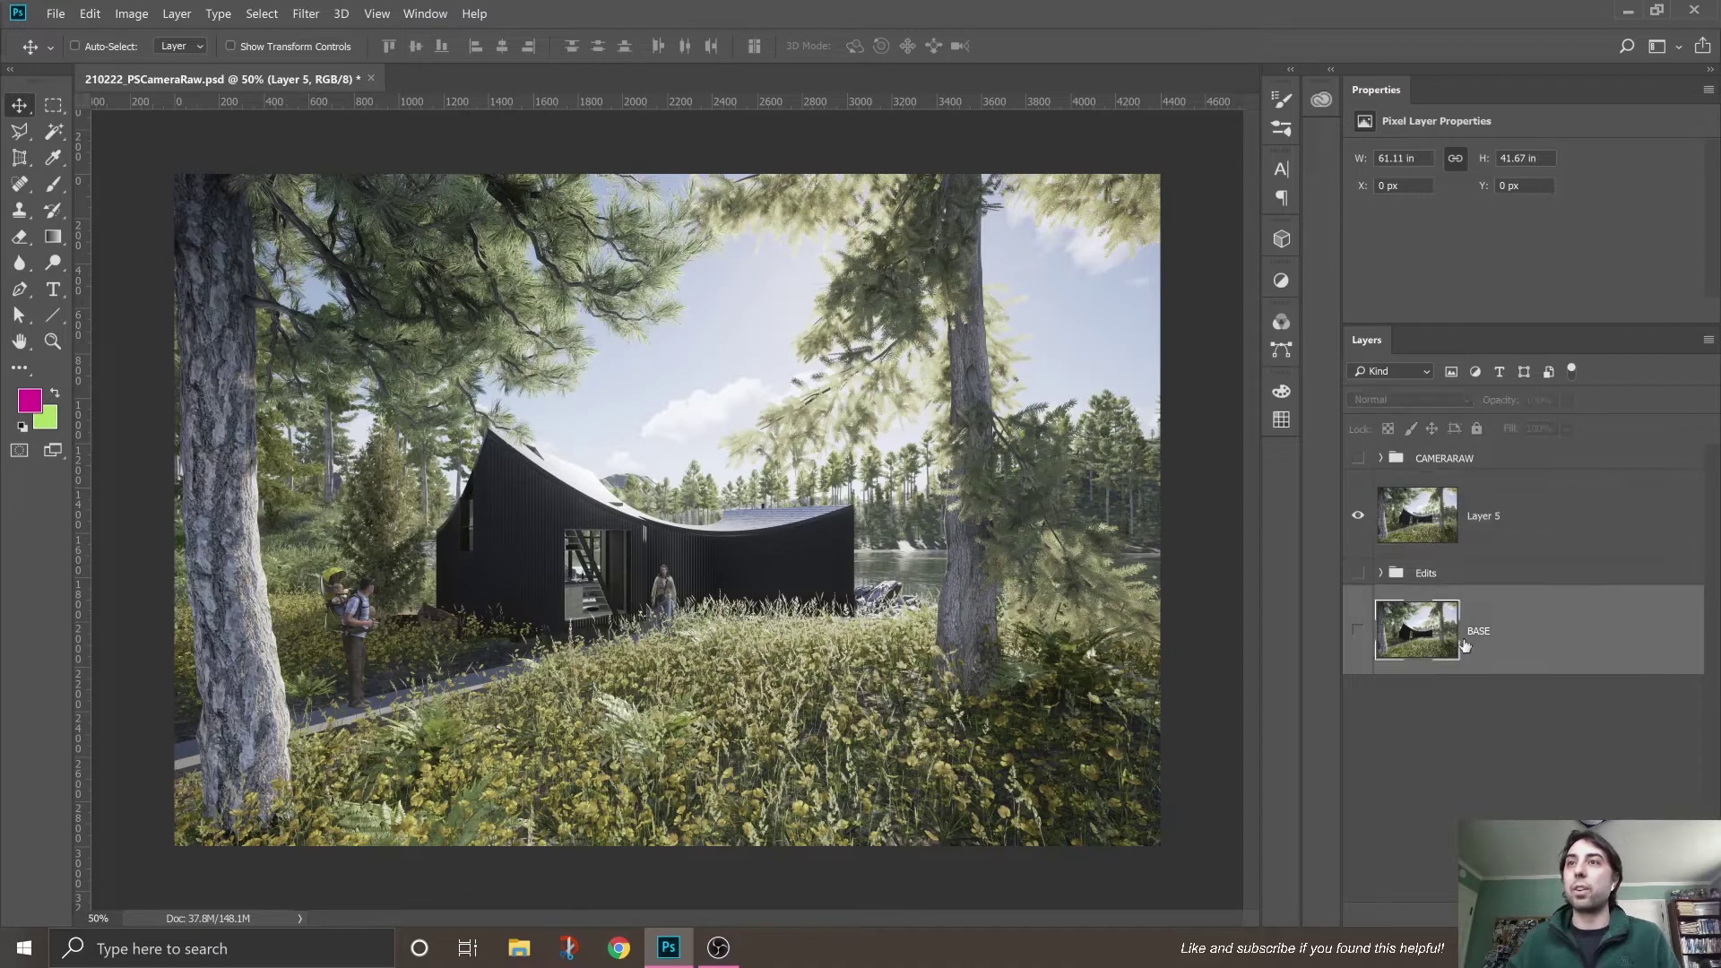
pyautogui.click(1492, 538)
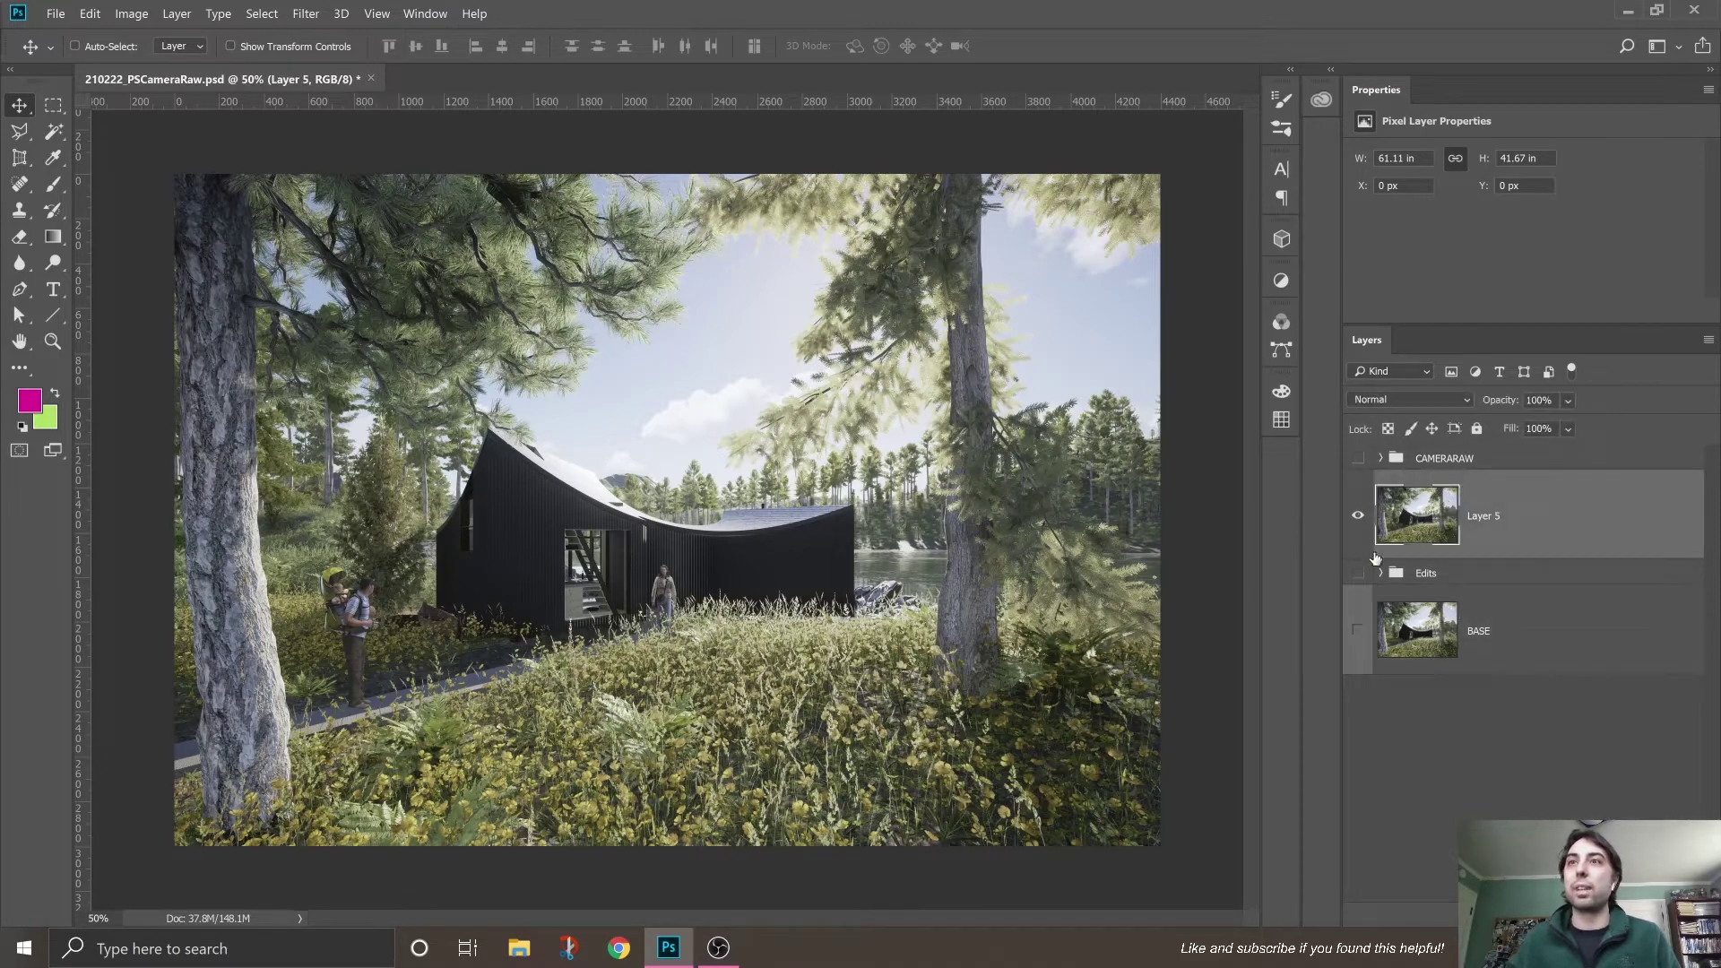
pyautogui.click(1361, 518)
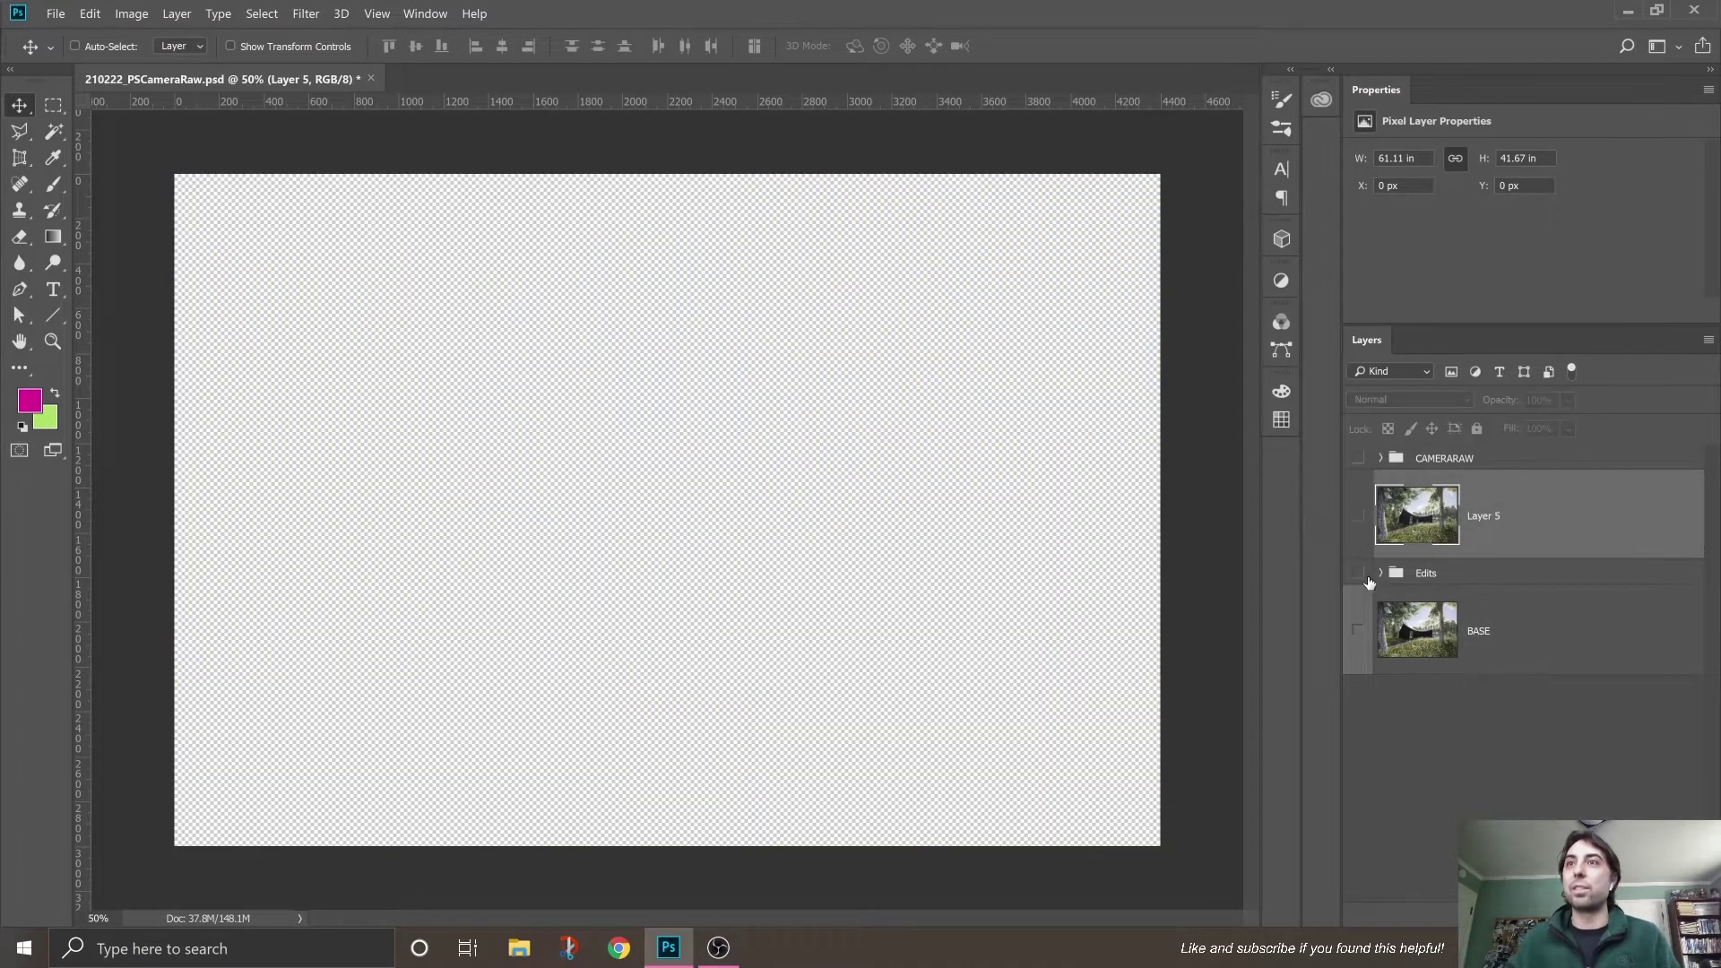
pyautogui.moveTo(1363, 576); pyautogui.dragTo(1363, 633)
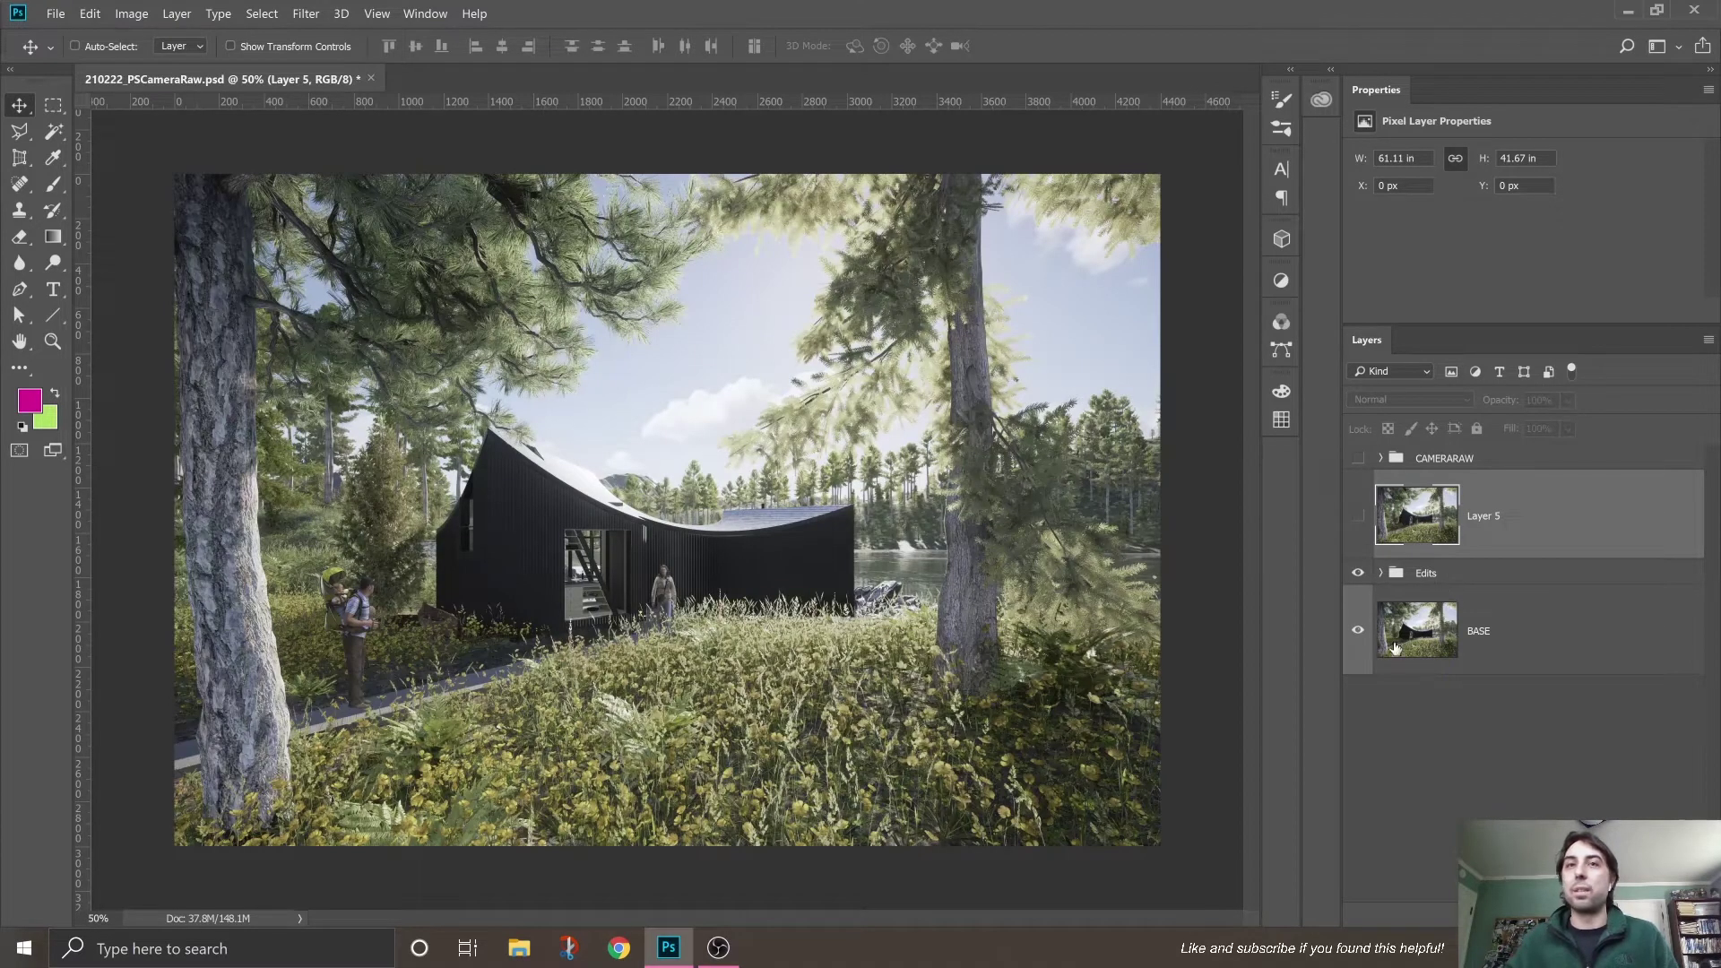
pyautogui.click(1358, 516)
pyautogui.click(1359, 573)
pyautogui.click(1356, 630)
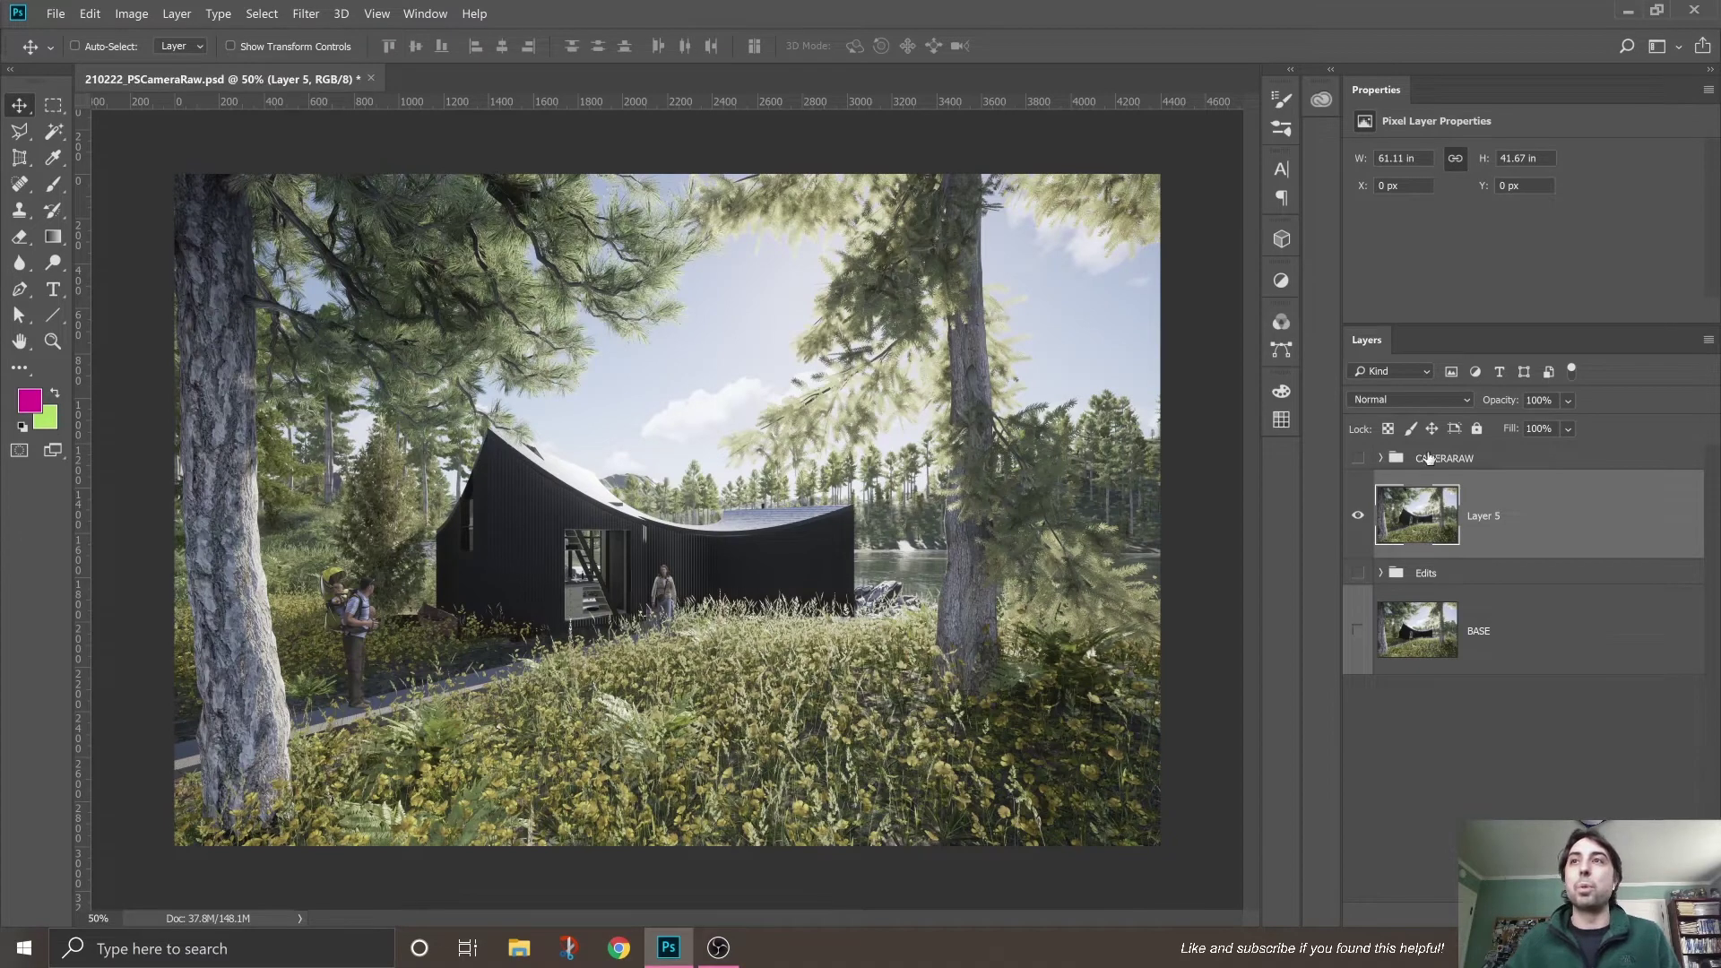
# Step: Colour-code Layer 5 with an orange label
pyautogui.rightClick(1481, 520)
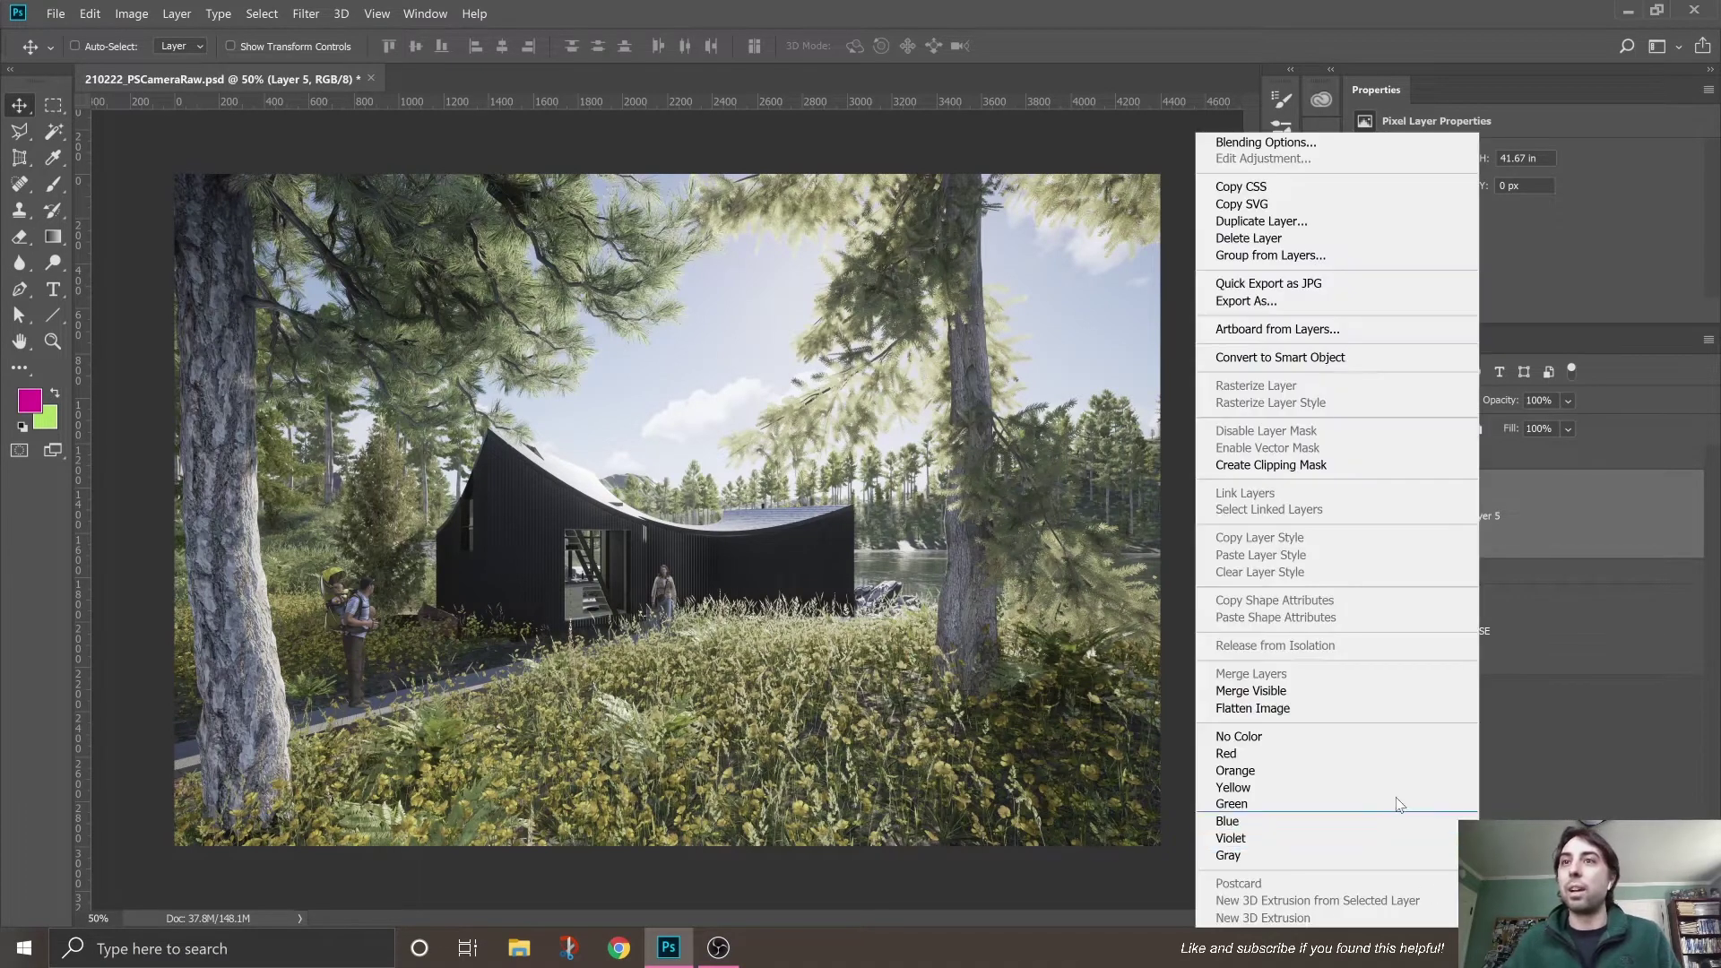
pyautogui.click(1322, 771)
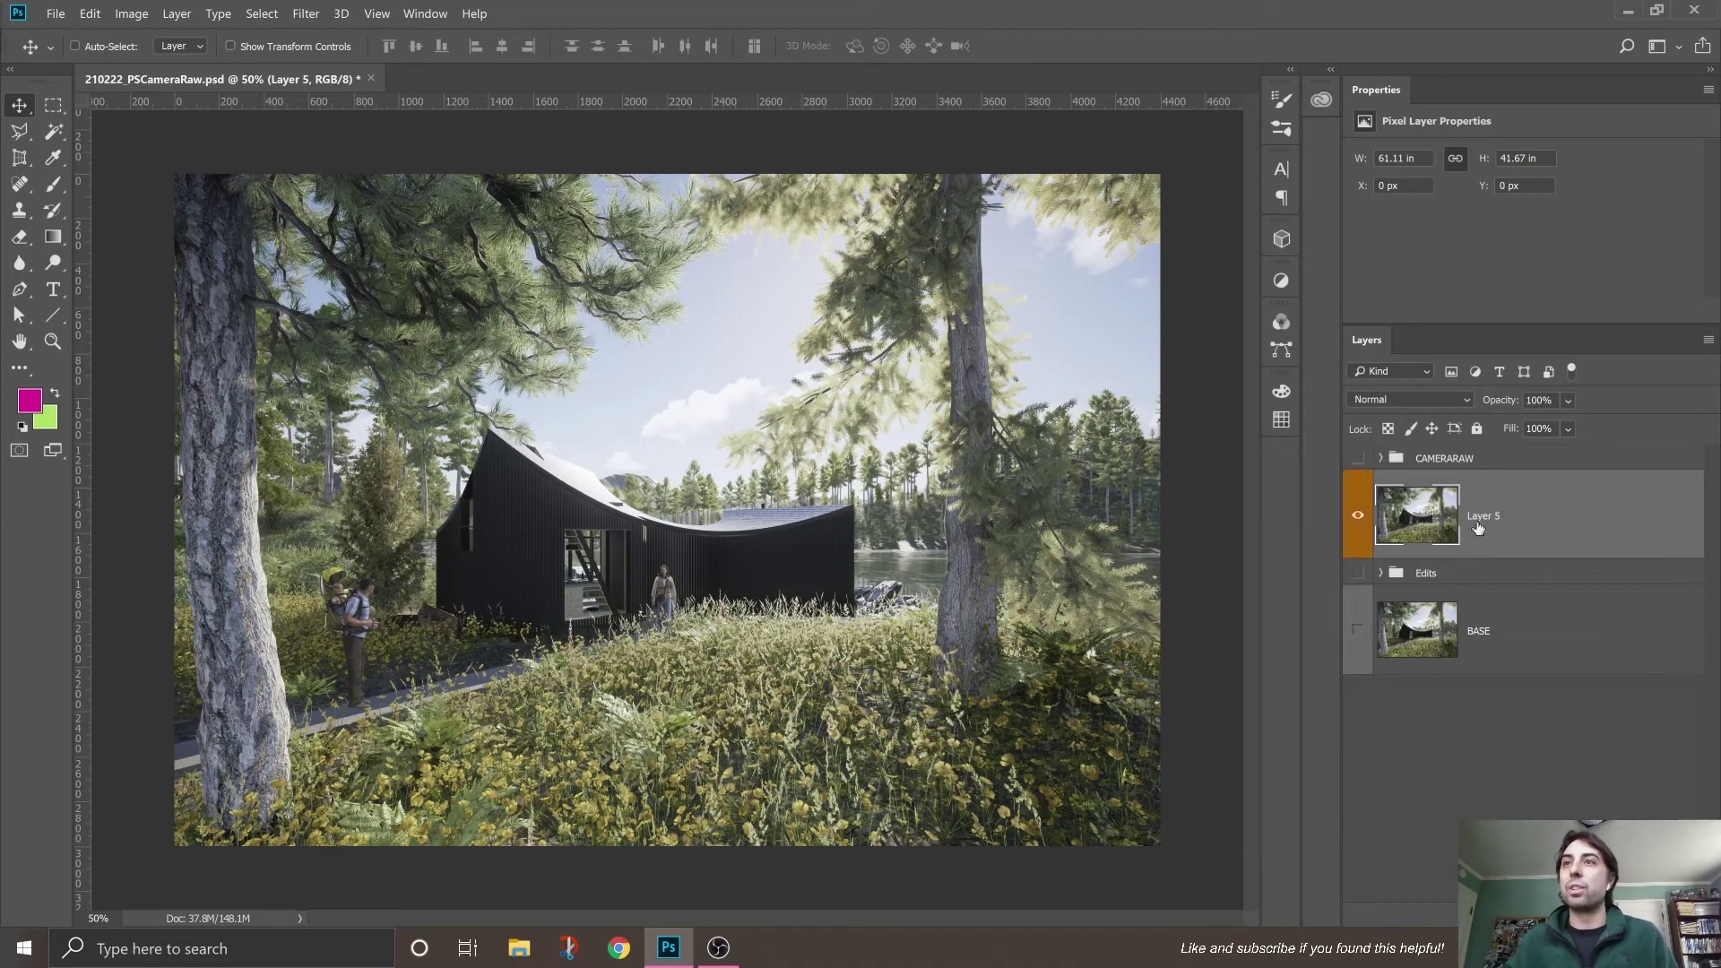
pyautogui.rightClick(1495, 515)
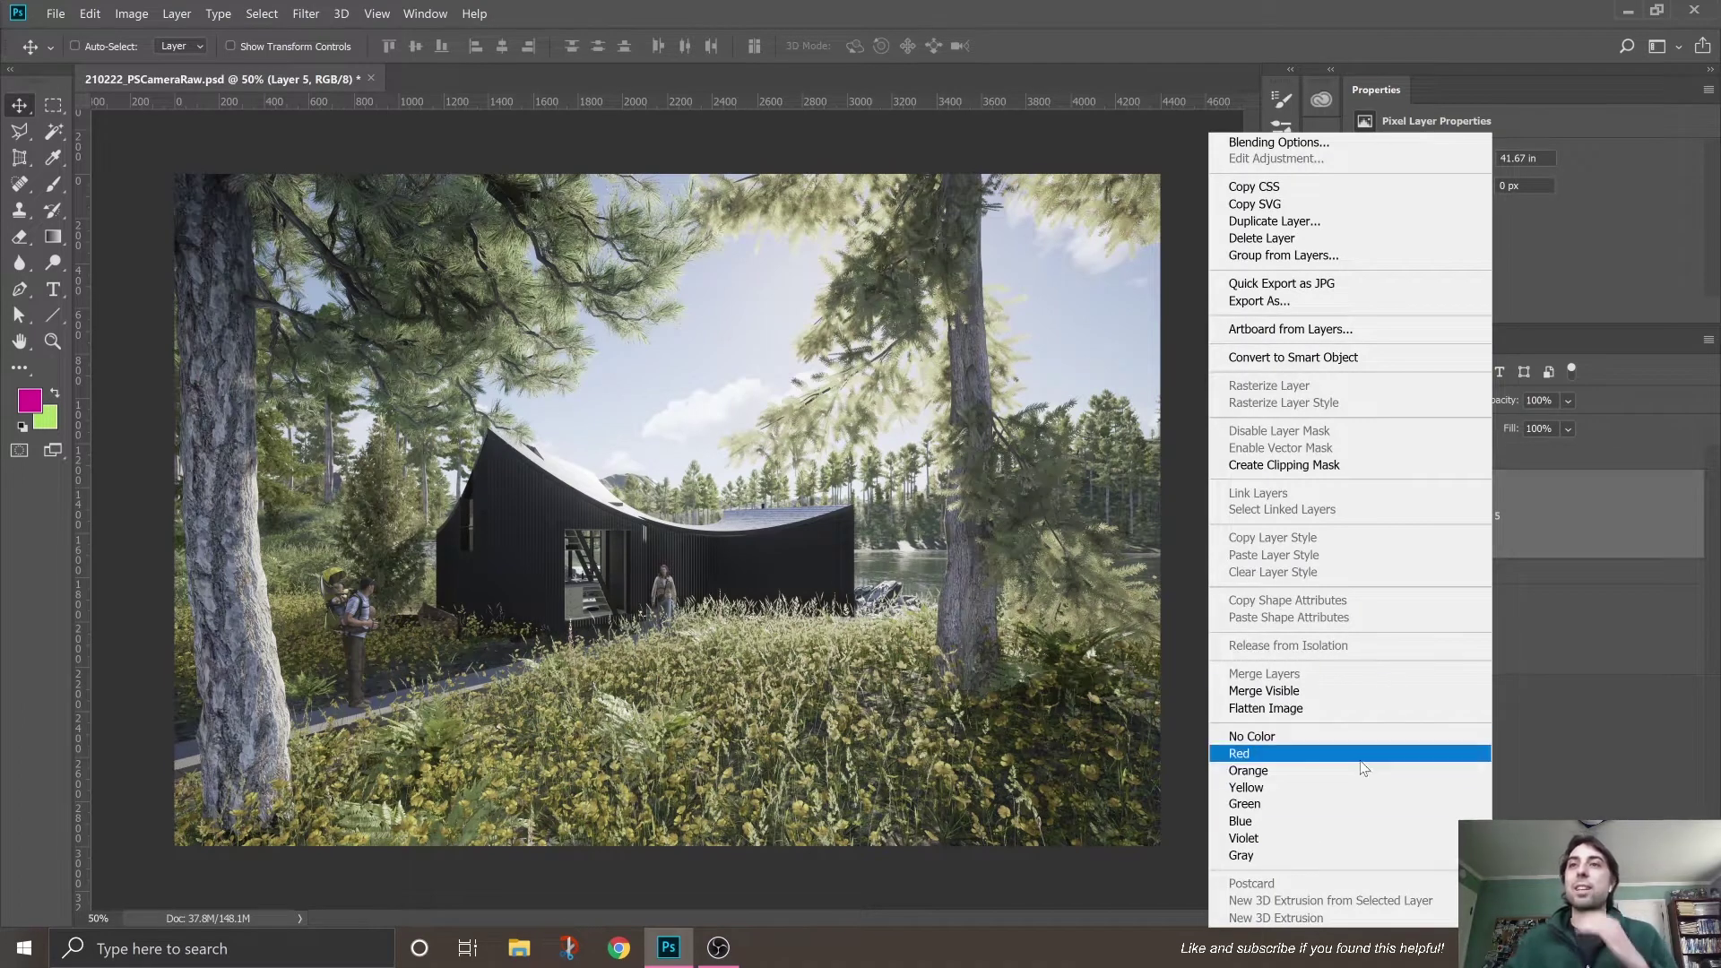
pyautogui.click(1585, 683)
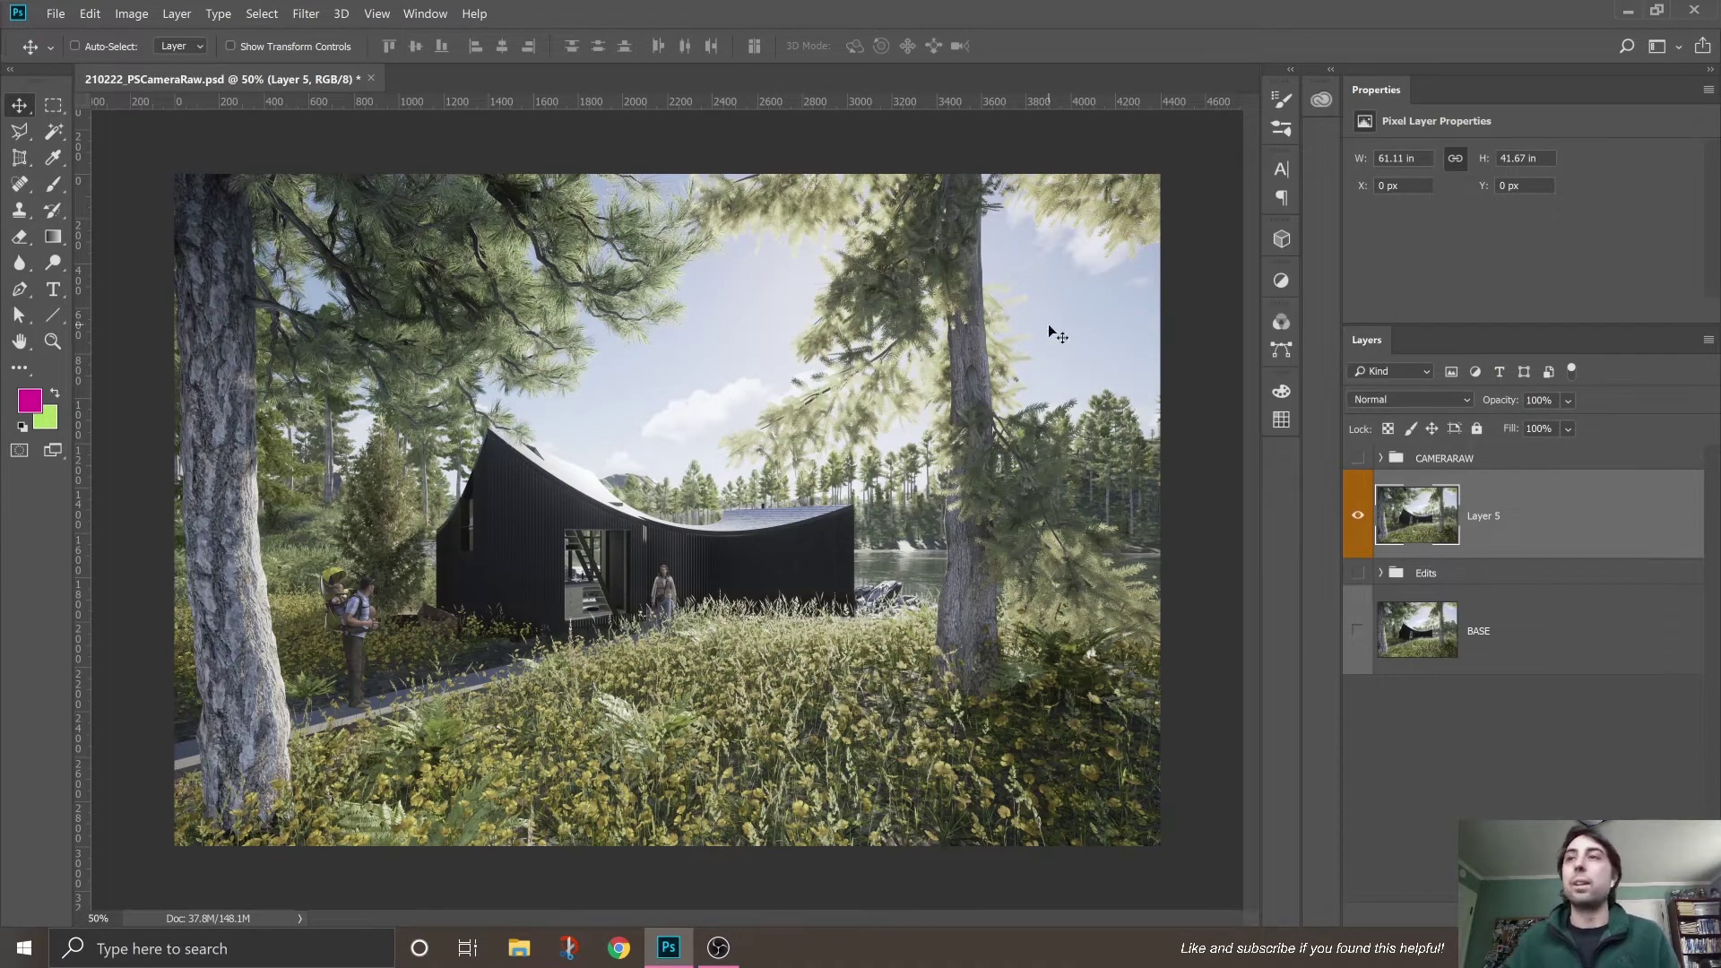
# Step: Apply the Camera Raw Filter to Layer 5 and enlarge its window
pyautogui.click(307, 14)
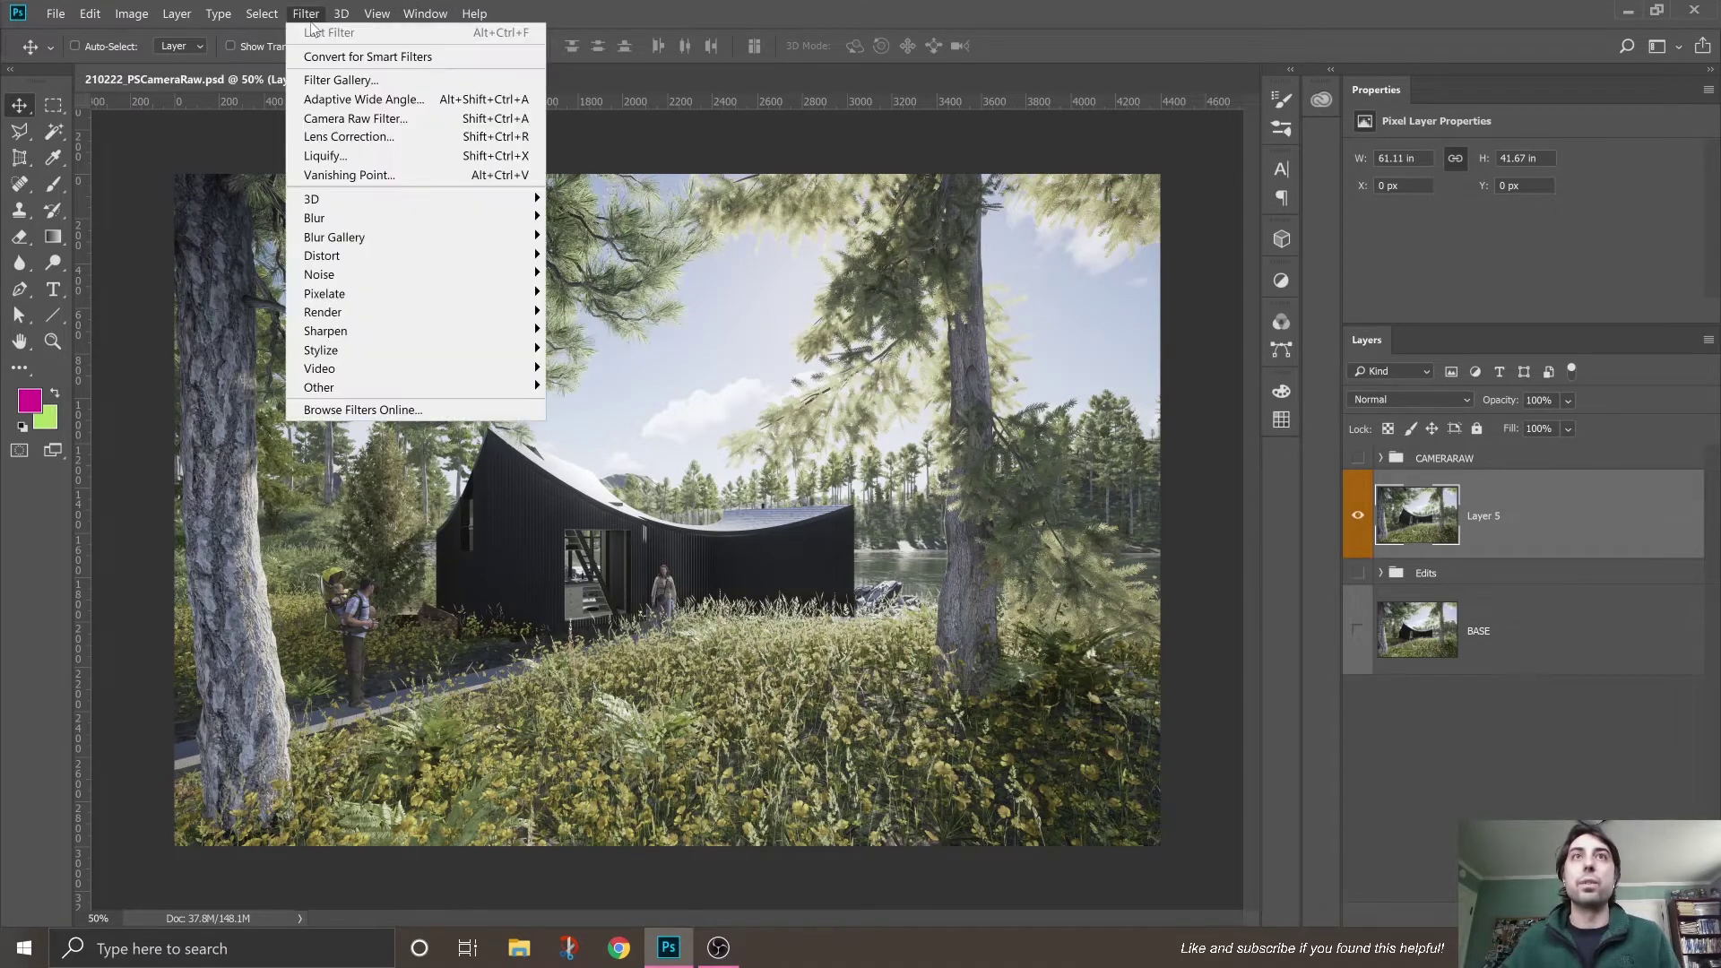
pyautogui.click(373, 128)
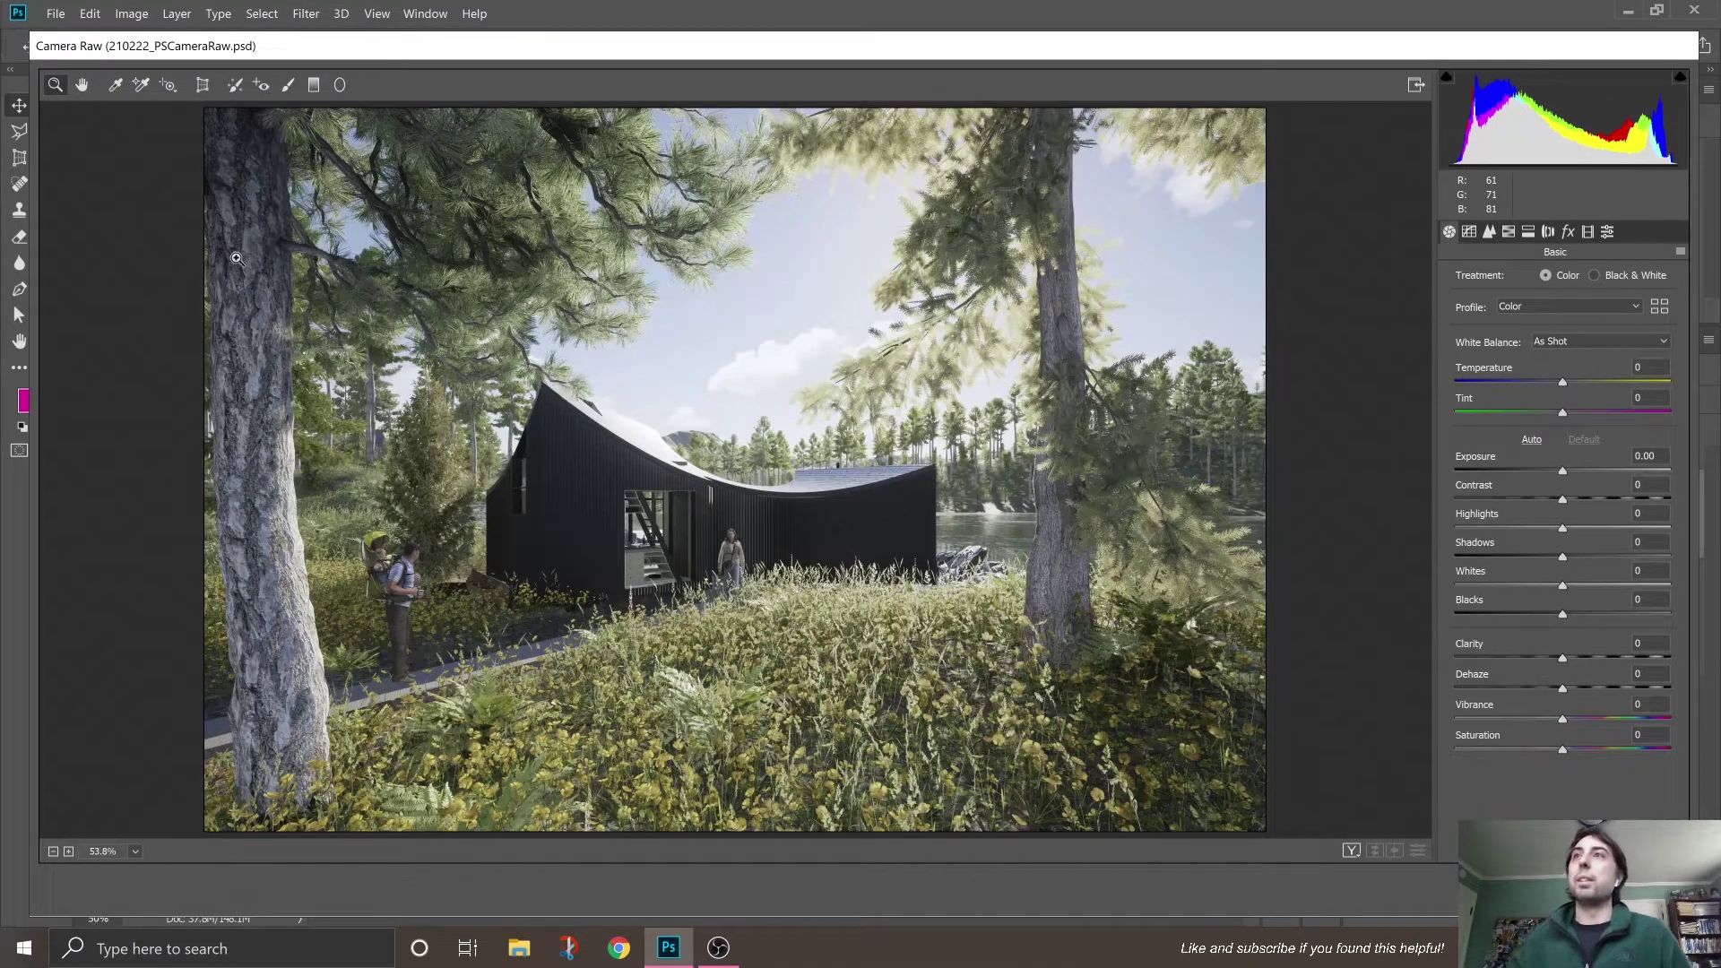
pyautogui.moveTo(94, 47); pyautogui.dragTo(75, 28)
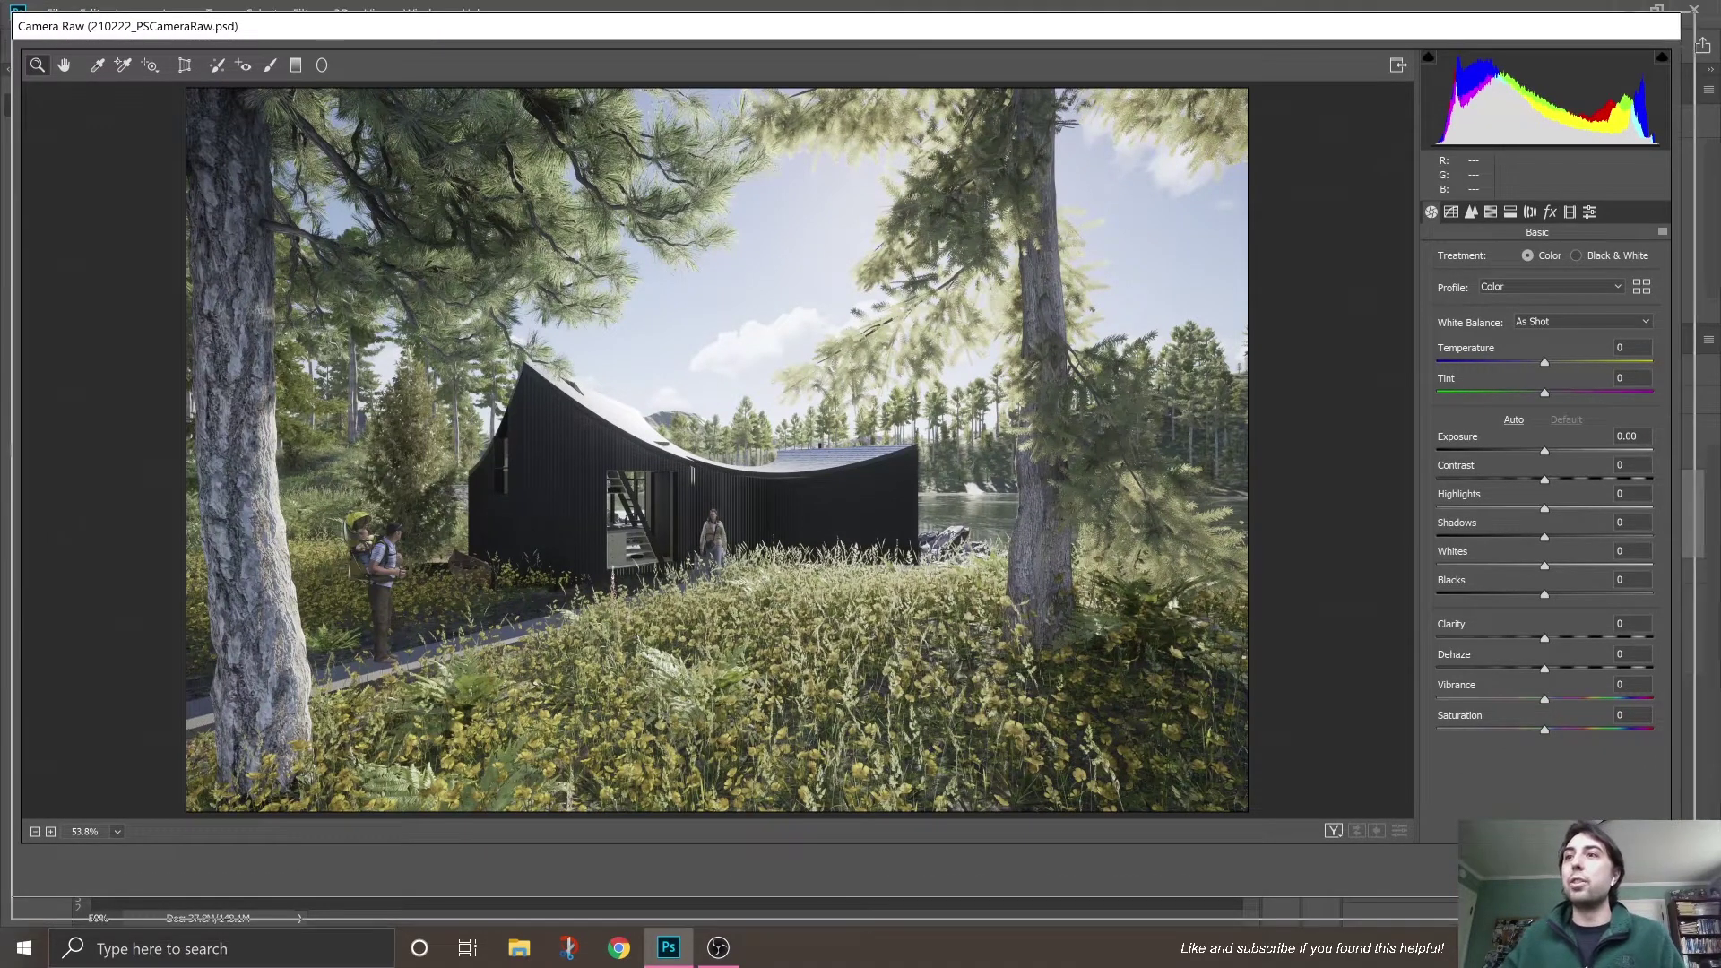
pyautogui.moveTo(1680, 846); pyautogui.dragTo(1703, 869)
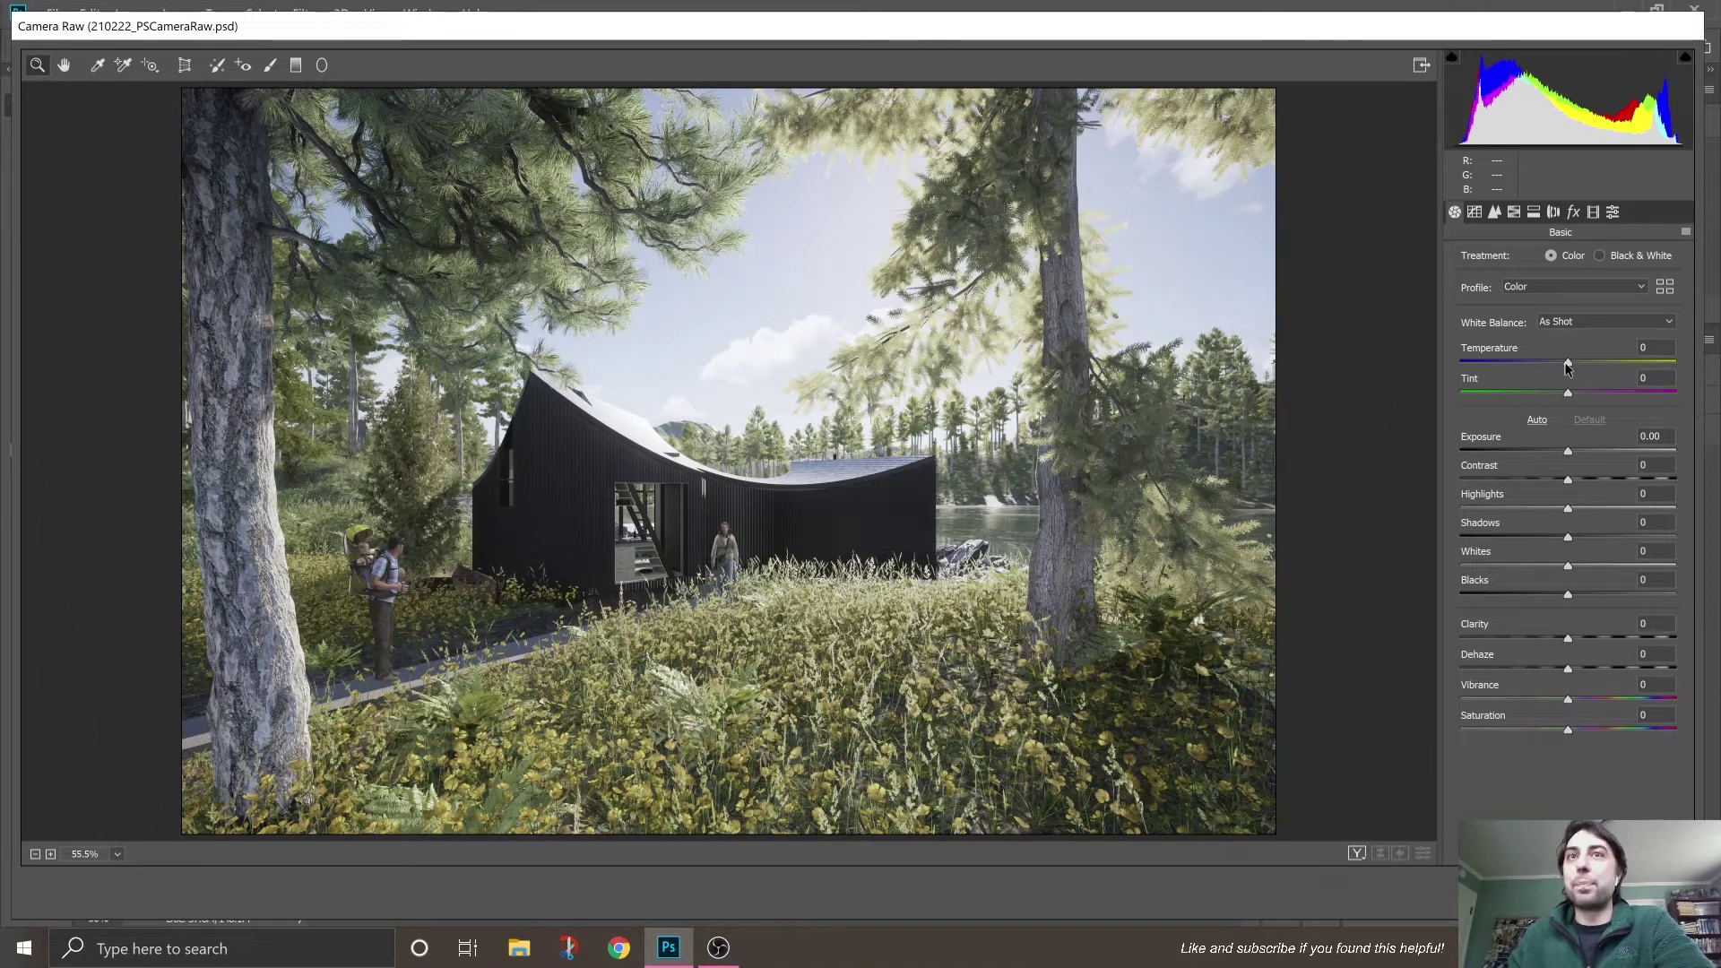
# Step: Warm the render by setting Temperature to +13 and Tint to +16
pyautogui.click(1568, 363)
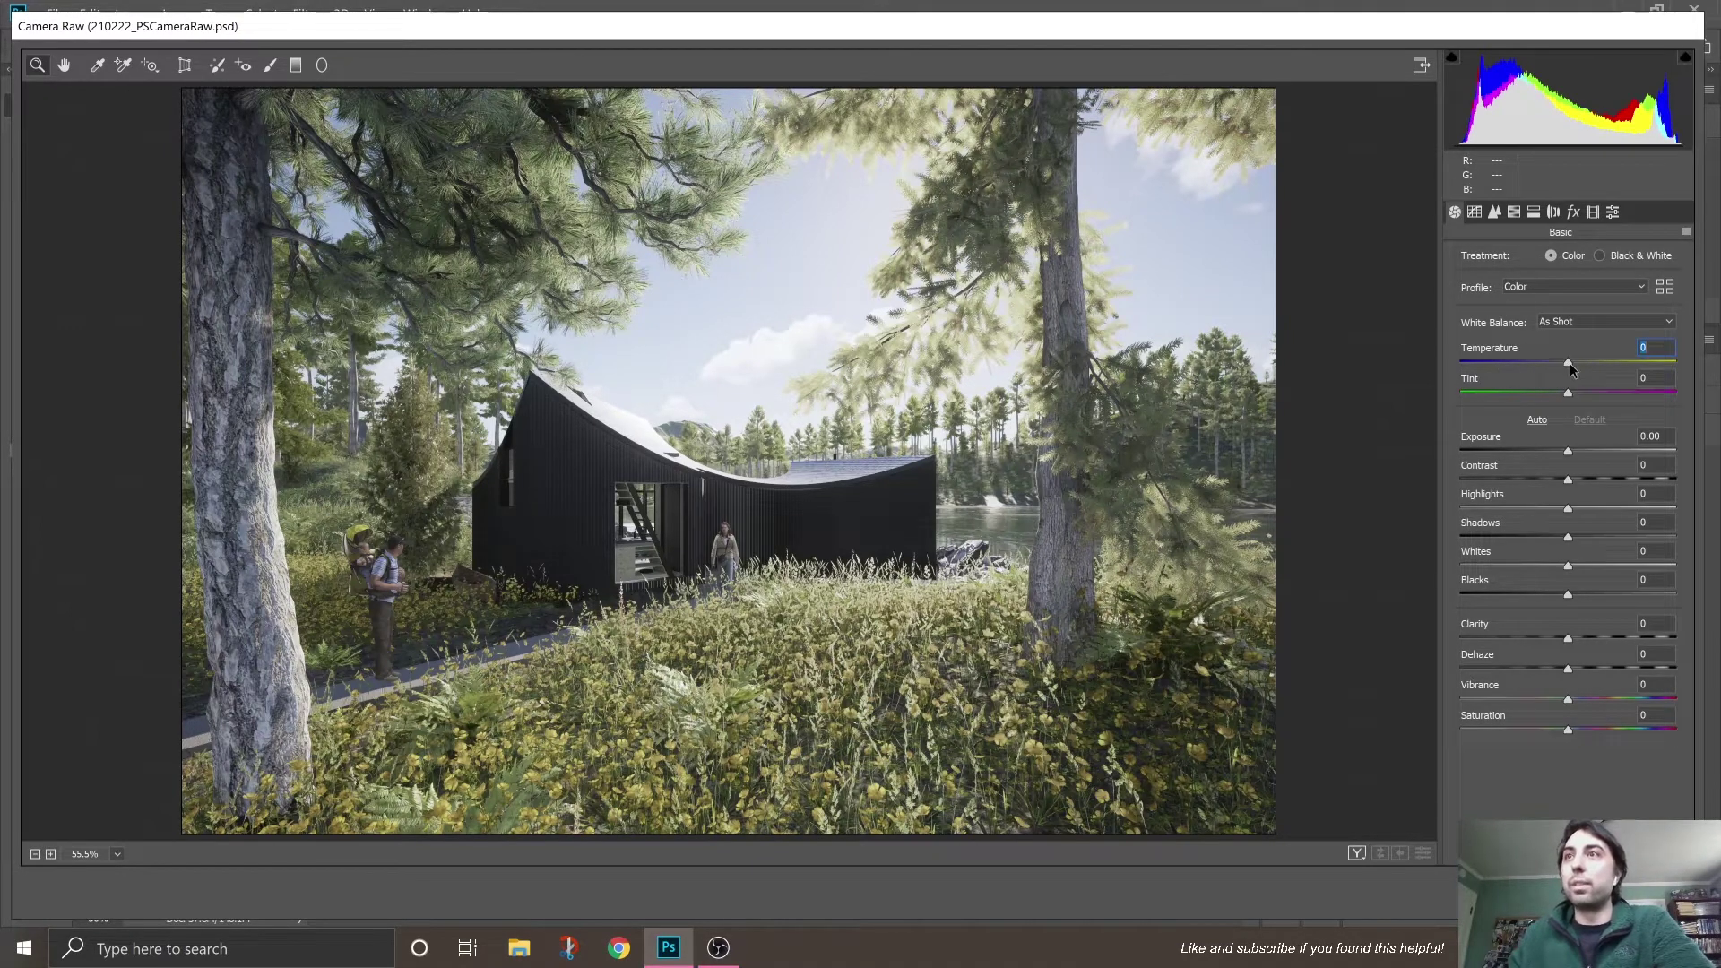
pyautogui.moveTo(1569, 363)
pyautogui.mouseDown()
pyautogui.moveTo(1537, 373)
pyautogui.moveTo(1582, 367)
pyautogui.mouseUp()
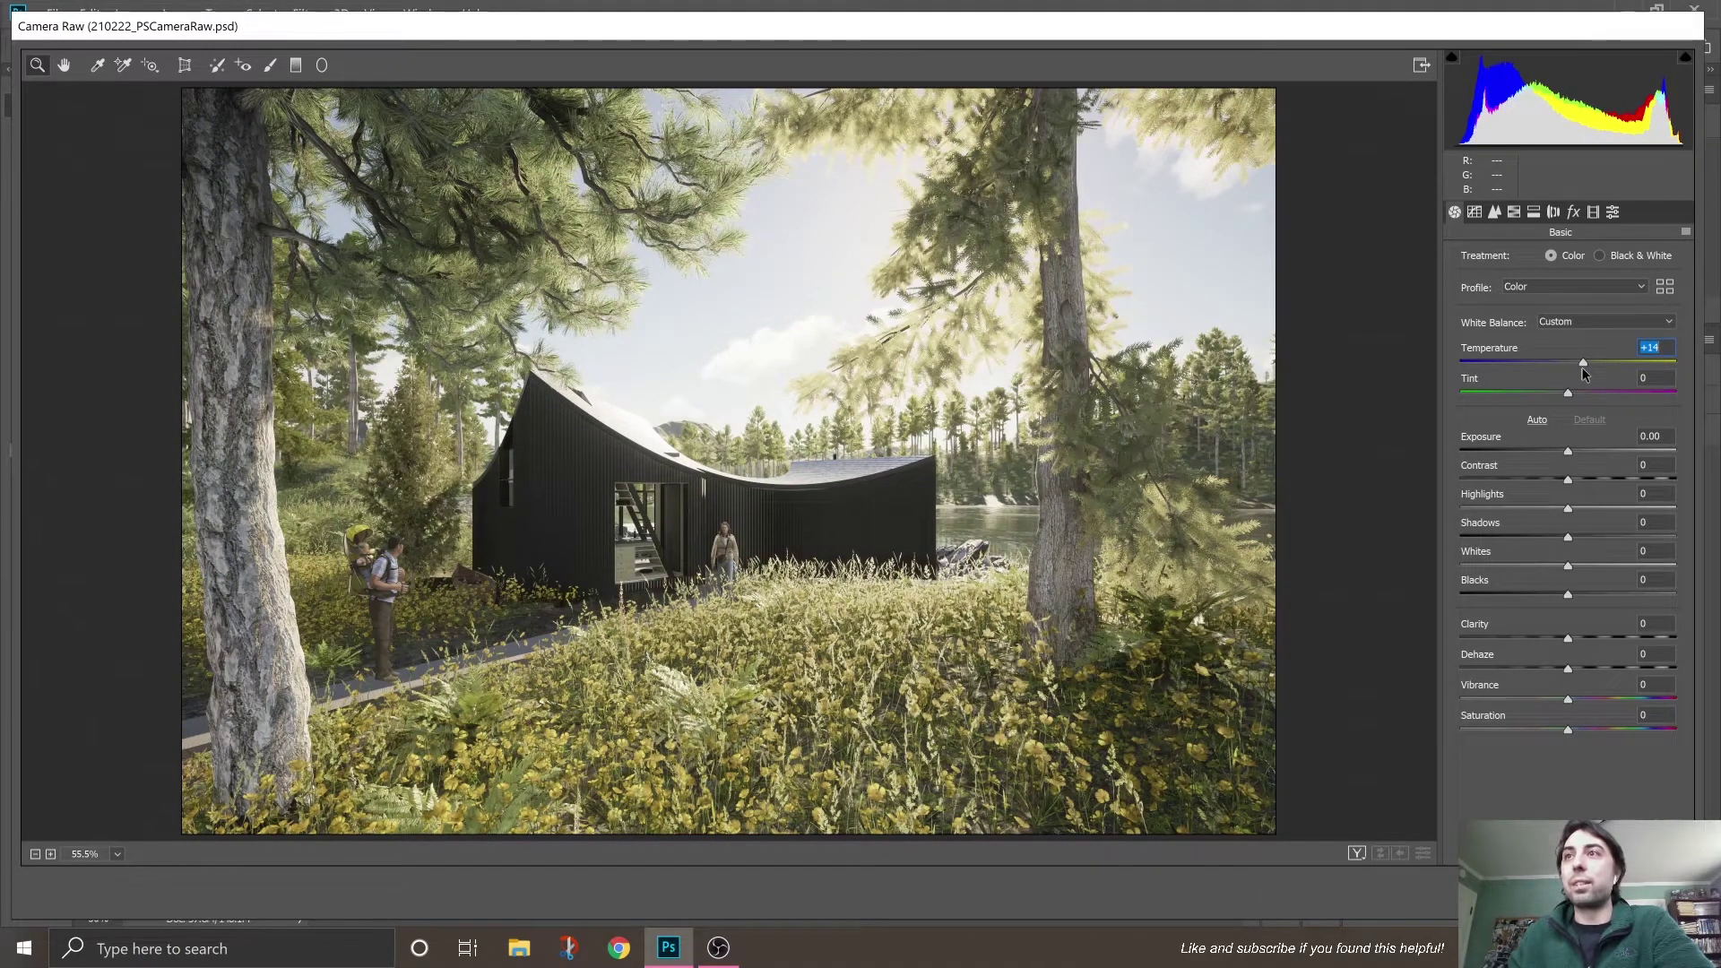
pyautogui.moveTo(1582, 368)
pyautogui.mouseDown()
pyautogui.moveTo(1547, 393)
pyautogui.moveTo(1608, 389)
pyautogui.moveTo(1565, 389)
pyautogui.moveTo(1589, 392)
pyautogui.mouseUp()
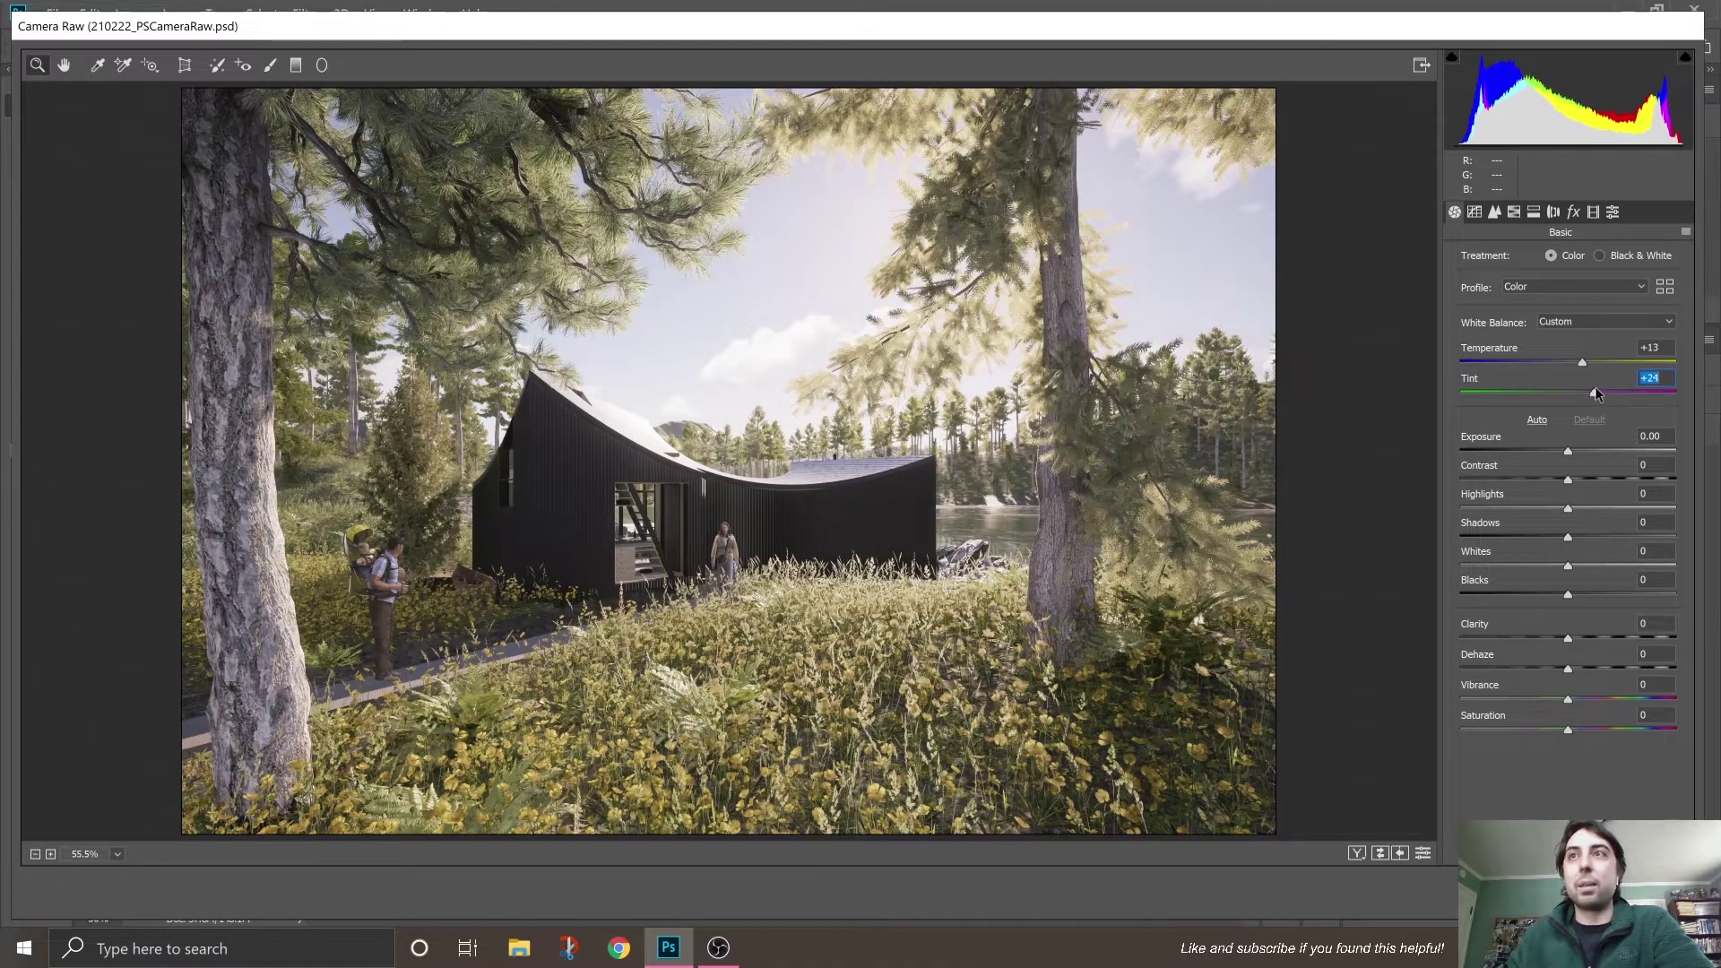
pyautogui.moveTo(1592, 392); pyautogui.dragTo(1584, 392)
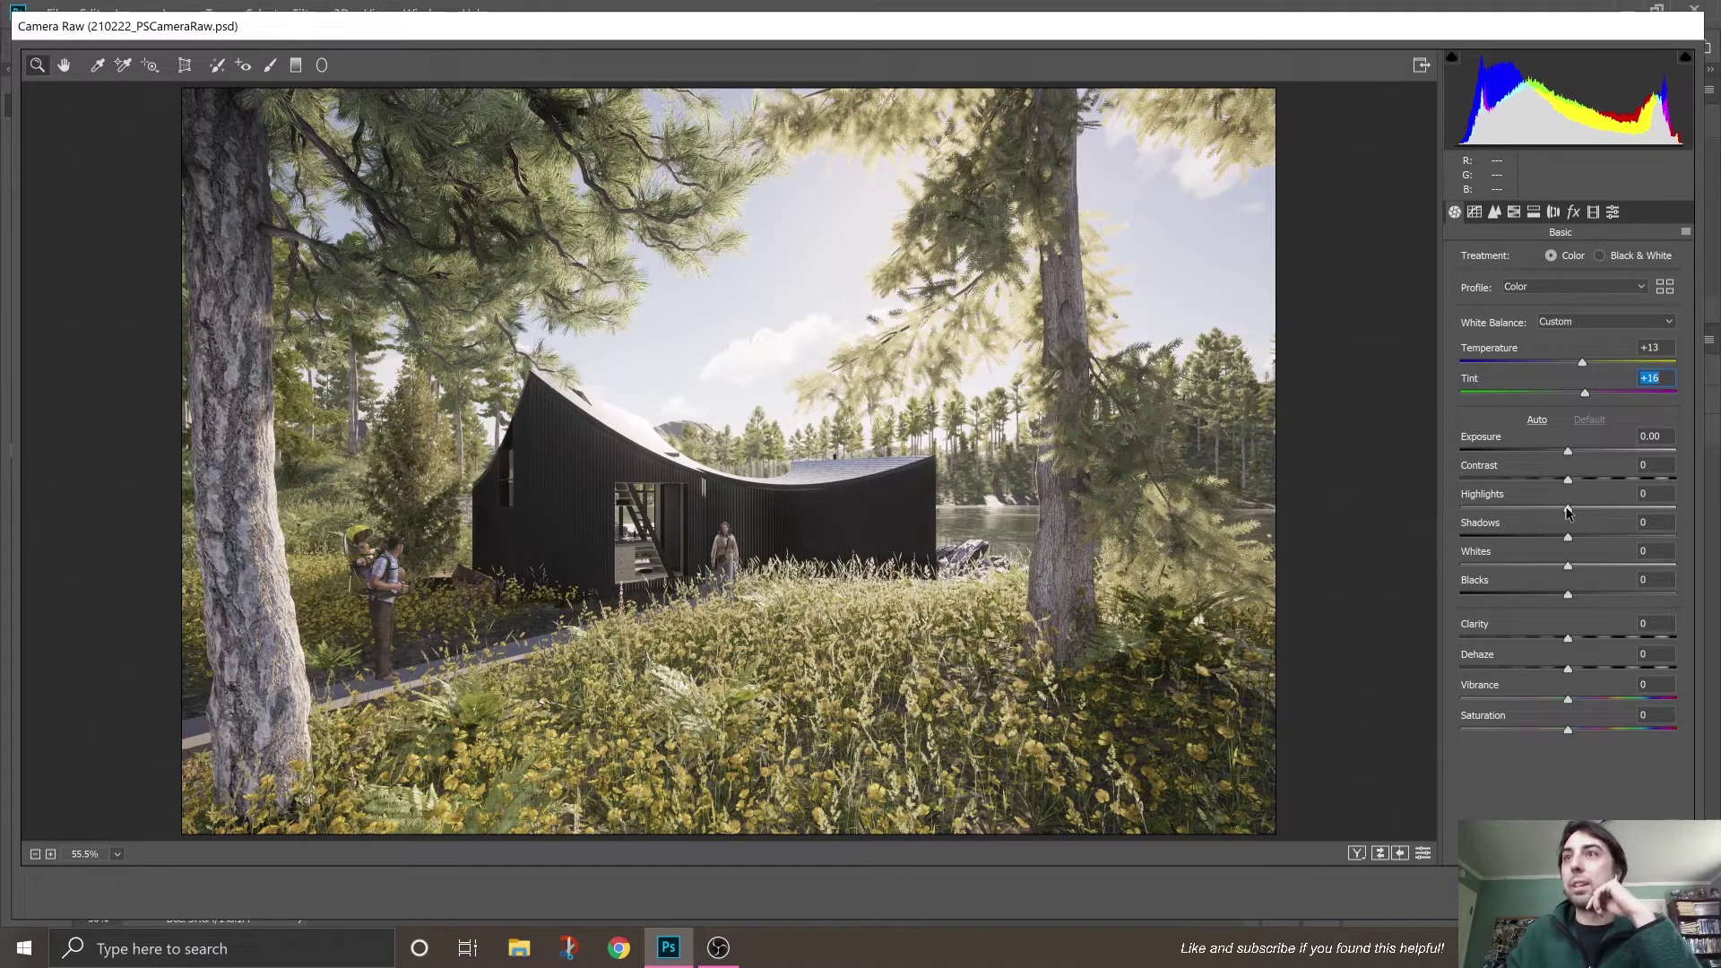
# Step: Pull Highlights down to -19 to darken the bright sky
pyautogui.moveTo(1572, 514)
pyautogui.mouseDown()
pyautogui.moveTo(1494, 515)
pyautogui.moveTo(1590, 510)
pyautogui.moveTo(1529, 513)
pyautogui.moveTo(1550, 511)
pyautogui.mouseUp()
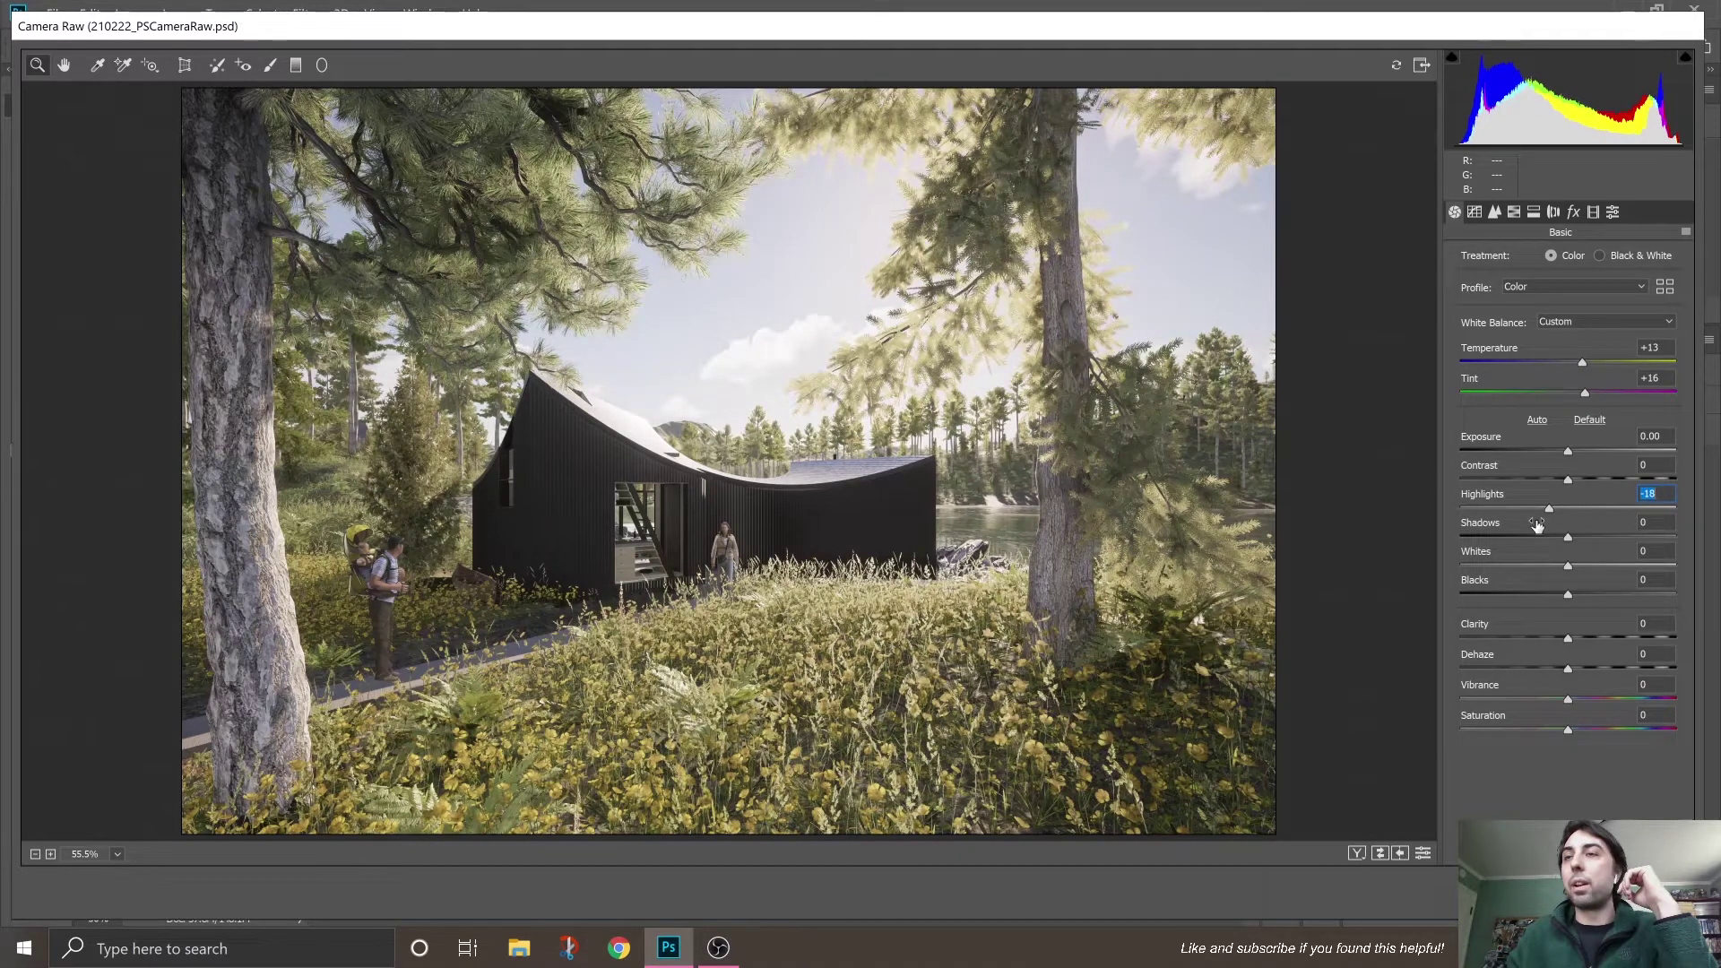
pyautogui.moveTo(1548, 508); pyautogui.dragTo(1544, 509)
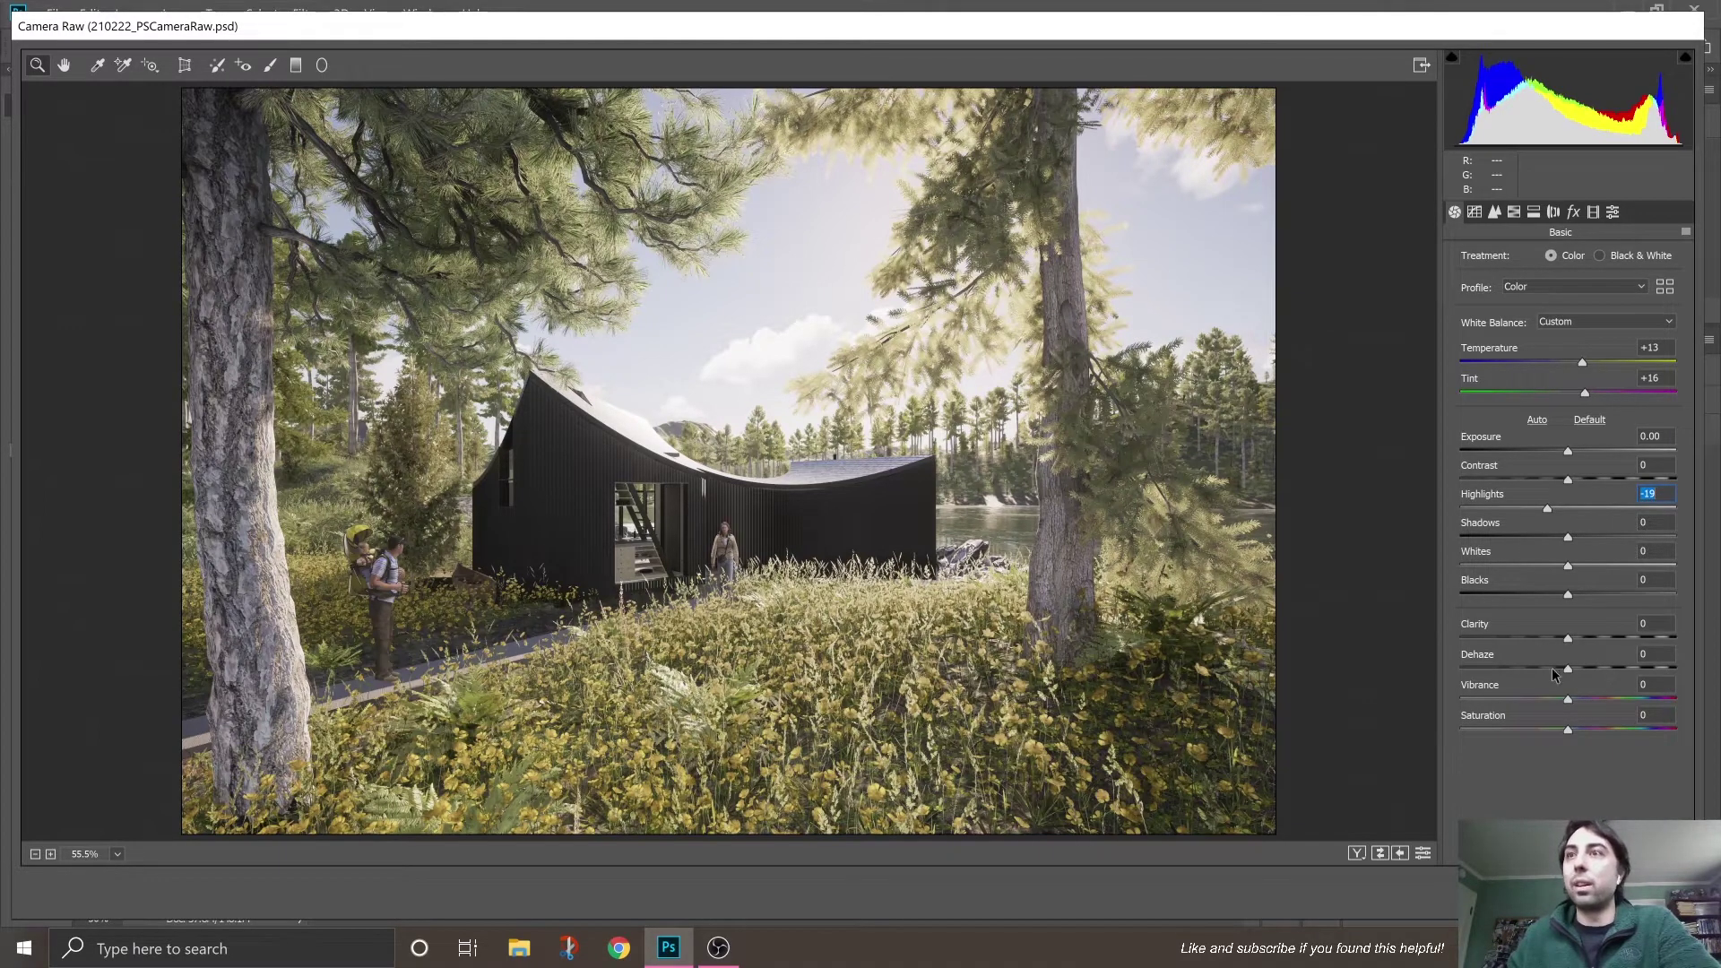
# Step: Lower Clarity to -10 for a softer look
pyautogui.moveTo(1567, 640); pyautogui.dragTo(1627, 641)
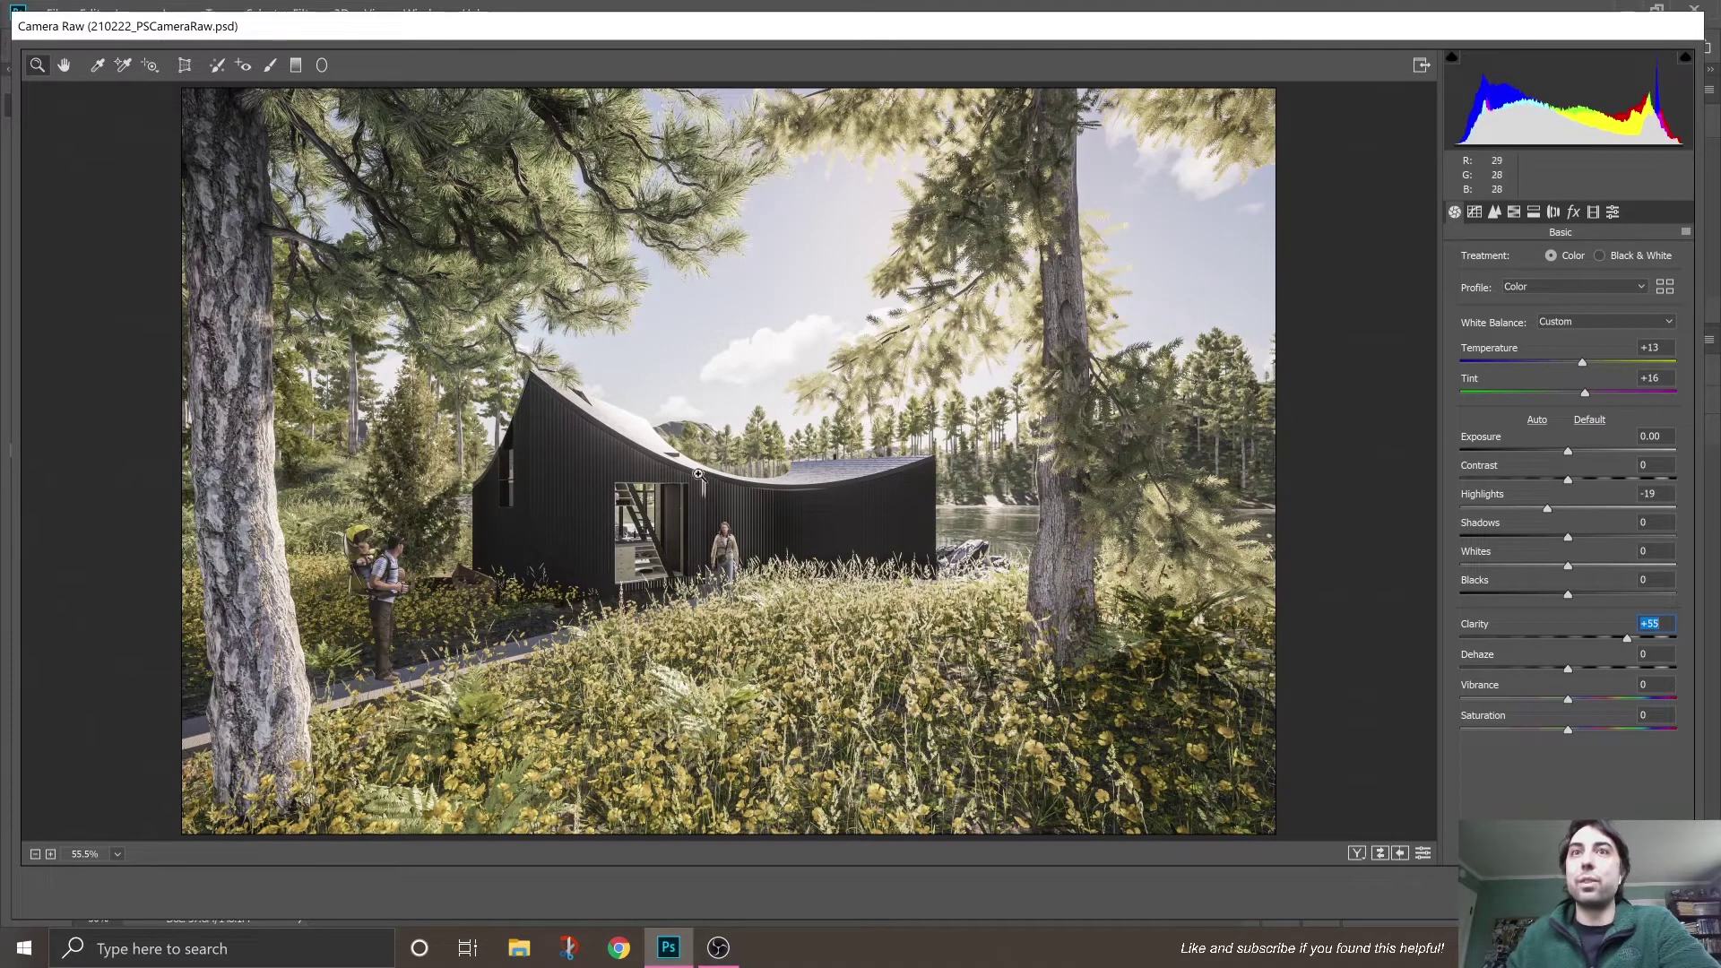
pyautogui.moveTo(1629, 638); pyautogui.dragTo(1576, 643)
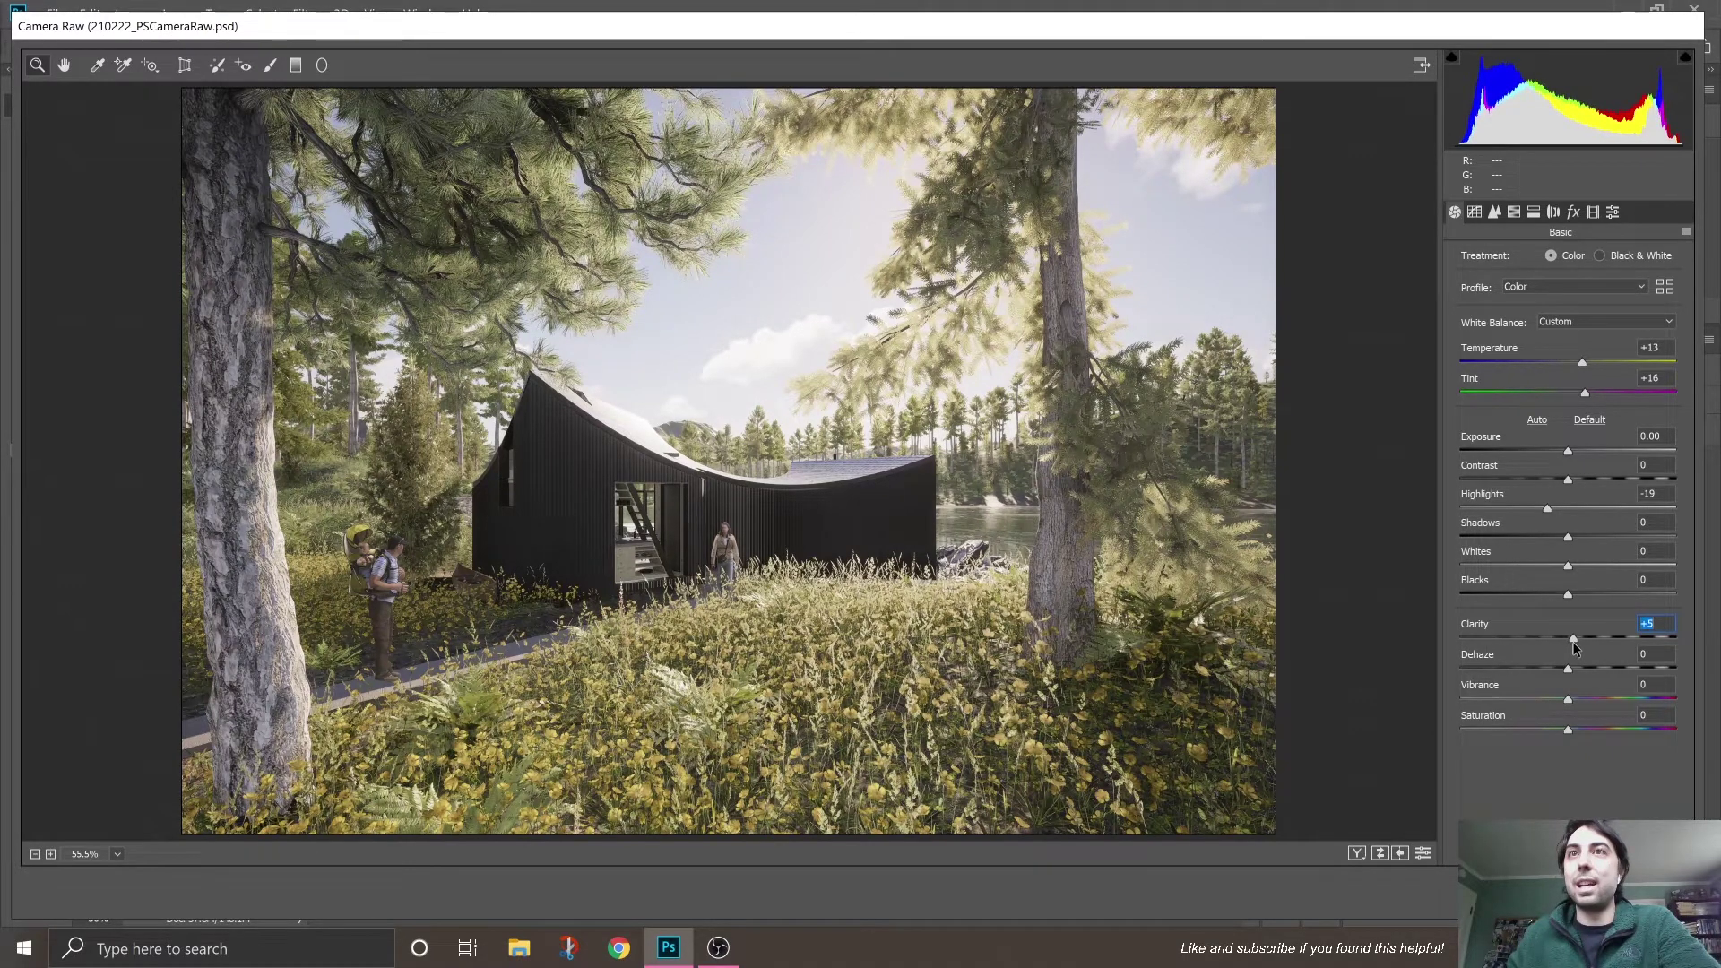
pyautogui.moveTo(1562, 635); pyautogui.dragTo(1558, 642)
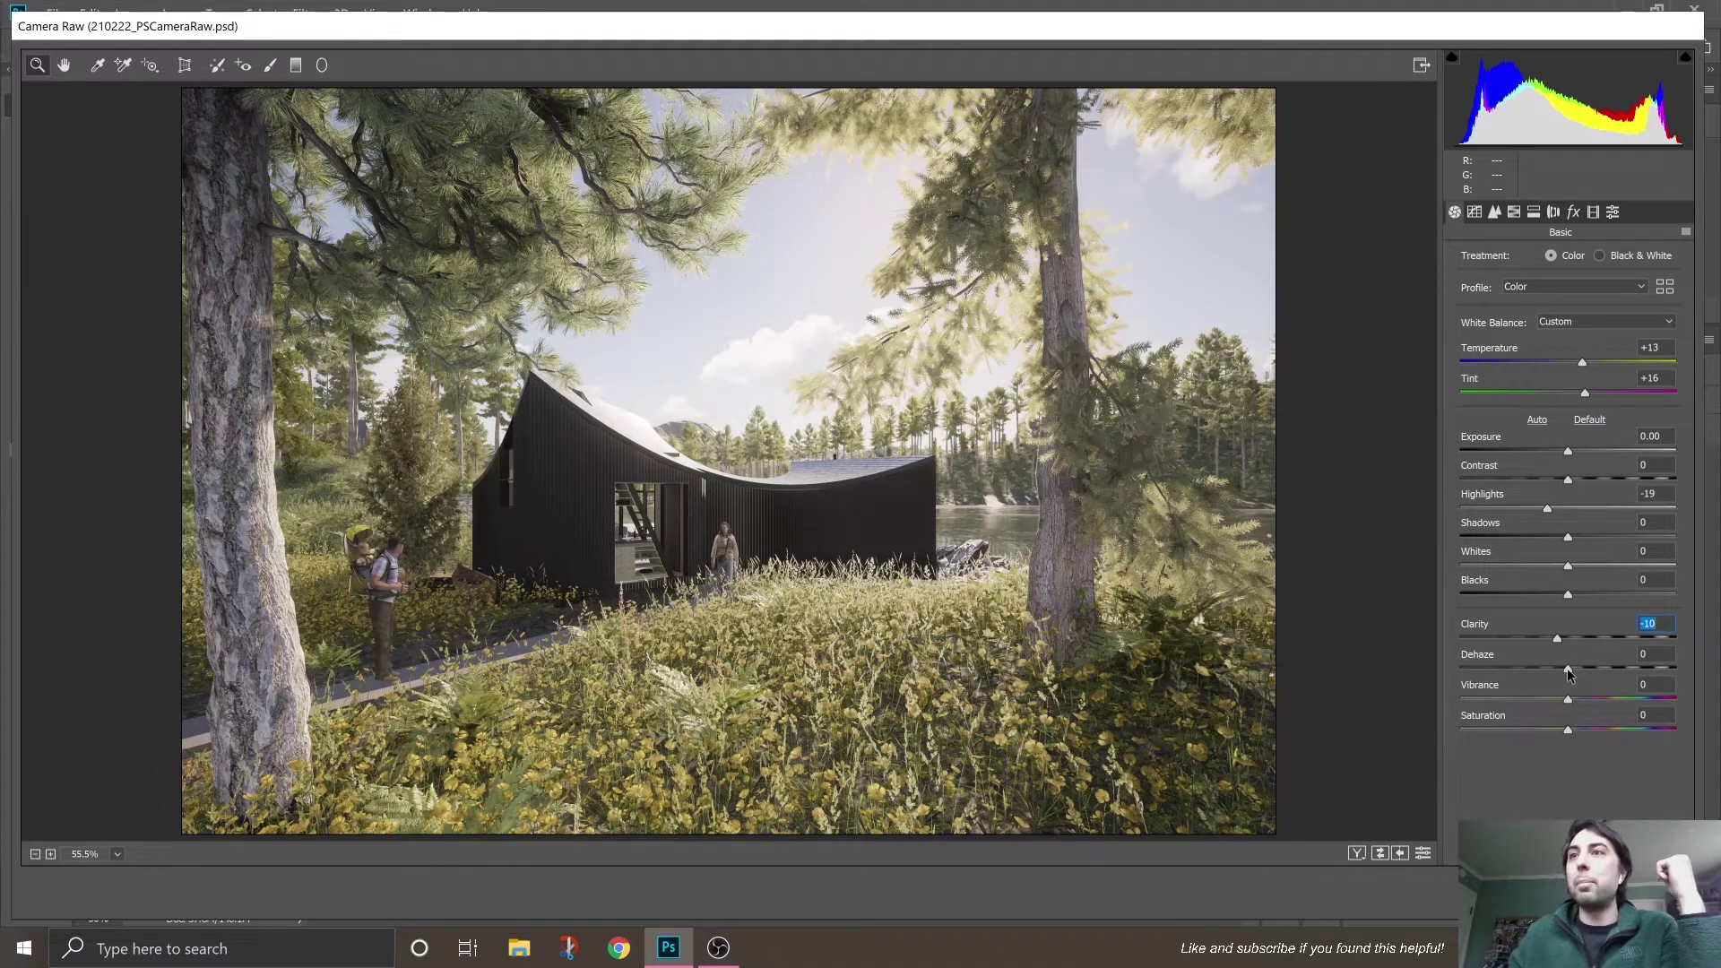
# Step: Try Dehaze and Saturation adjustments, then reset both to 0
pyautogui.moveTo(1567, 669)
pyautogui.mouseDown()
pyautogui.moveTo(1595, 670)
pyautogui.moveTo(1540, 671)
pyautogui.moveTo(1574, 672)
pyautogui.mouseUp()
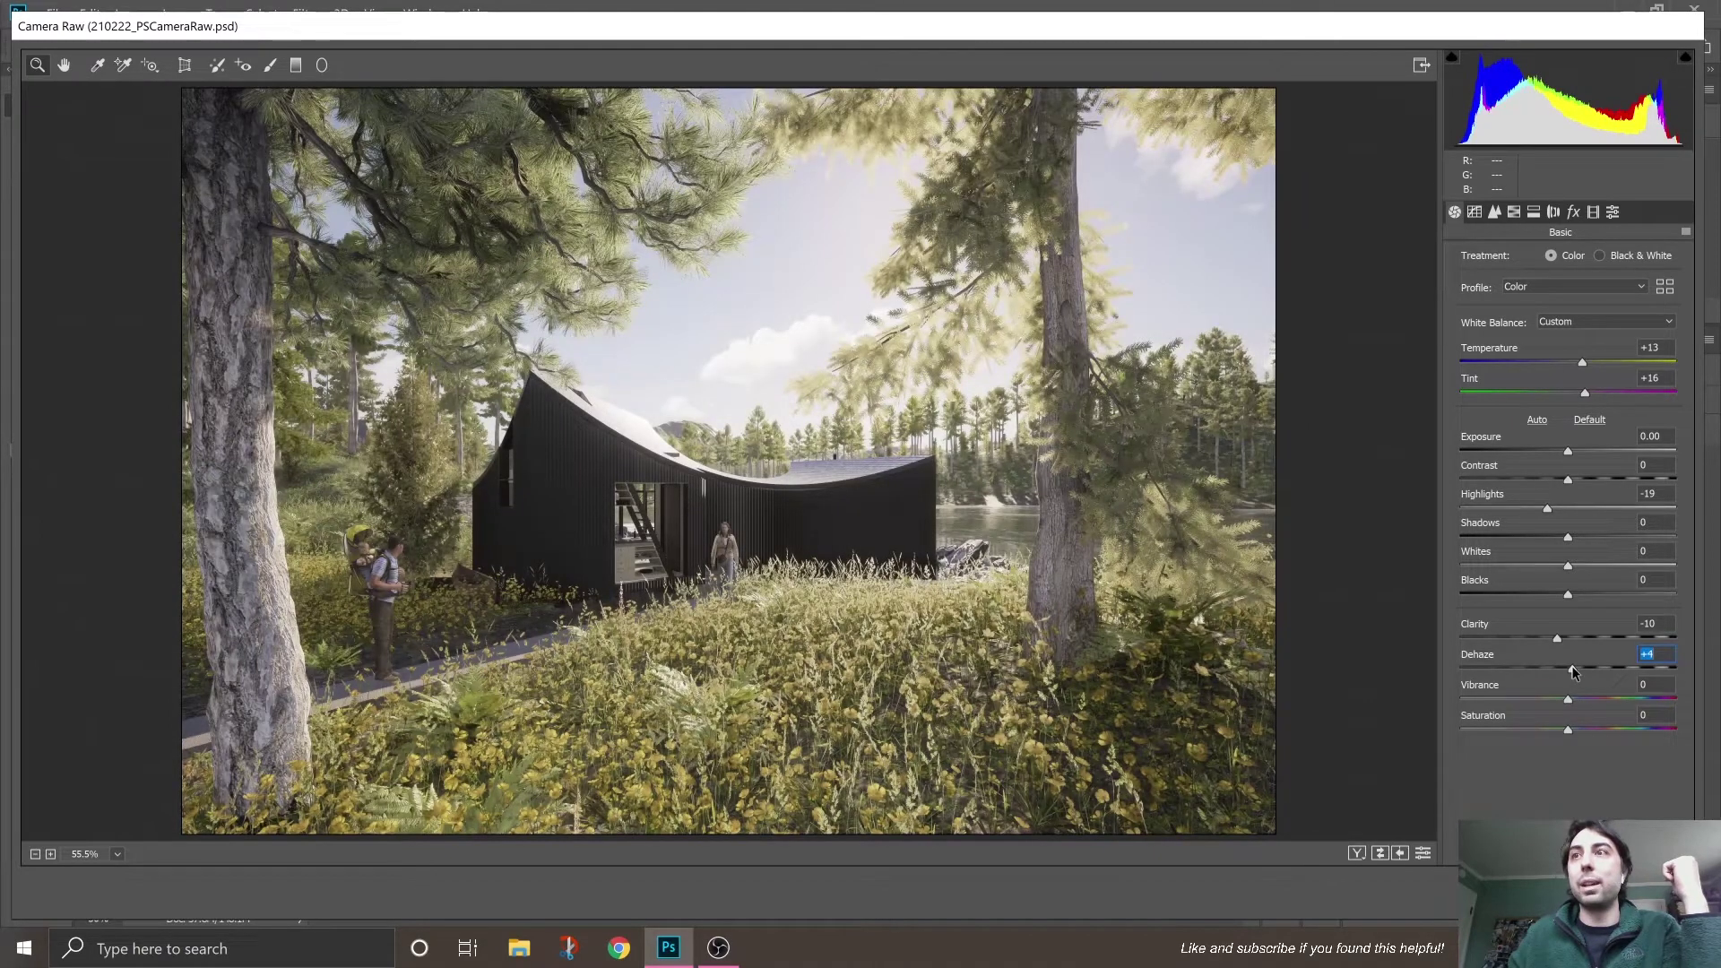
pyautogui.moveTo(1575, 672); pyautogui.dragTo(1567, 673)
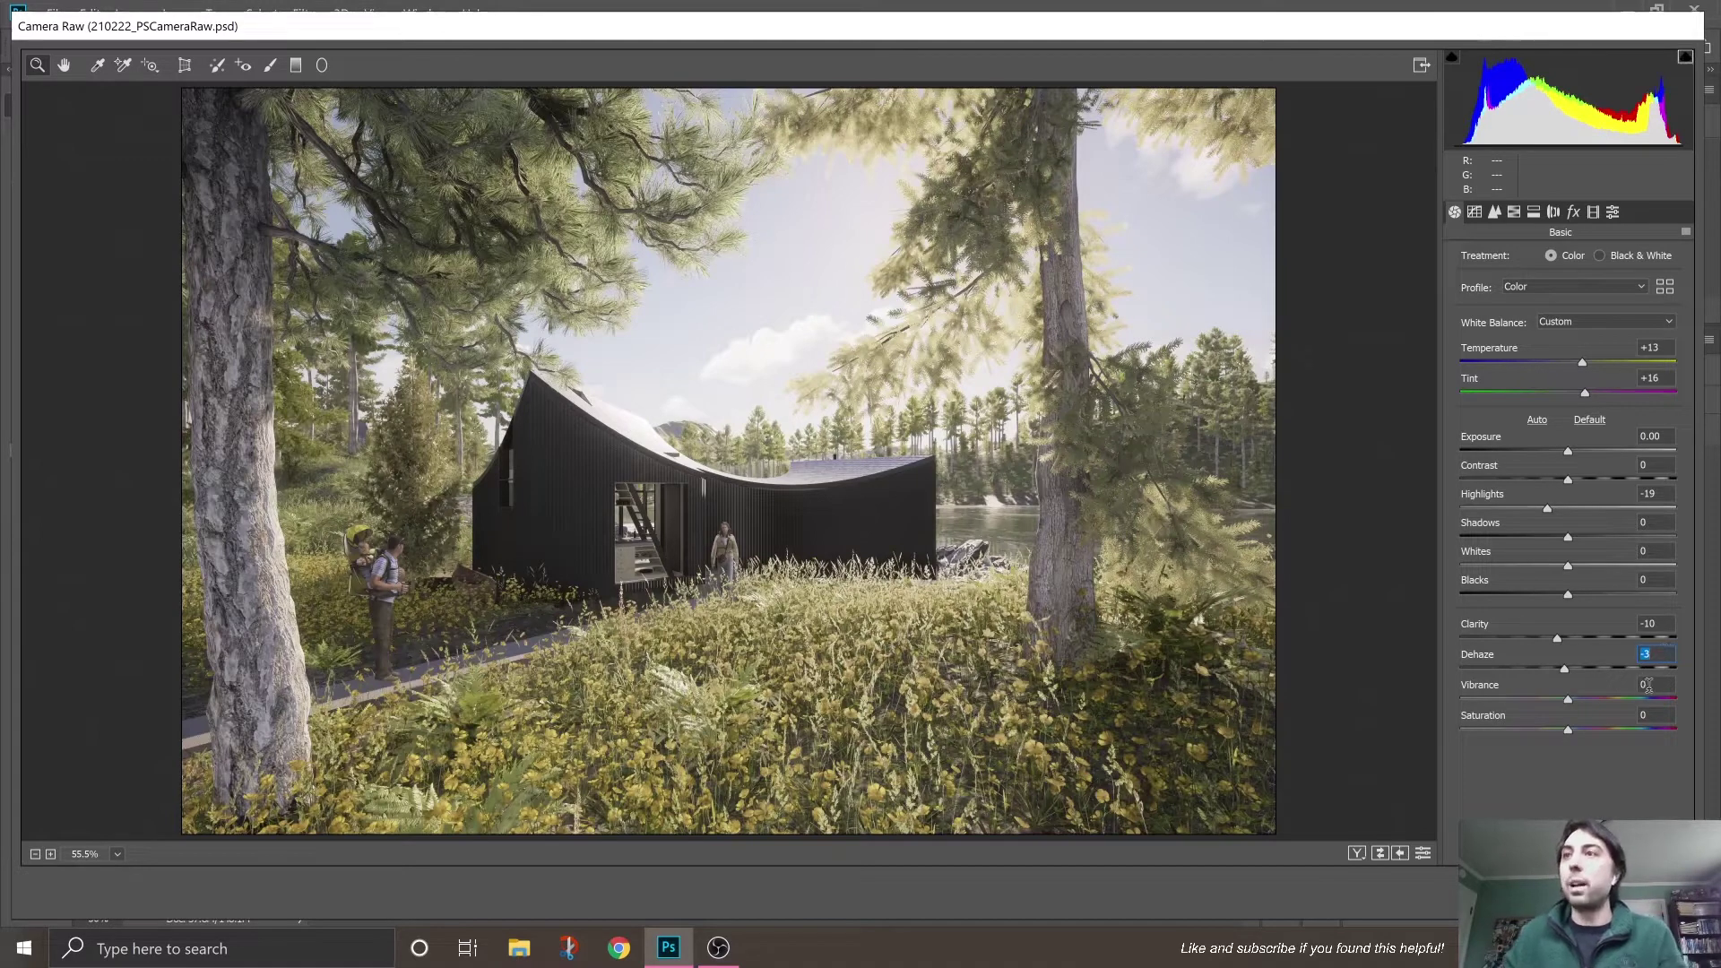
pyautogui.write('0')
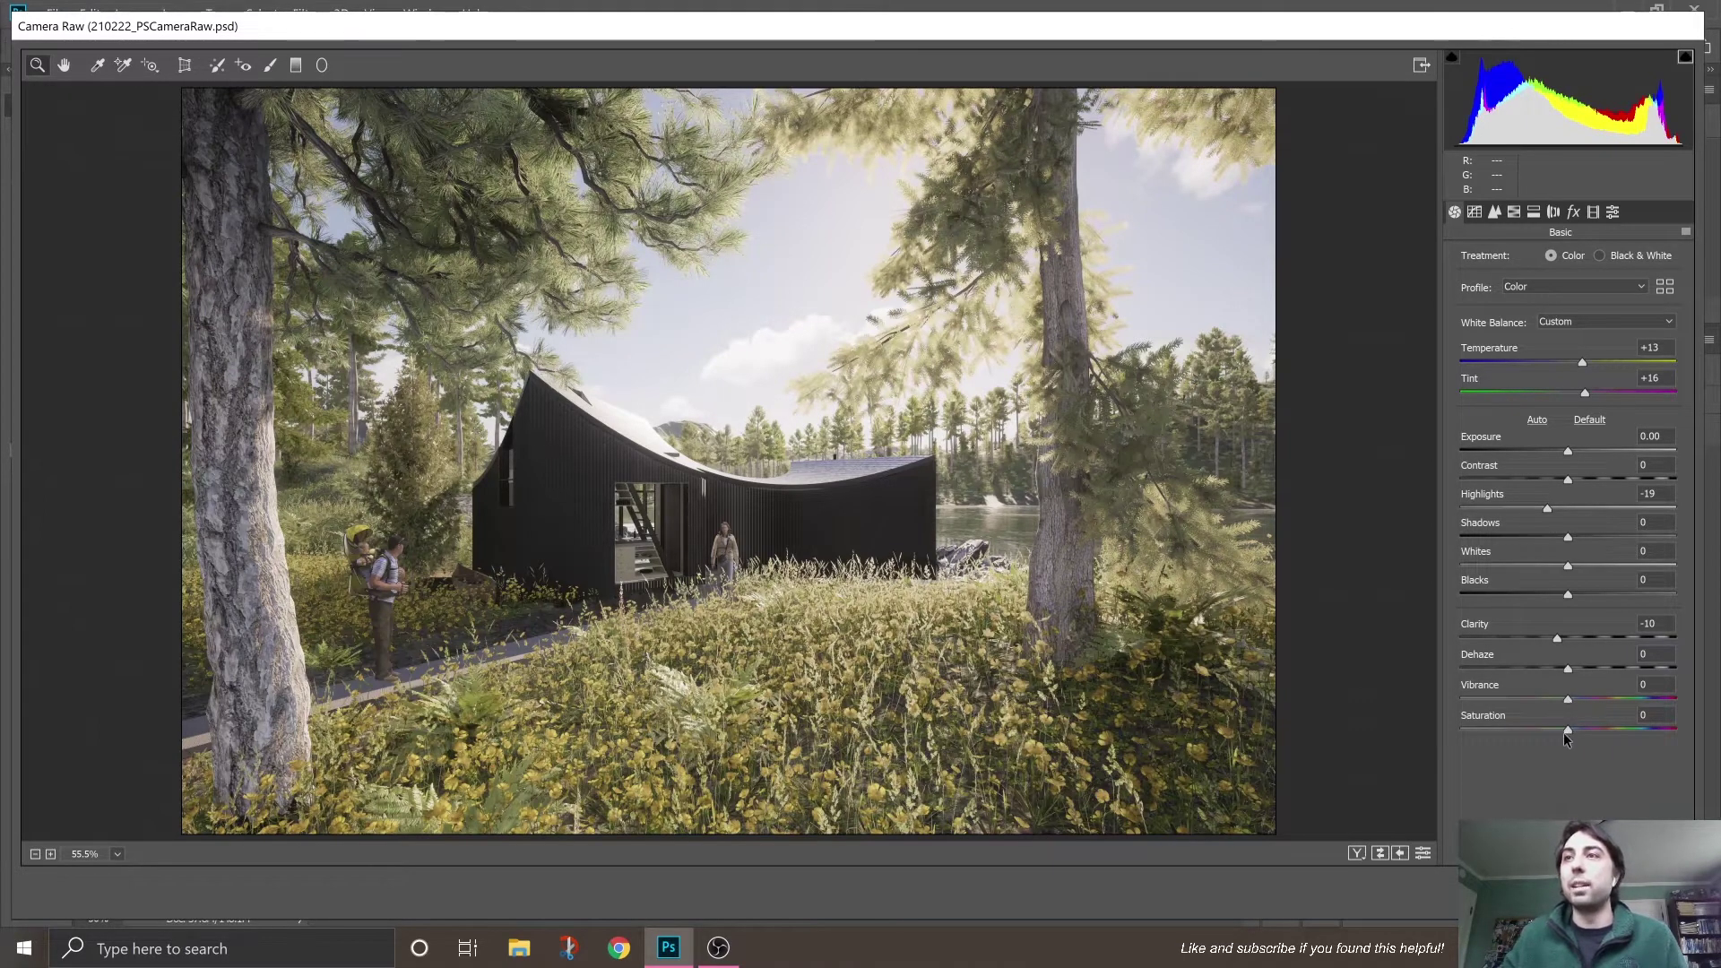
pyautogui.moveTo(1567, 731); pyautogui.dragTo(1540, 729)
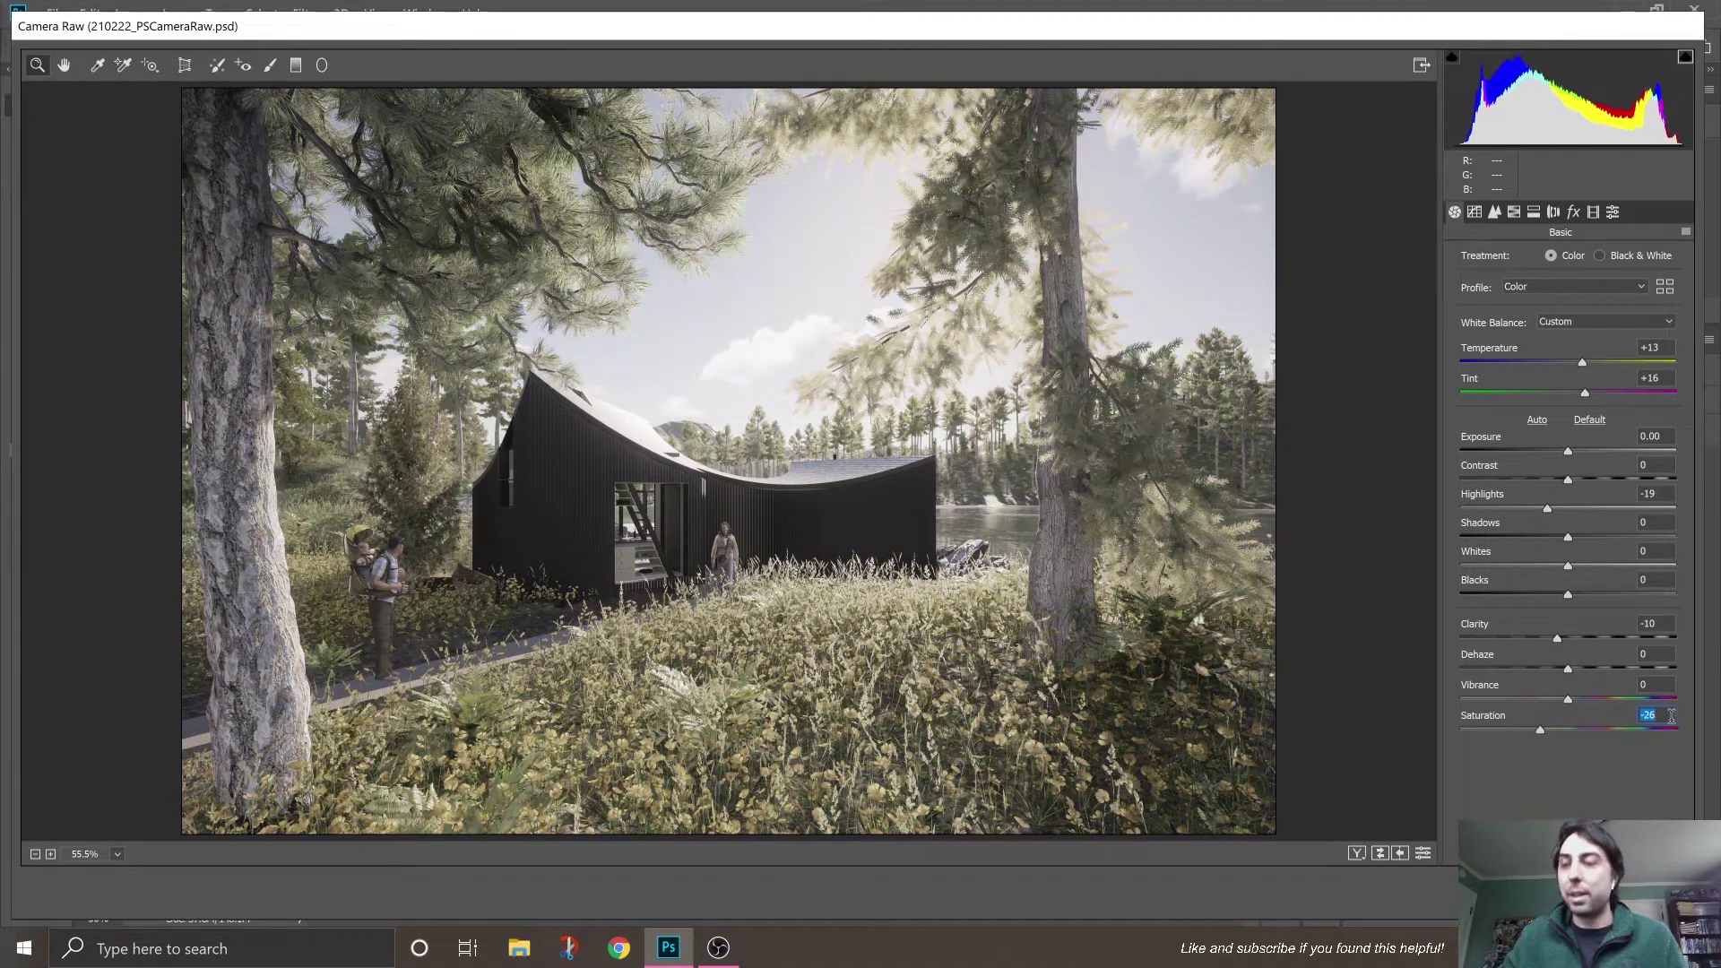
pyautogui.write('0')
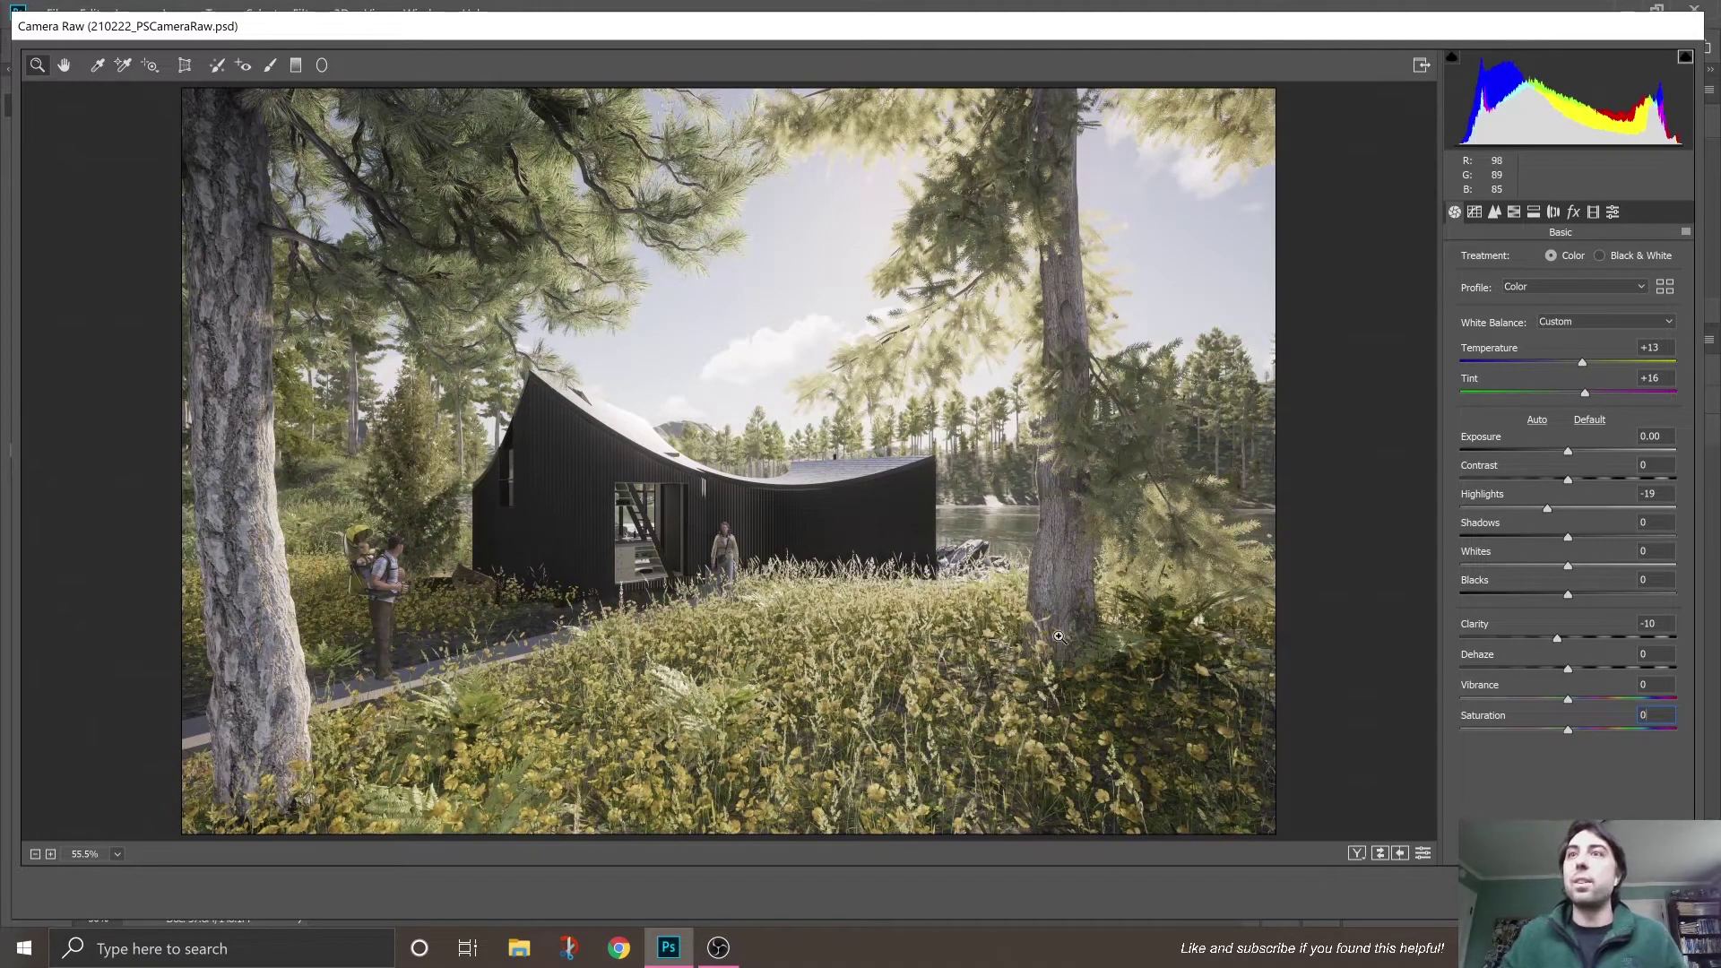
# Step: Shape the RGB point tone curve: raise the black point and lift shadows from input 45 to 50
pyautogui.click(1475, 212)
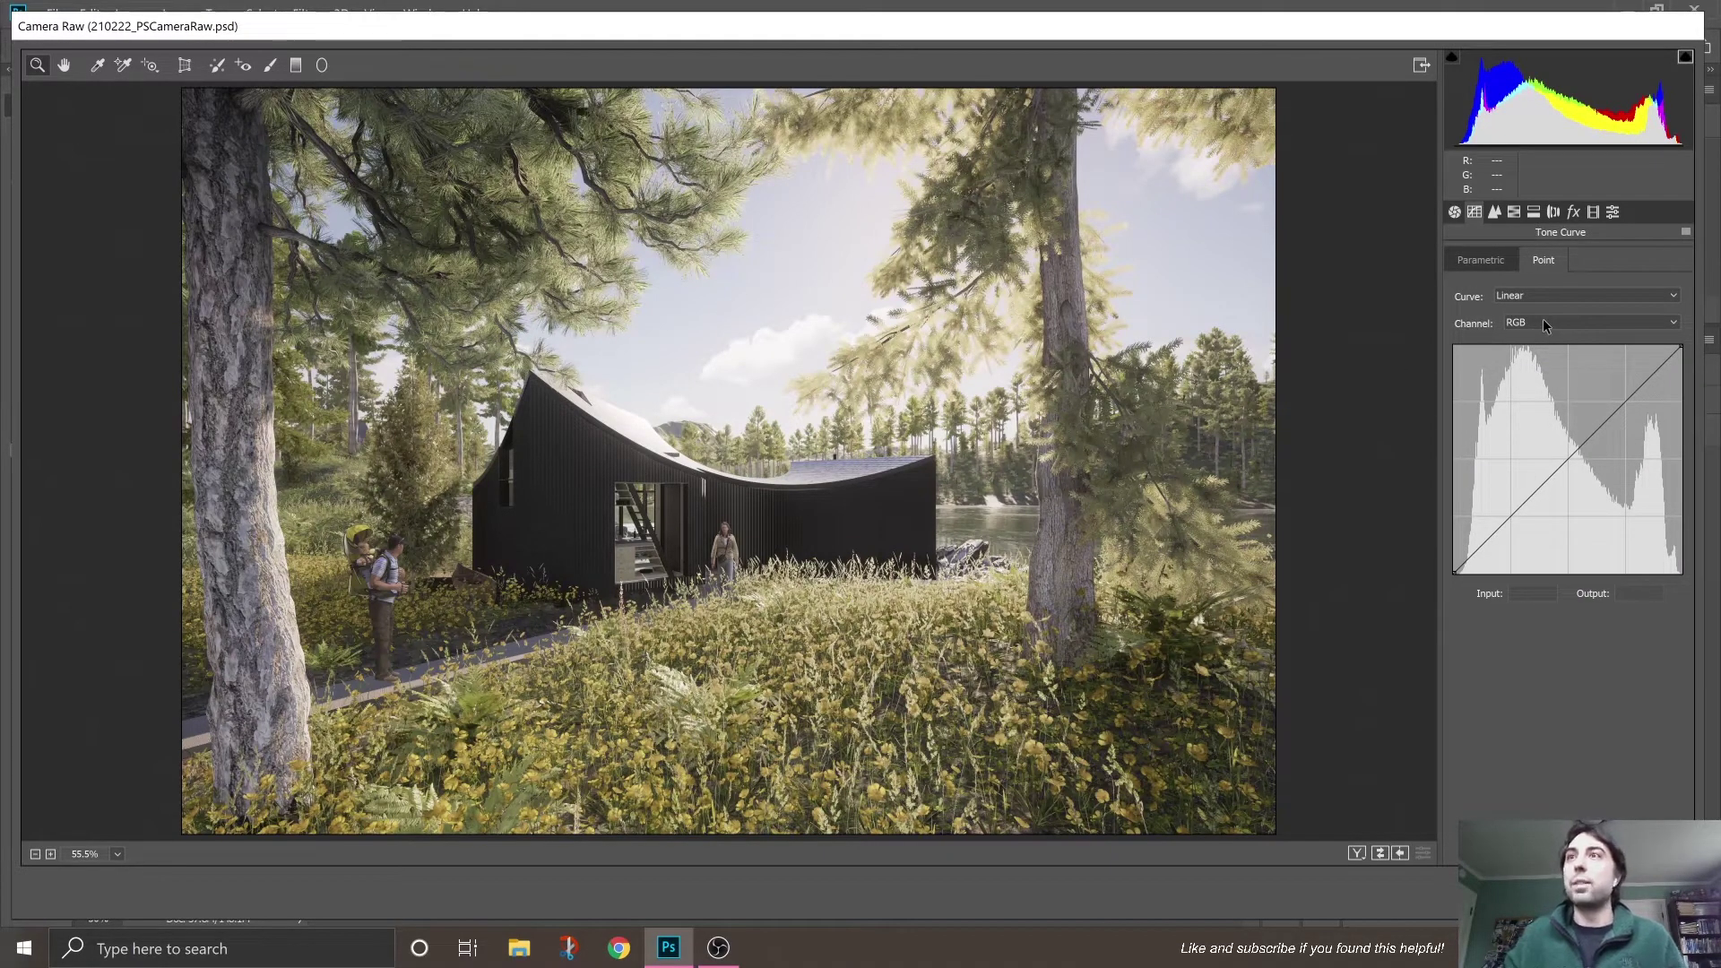
pyautogui.click(1542, 319)
pyautogui.click(1544, 338)
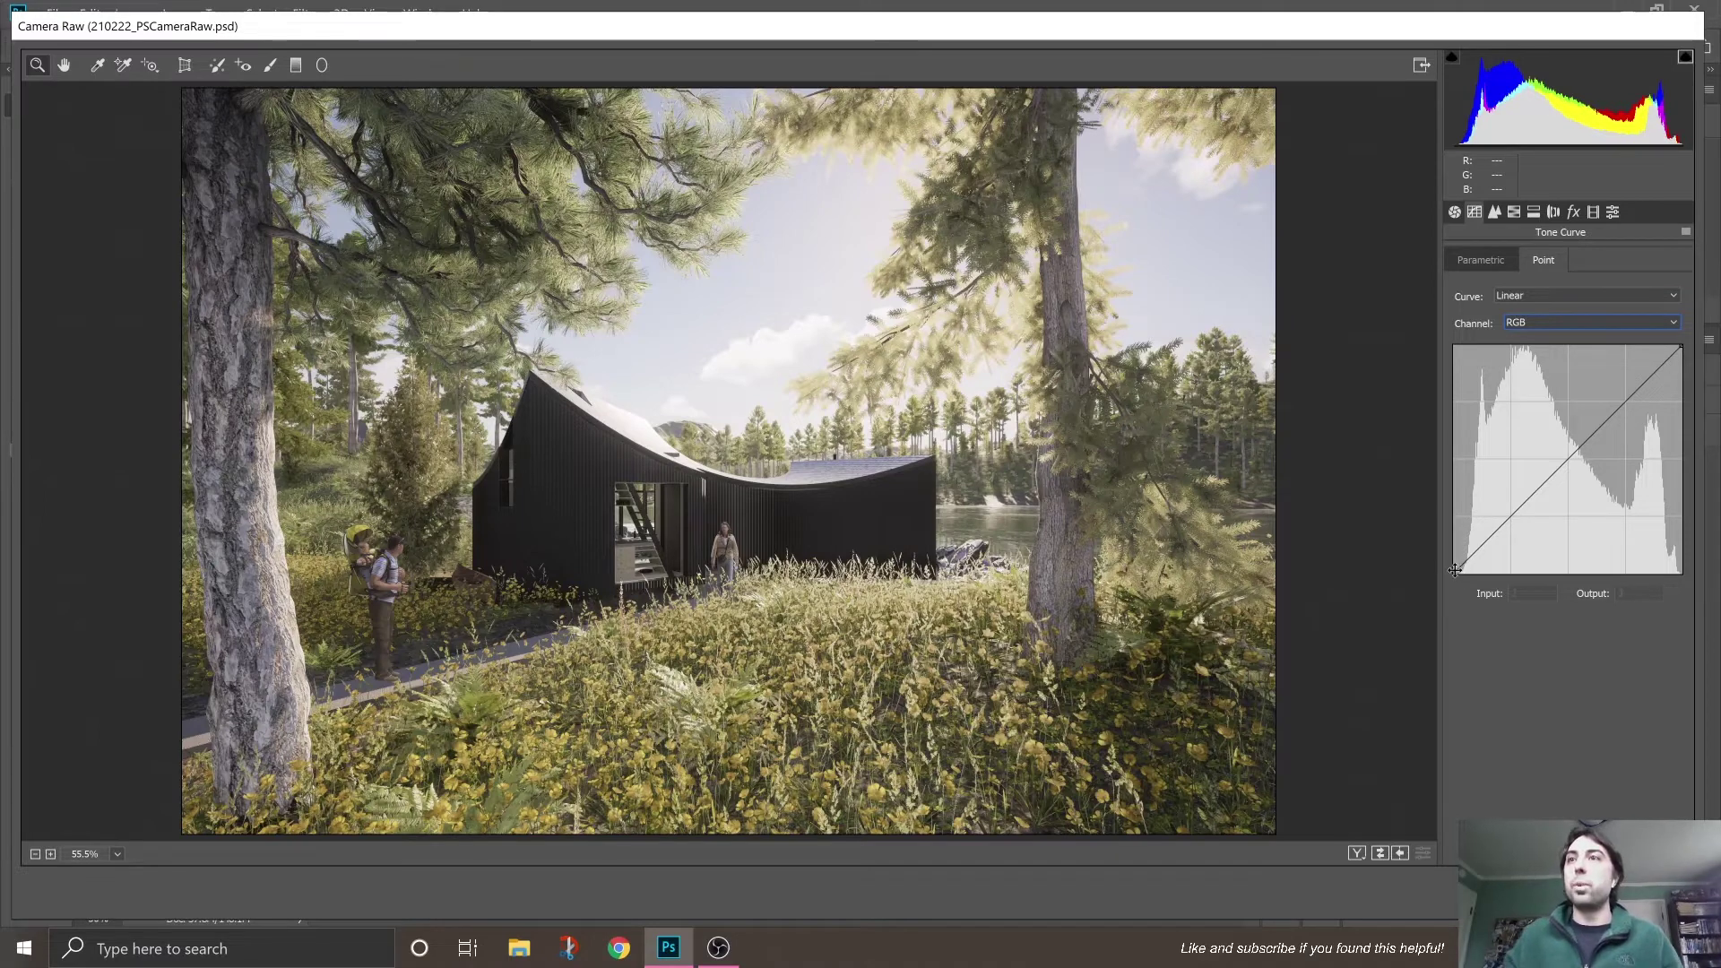
pyautogui.moveTo(1455, 570)
pyautogui.mouseDown()
pyautogui.moveTo(1444, 551)
pyautogui.moveTo(1452, 564)
pyautogui.mouseUp()
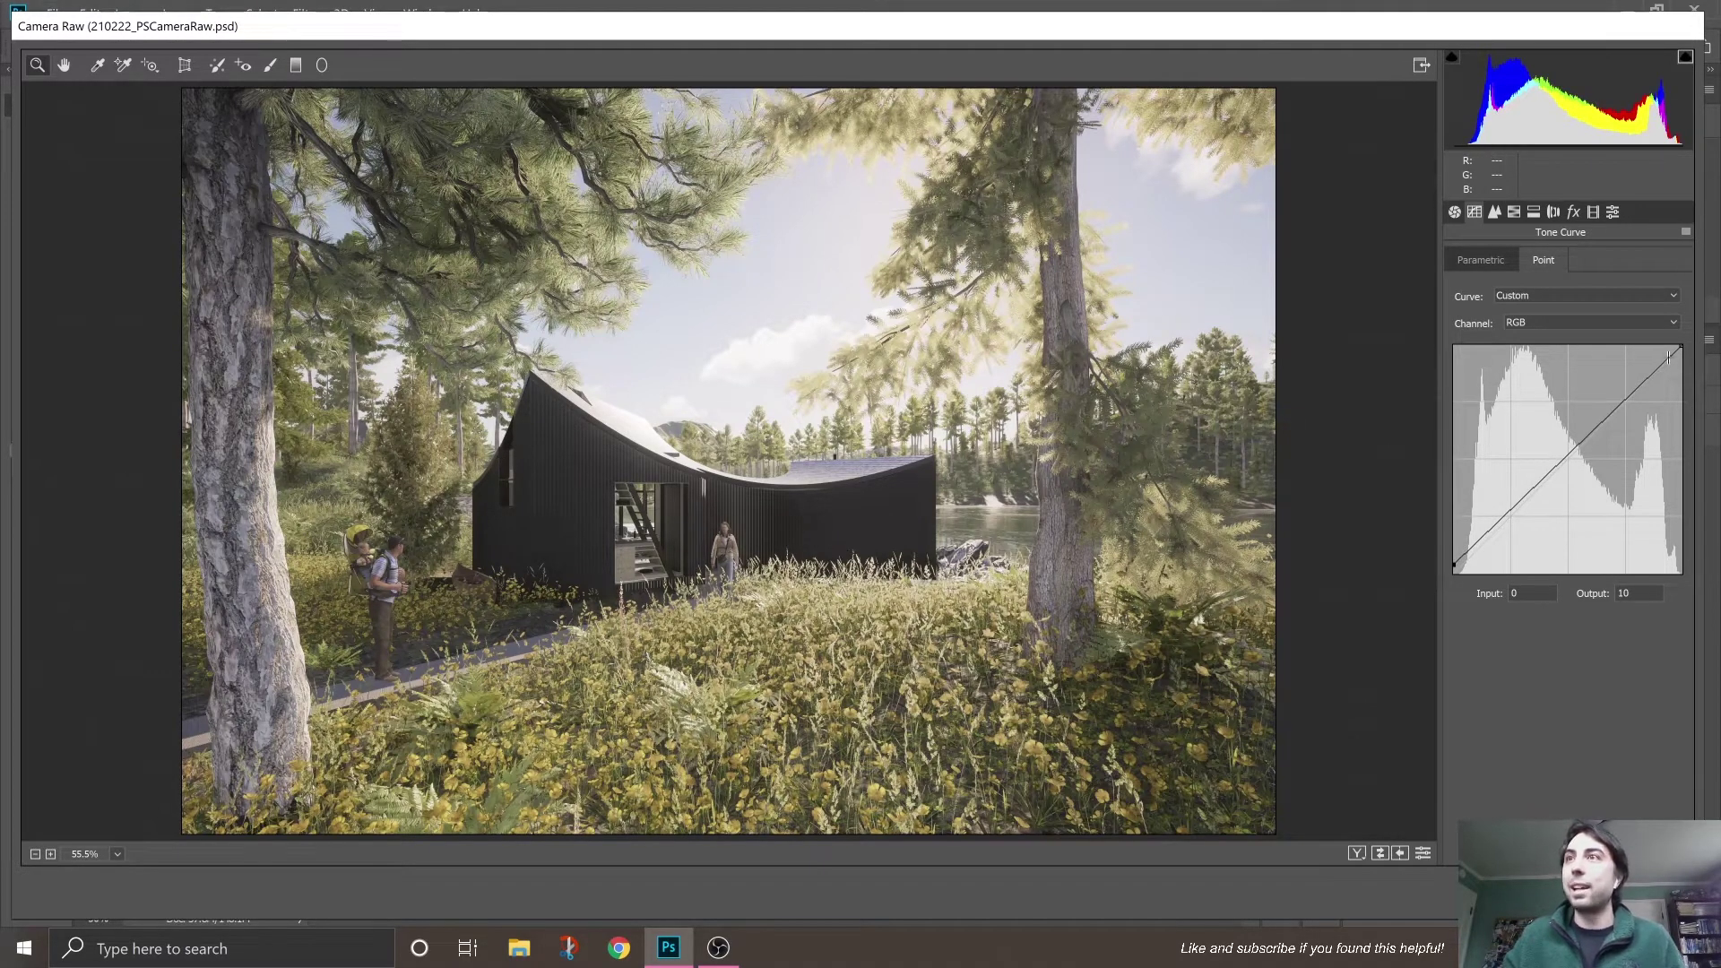
pyautogui.moveTo(1680, 350)
pyautogui.mouseDown()
pyautogui.moveTo(1673, 335)
pyautogui.moveTo(1683, 354)
pyautogui.moveTo(1688, 339)
pyautogui.mouseUp()
pyautogui.press('o')
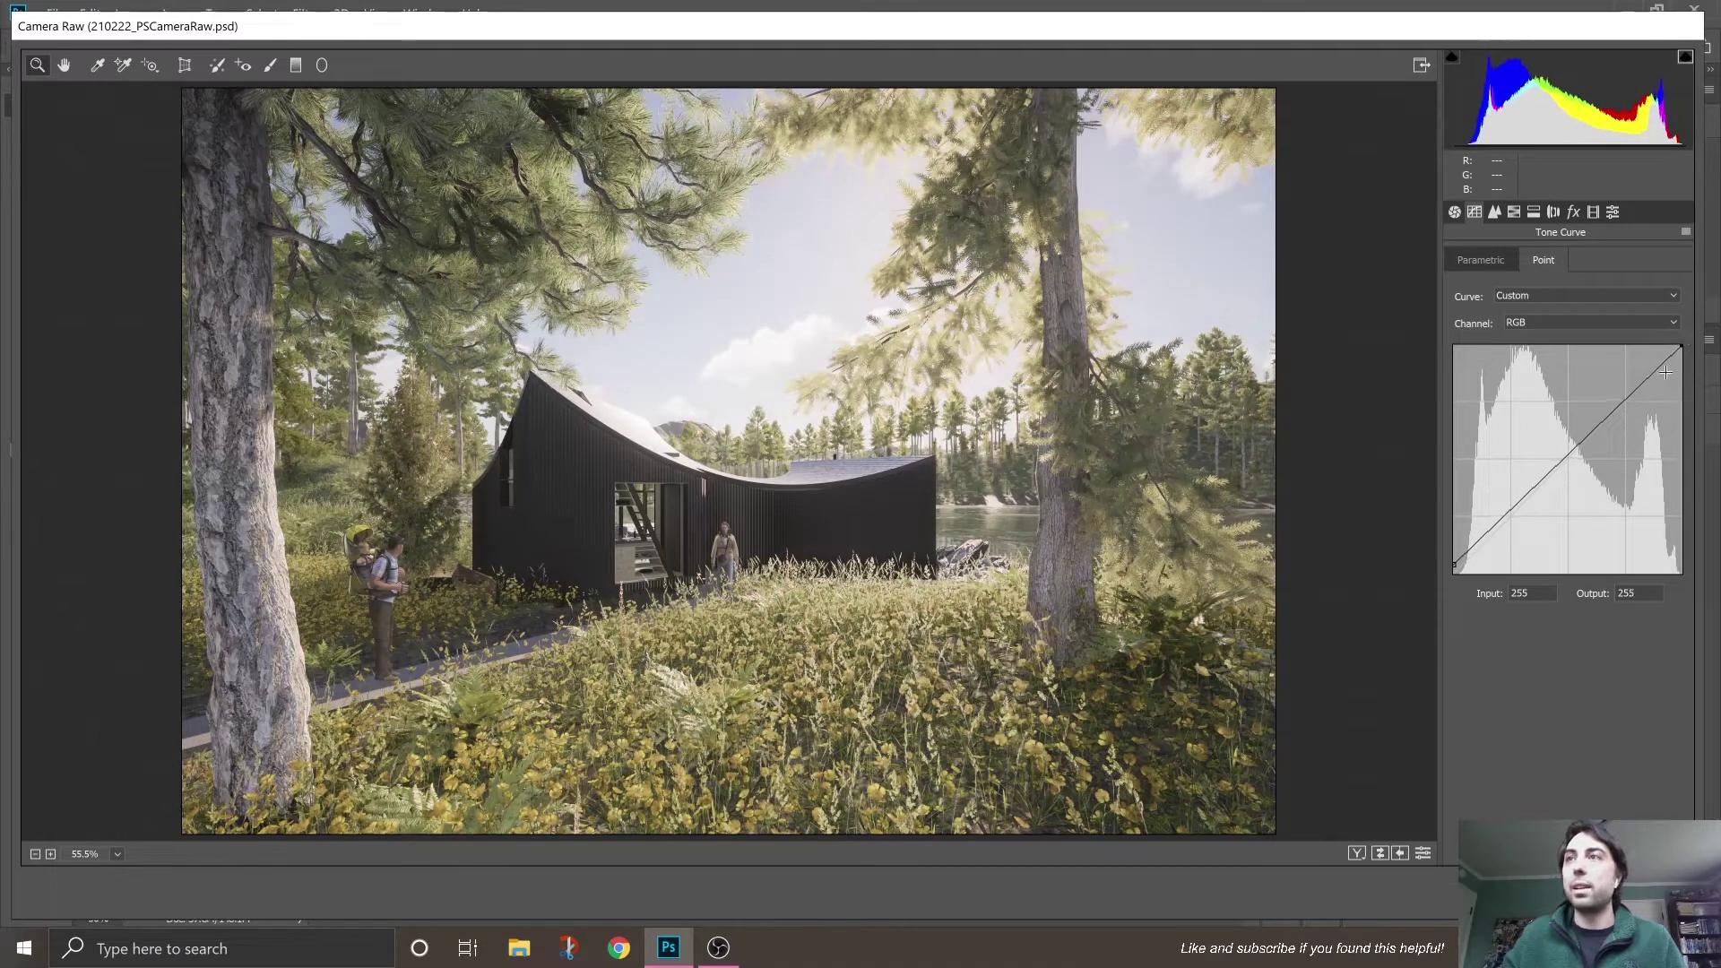
pyautogui.moveTo(1490, 530); pyautogui.dragTo(1492, 528)
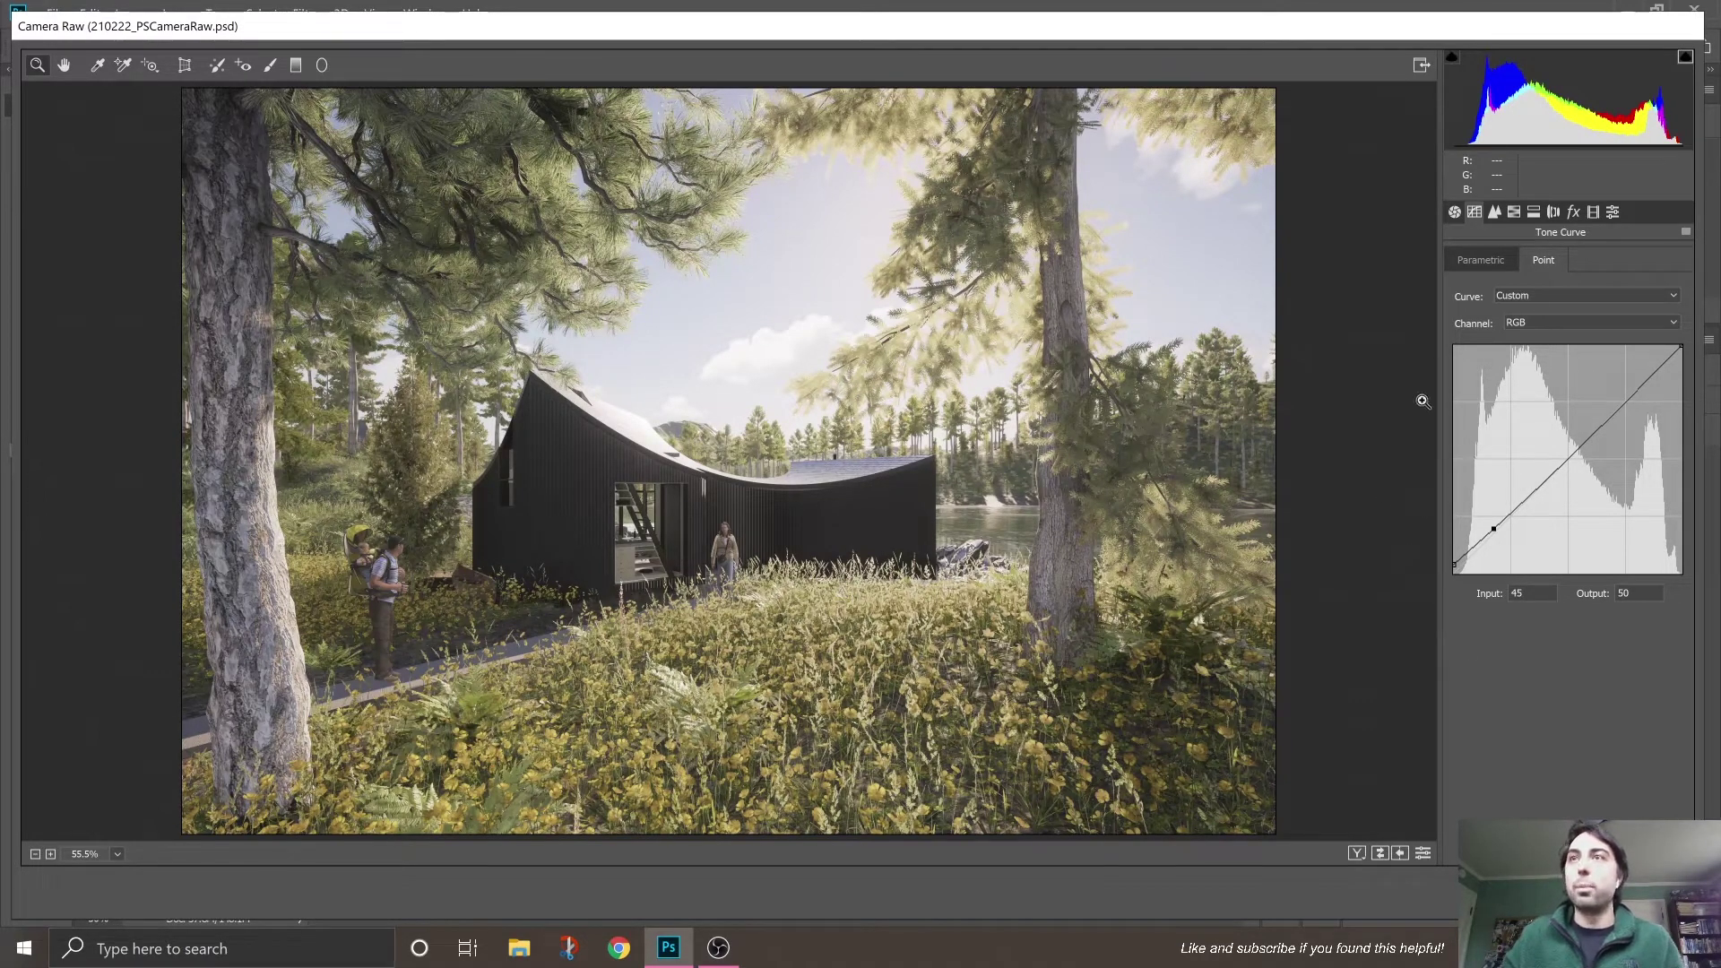
# Step: Move from the Detail panel to the HSL Adjustments panel
pyautogui.click(1493, 213)
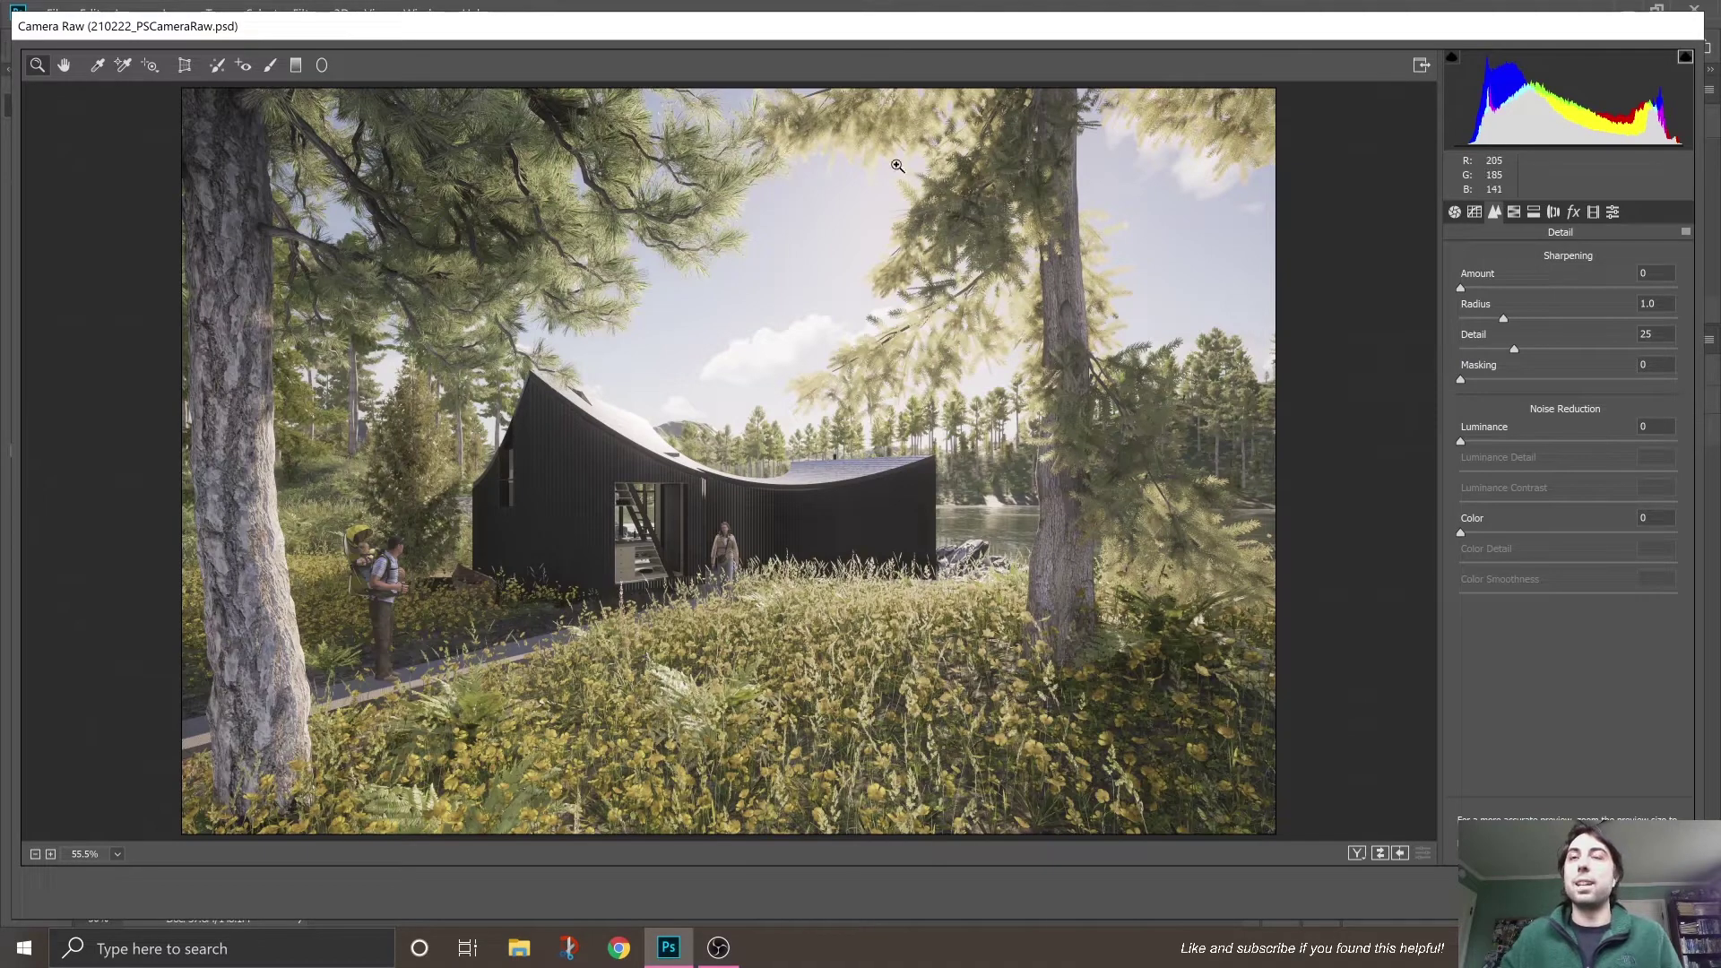
pyautogui.click(1514, 212)
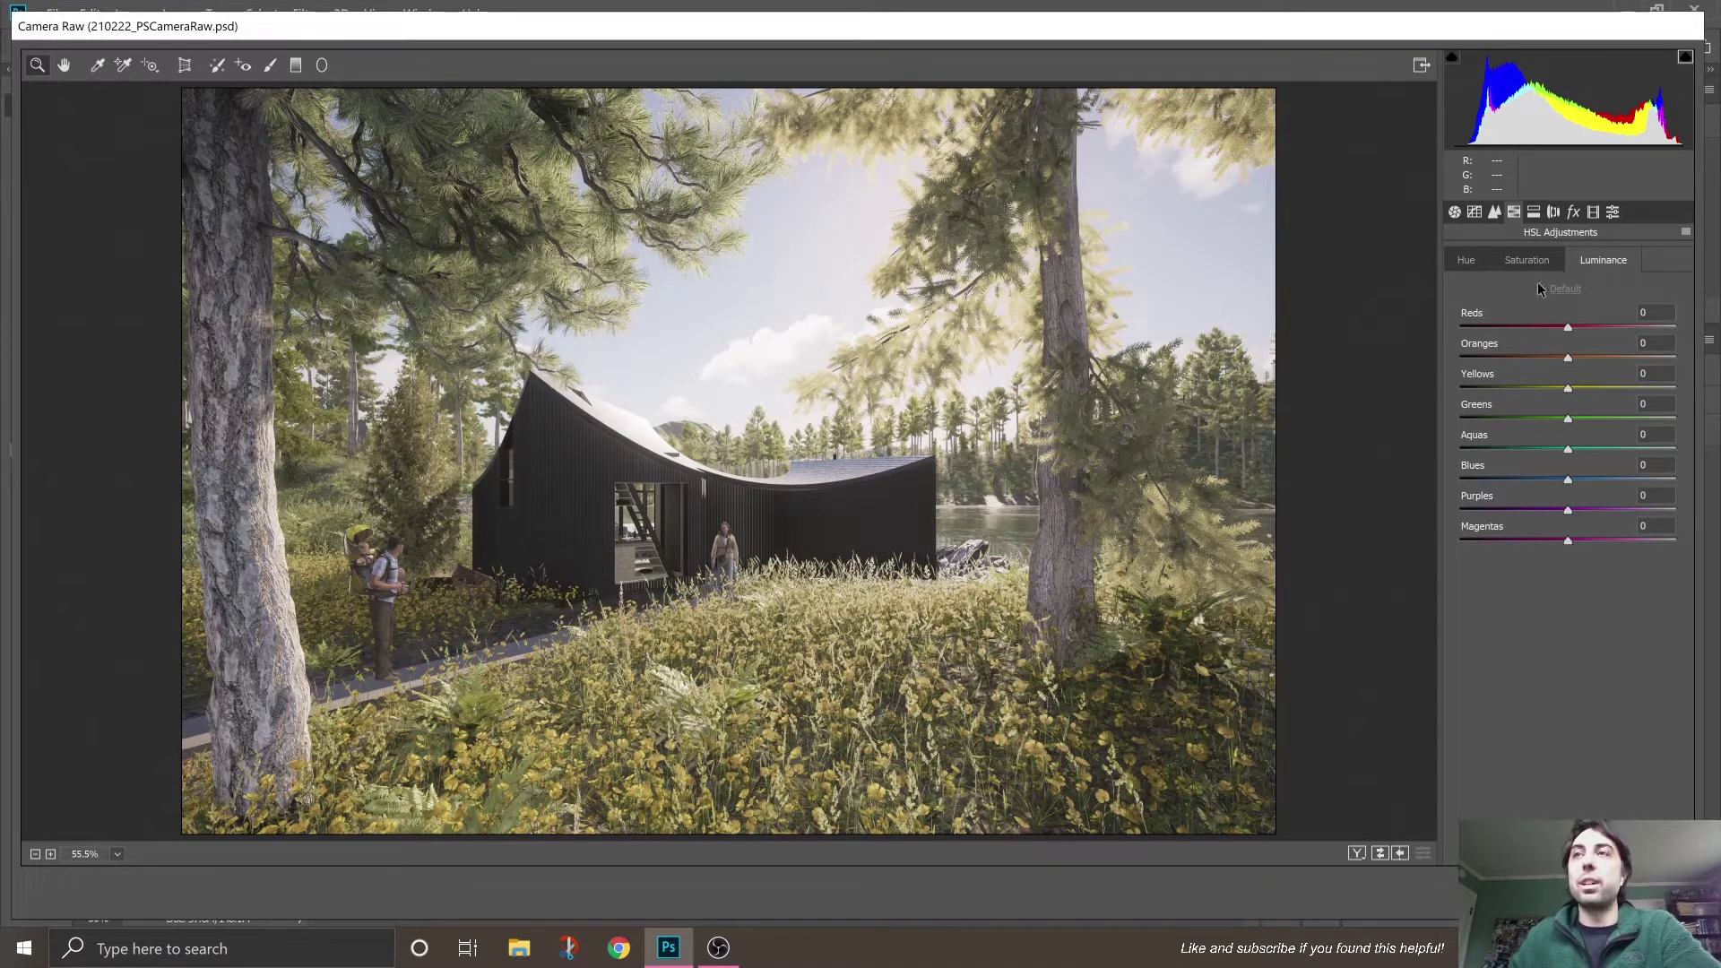
# Step: Shift the Yellows hue to -34, keeping Oranges and Aquas at 0
pyautogui.click(1478, 262)
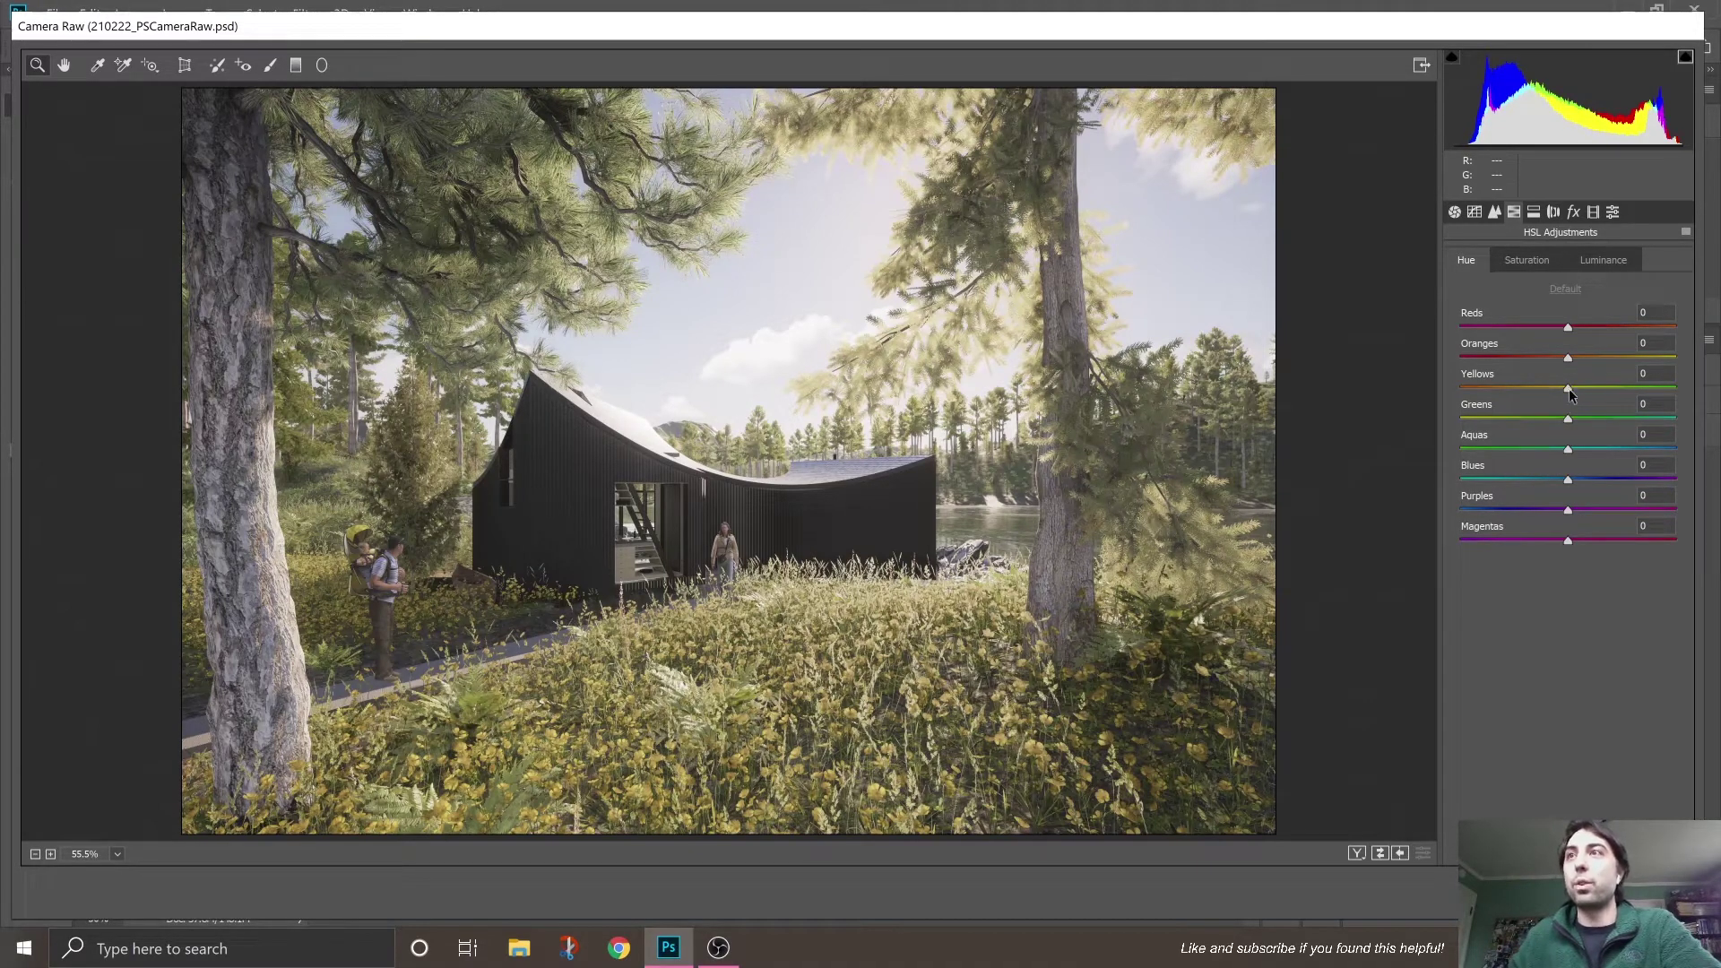
pyautogui.moveTo(1570, 394); pyautogui.dragTo(1533, 389)
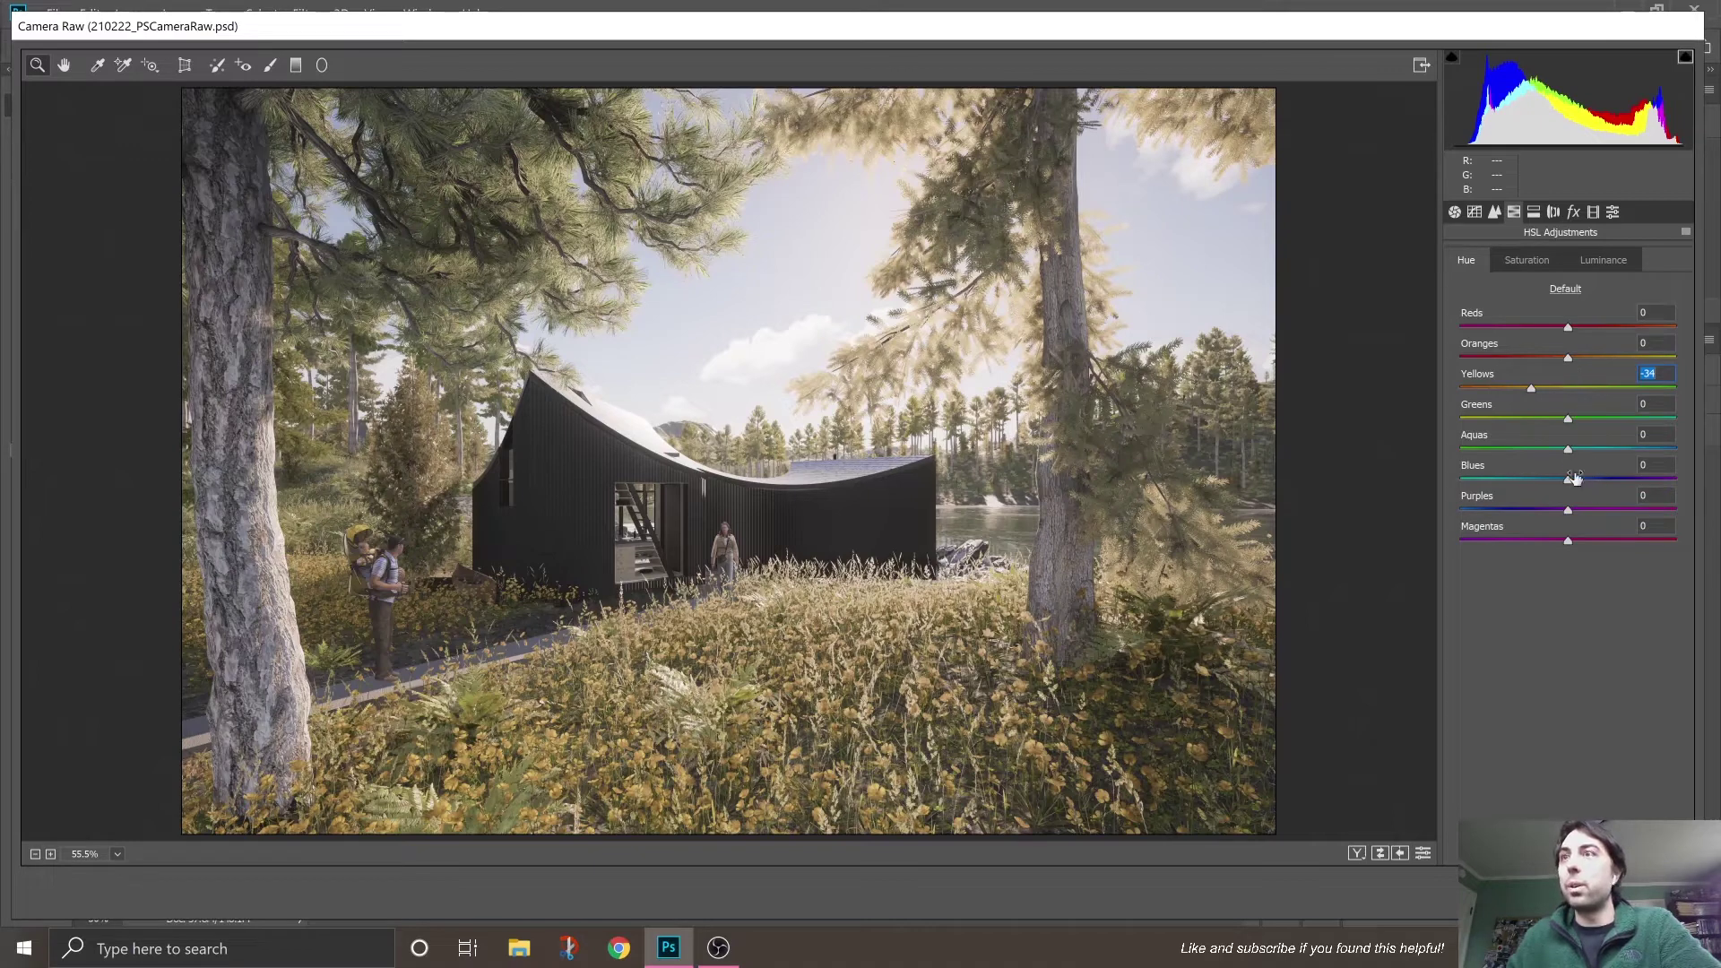
pyautogui.moveTo(1568, 358); pyautogui.dragTo(1535, 361)
pyautogui.doubleClick(1535, 358)
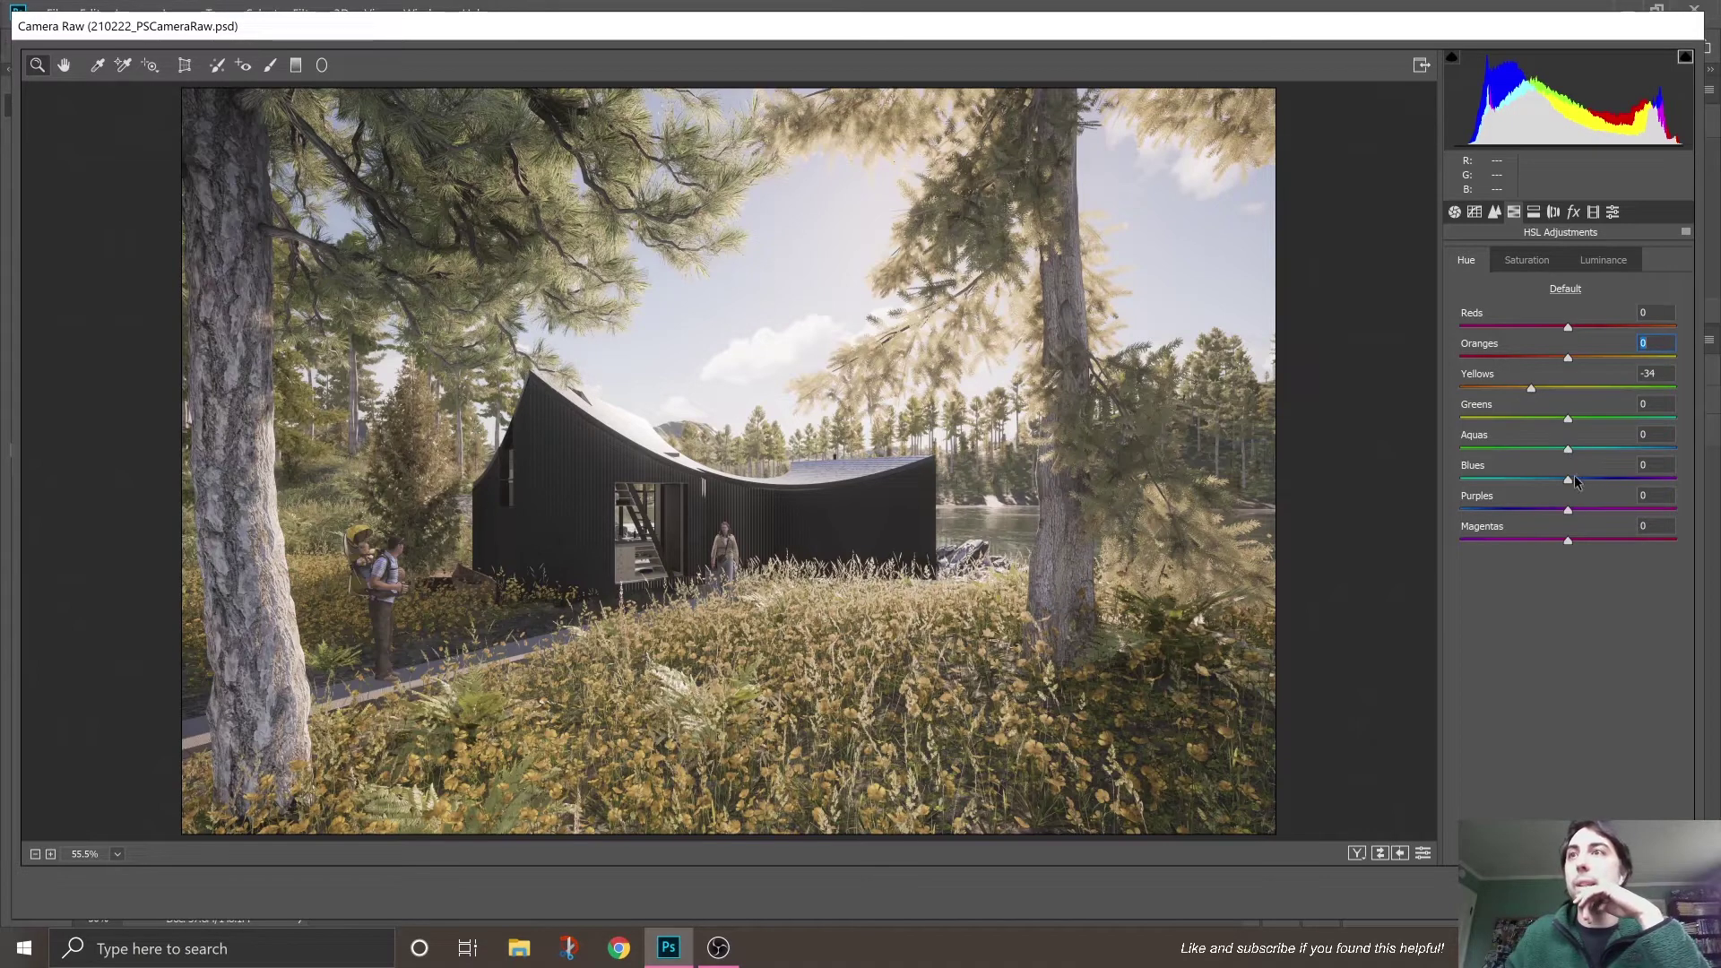
pyautogui.moveTo(1568, 455)
pyautogui.mouseDown()
pyautogui.moveTo(1645, 454)
pyautogui.moveTo(1556, 454)
pyautogui.moveTo(1573, 454)
pyautogui.mouseUp()
pyautogui.write('0')
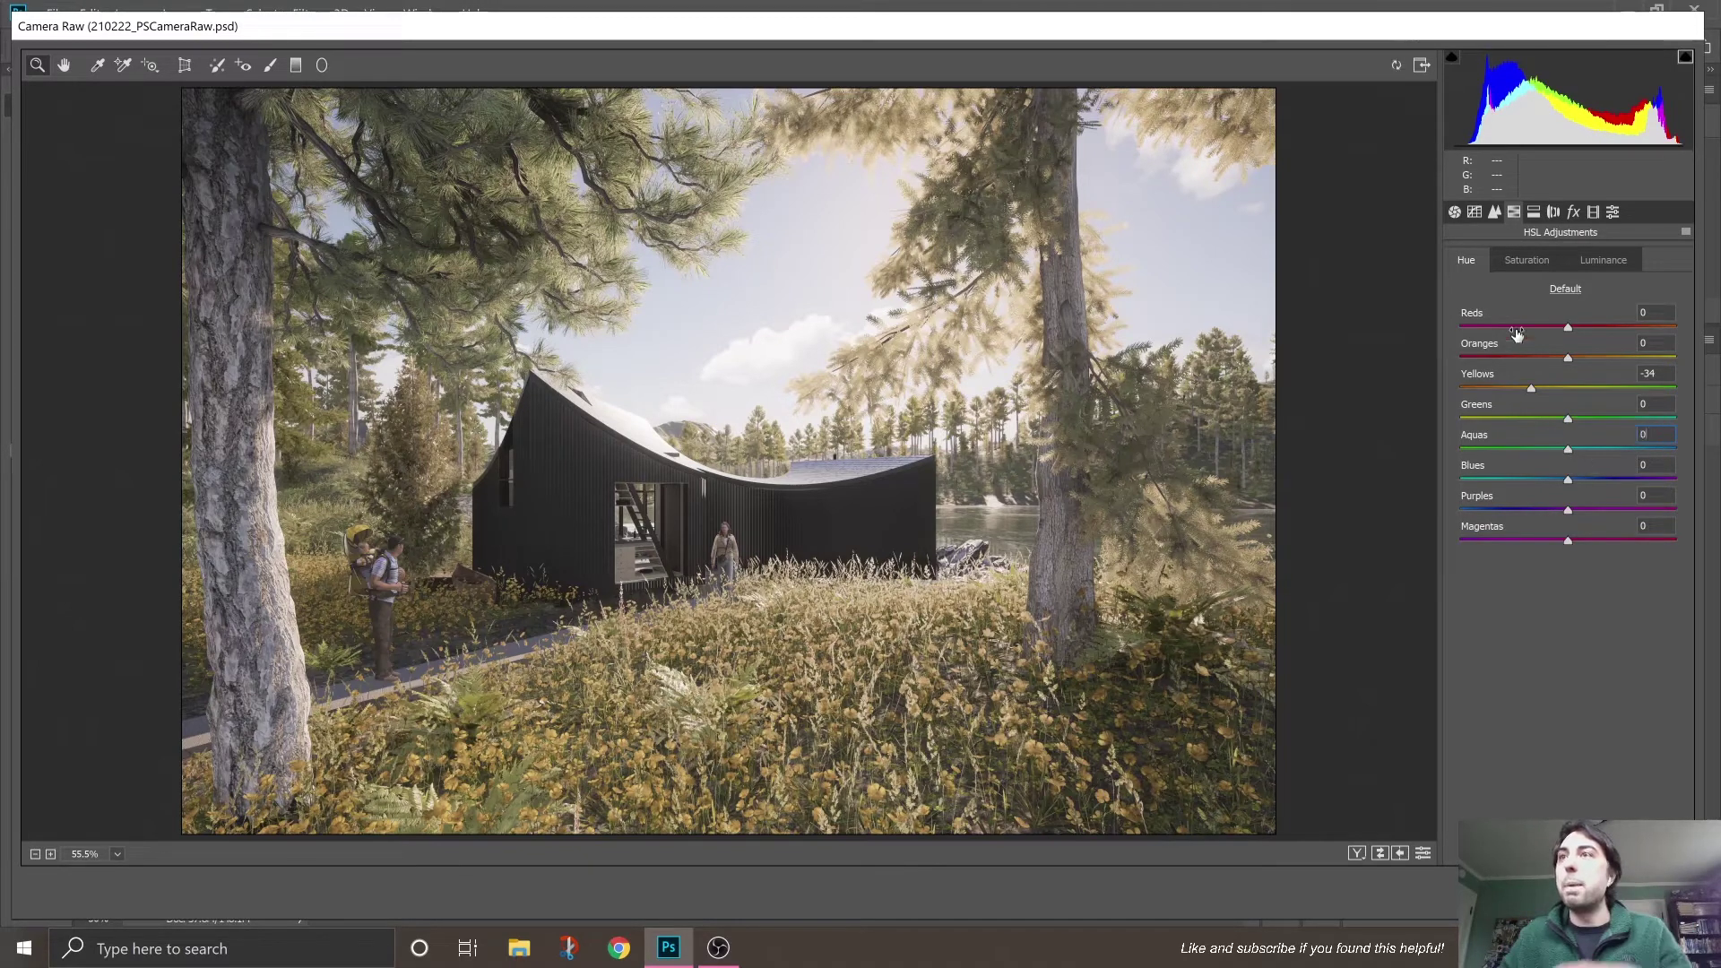
pyautogui.click(1528, 260)
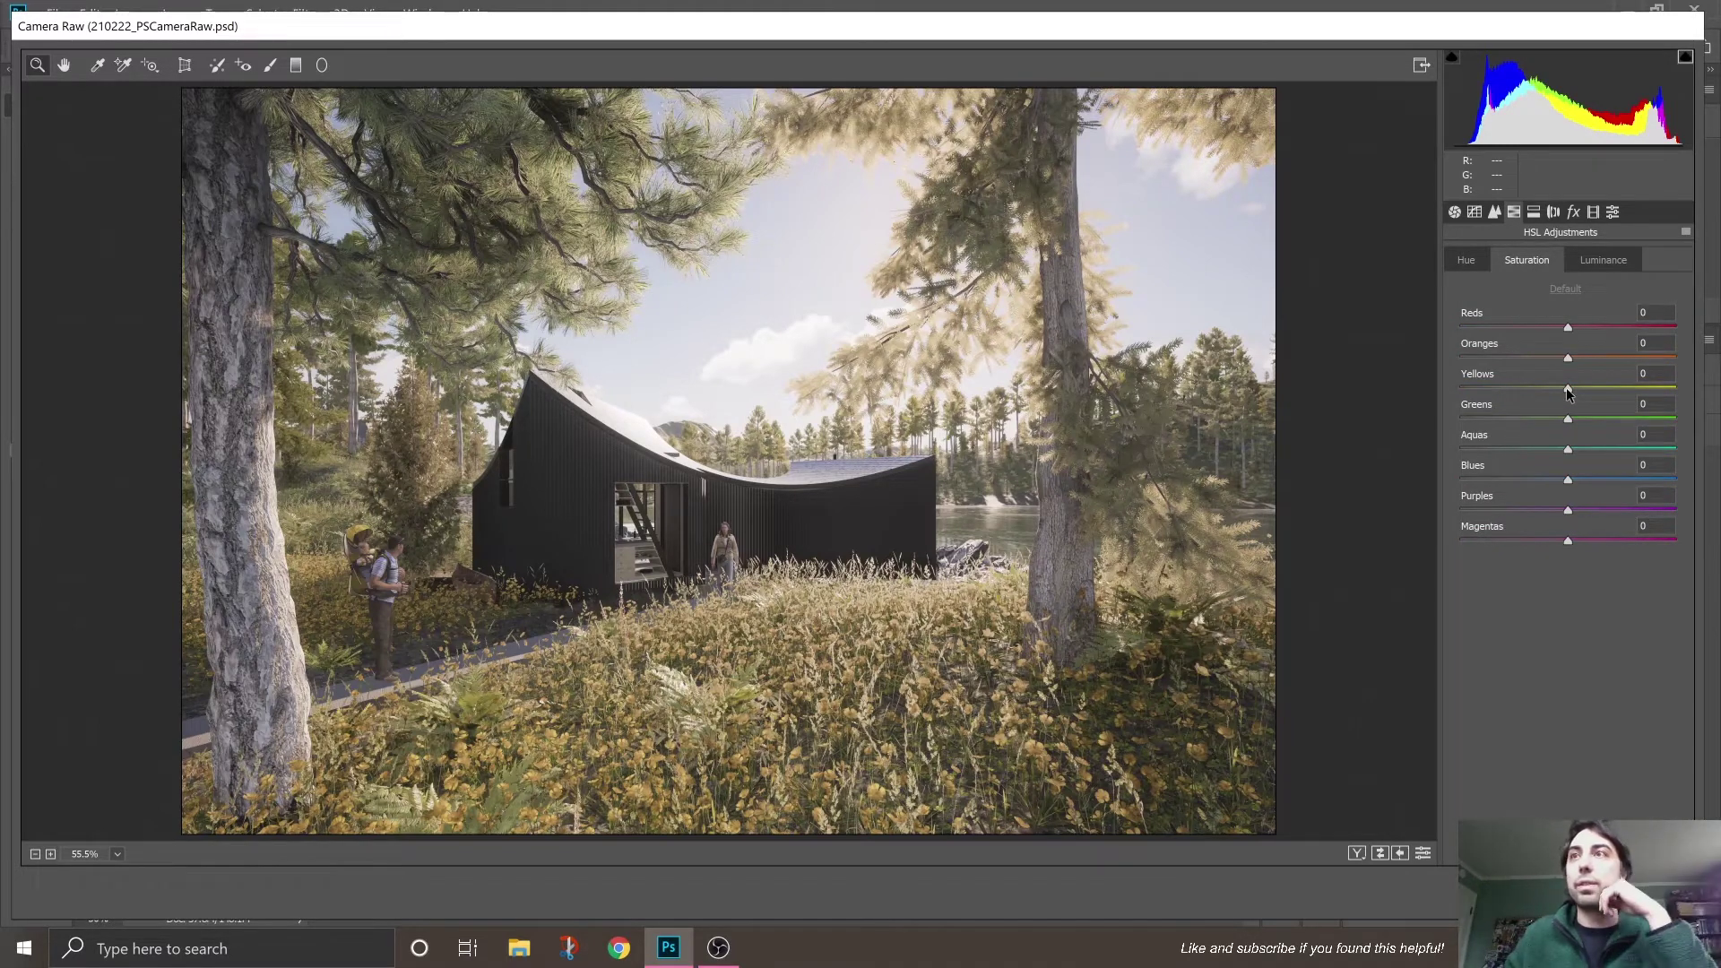
# Step: Set Blues saturation to +10, leaving the other colours at 0
pyautogui.moveTo(1568, 392)
pyautogui.mouseDown()
pyautogui.moveTo(1460, 398)
pyautogui.moveTo(1567, 401)
pyautogui.mouseUp()
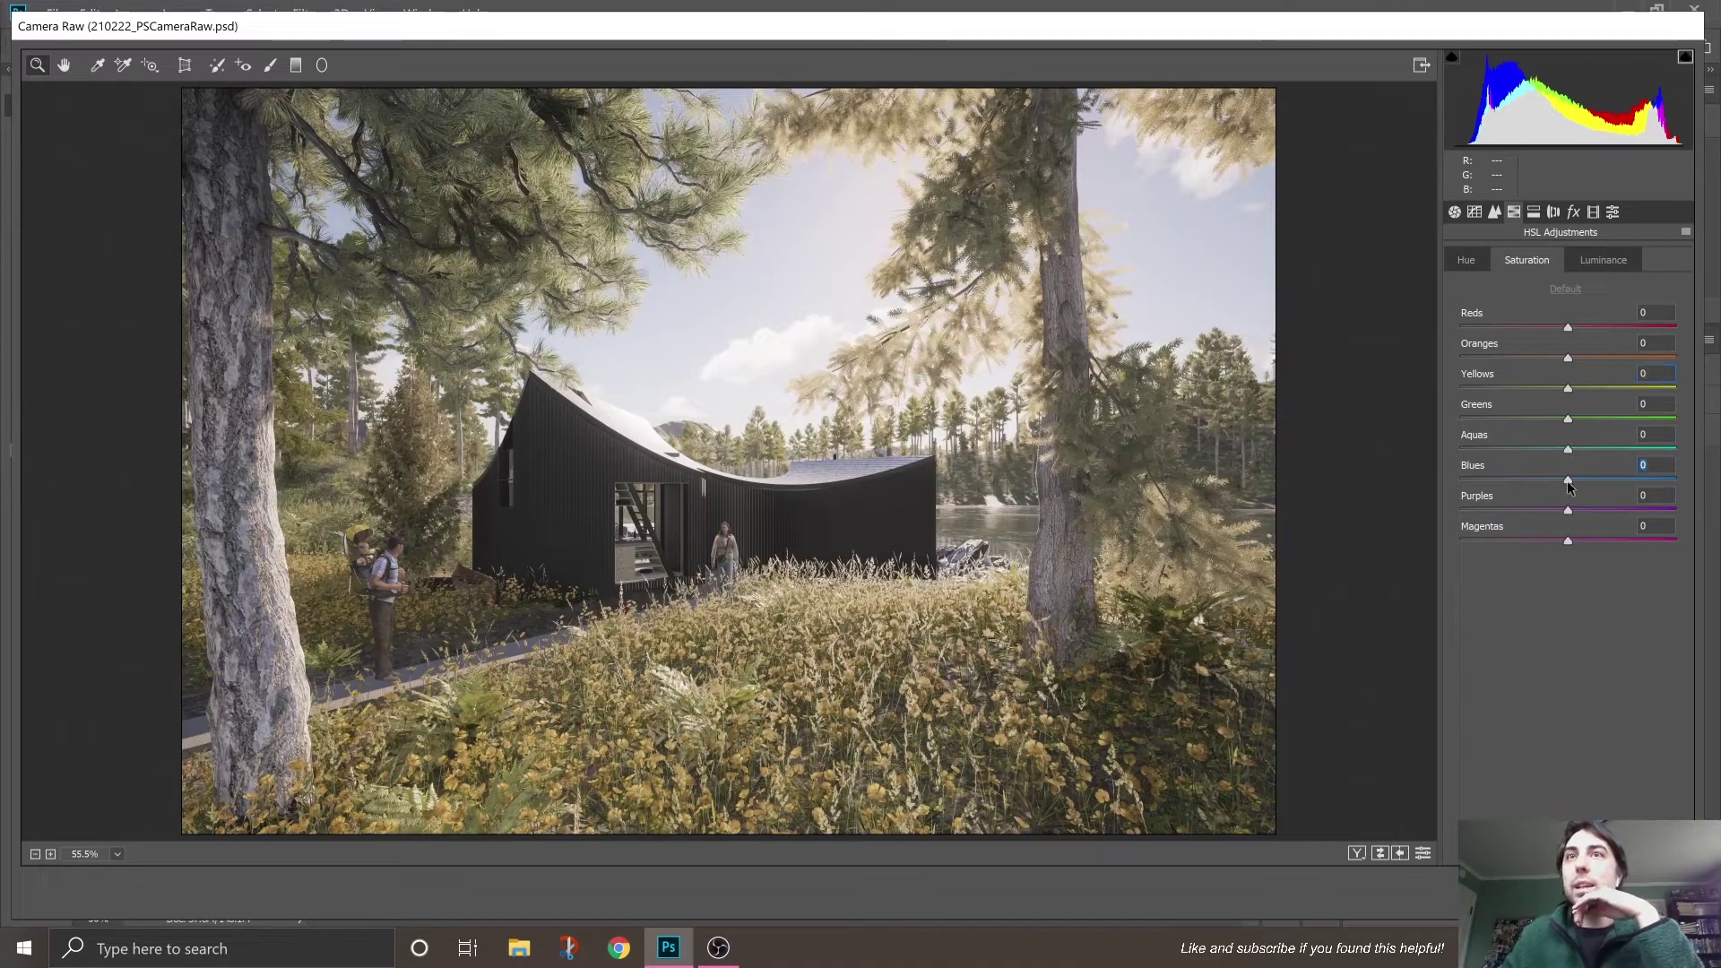
pyautogui.moveTo(1570, 486); pyautogui.dragTo(1500, 497)
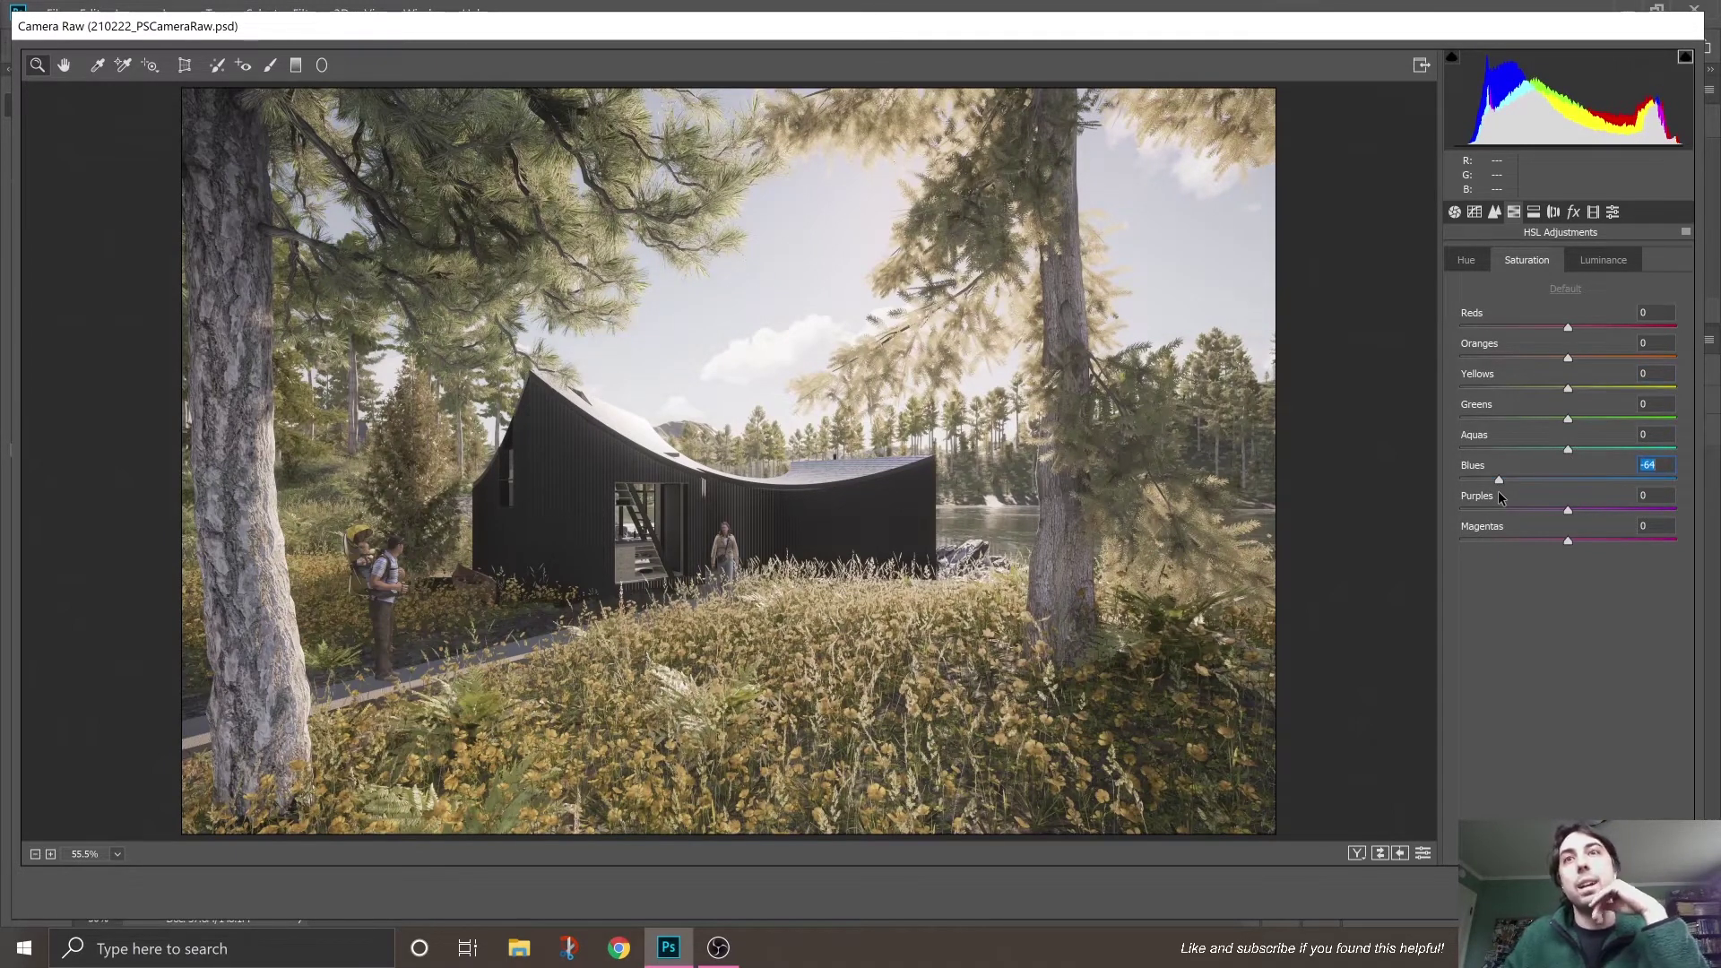
pyautogui.moveTo(1499, 493); pyautogui.dragTo(1569, 490)
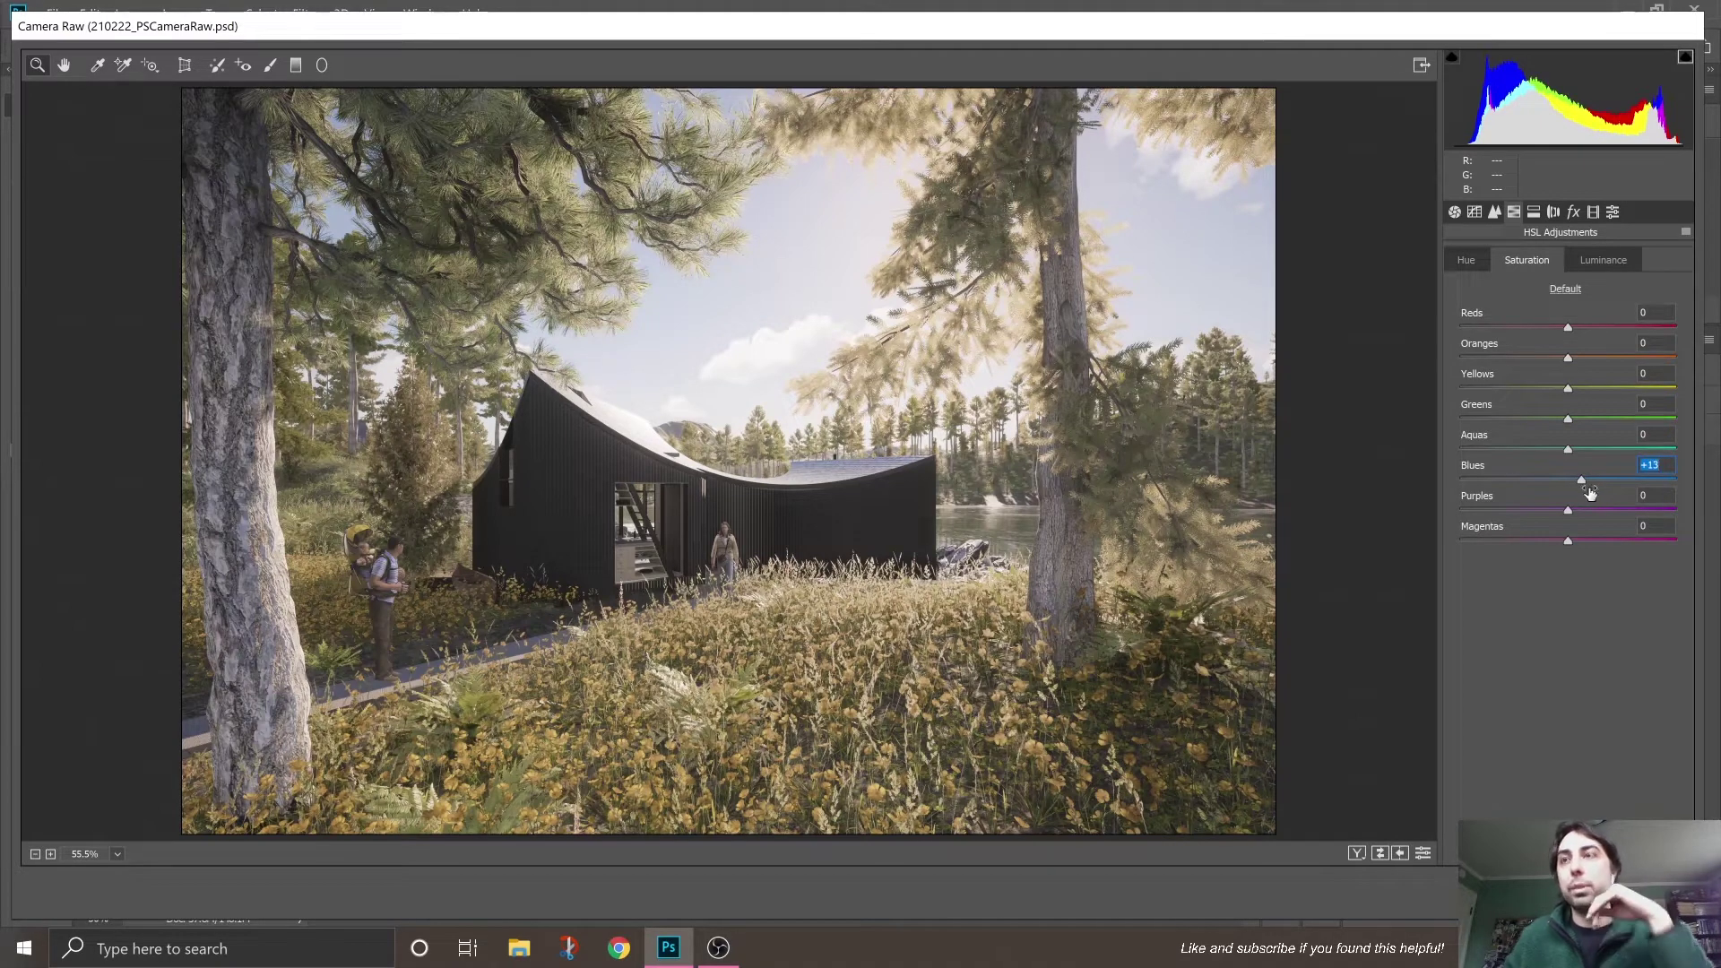
pyautogui.write('10')
pyautogui.press('Return')
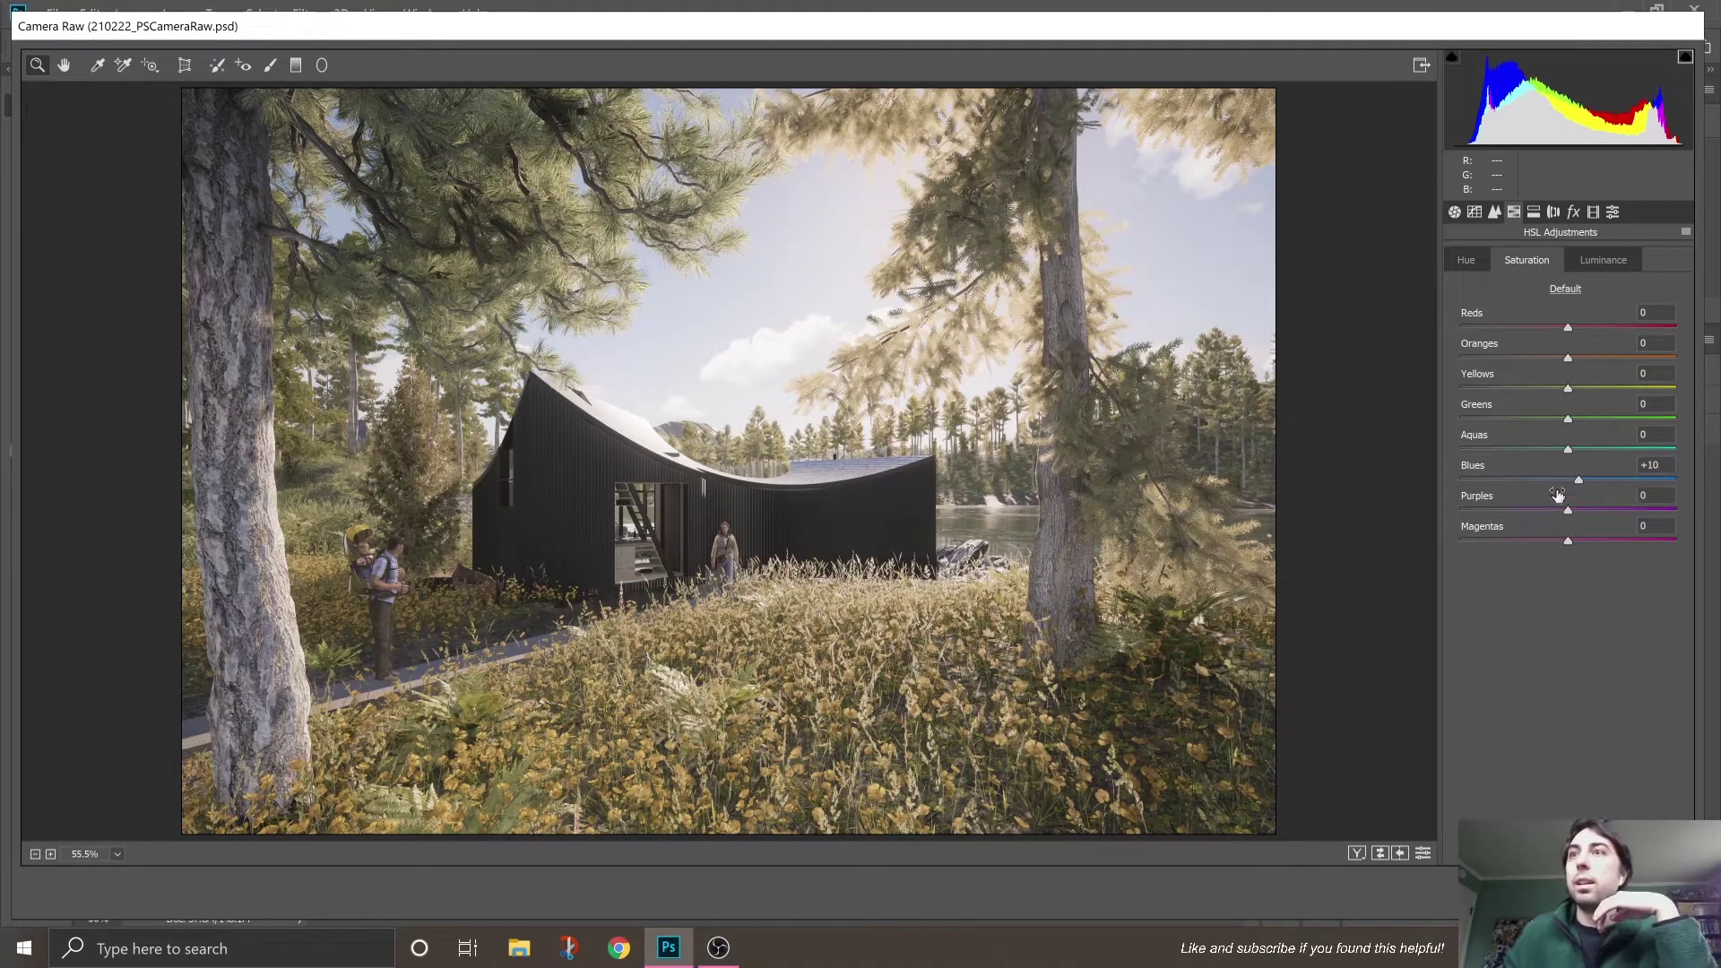
# Step: Raise Yellows luminance to +10 and lower Greens luminance to -25
pyautogui.click(1610, 265)
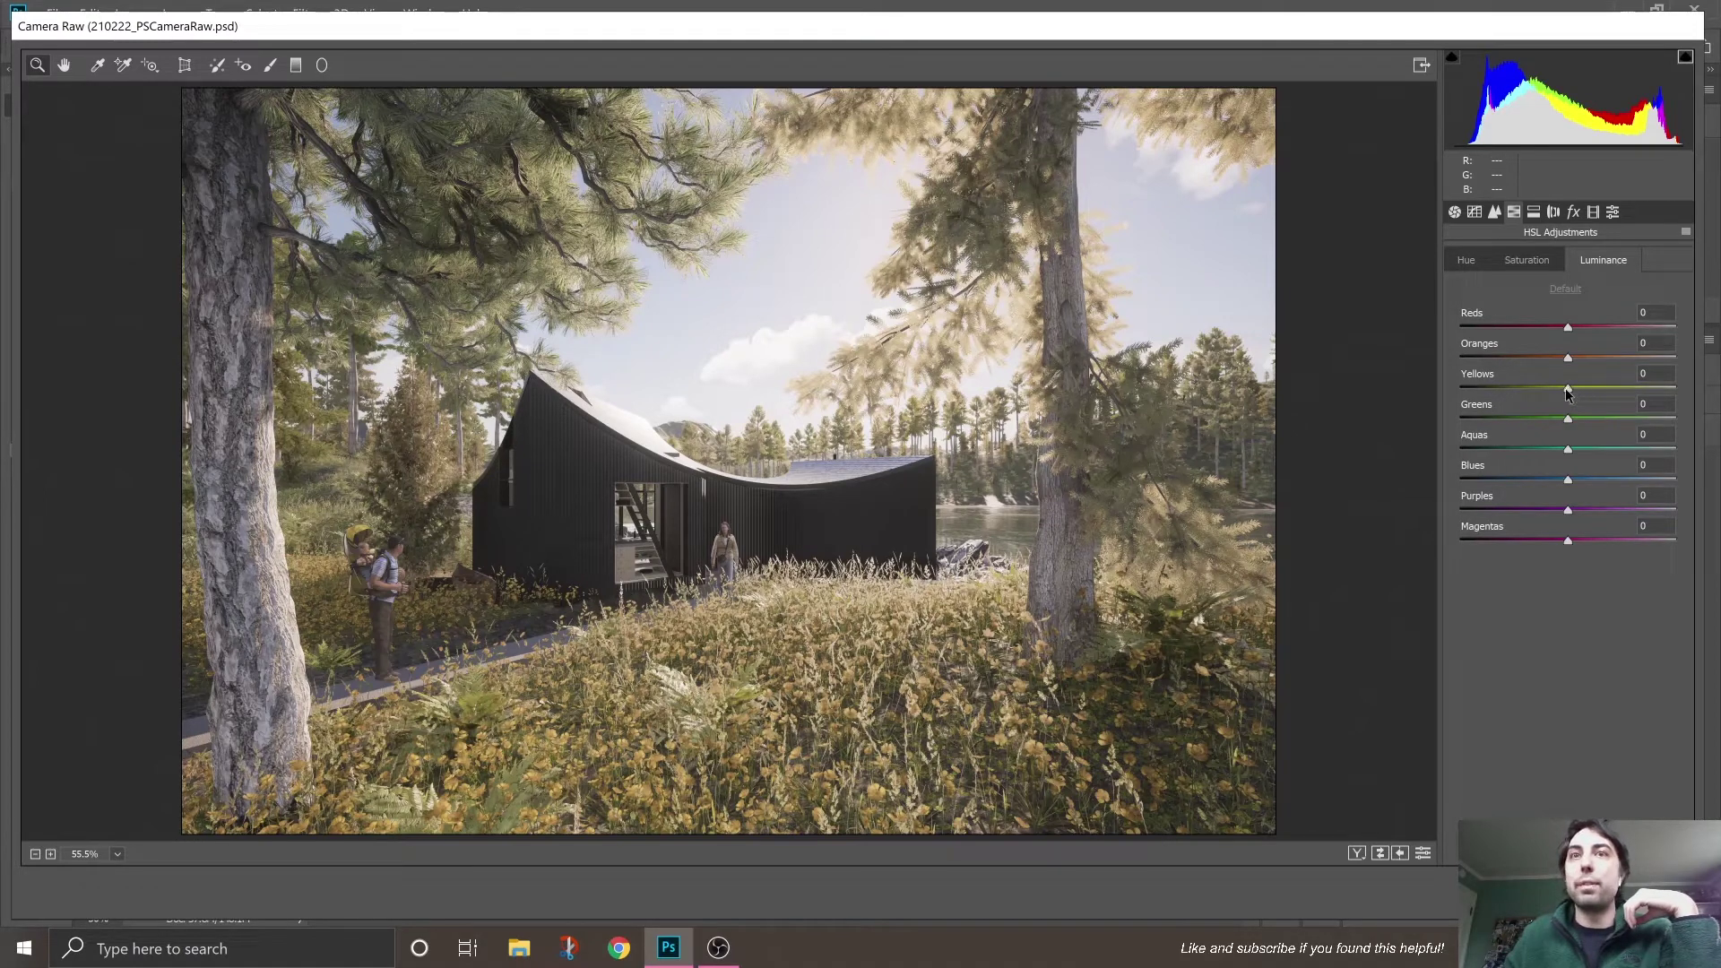
pyautogui.moveTo(1568, 392)
pyautogui.mouseDown()
pyautogui.moveTo(1625, 387)
pyautogui.moveTo(1572, 391)
pyautogui.mouseUp()
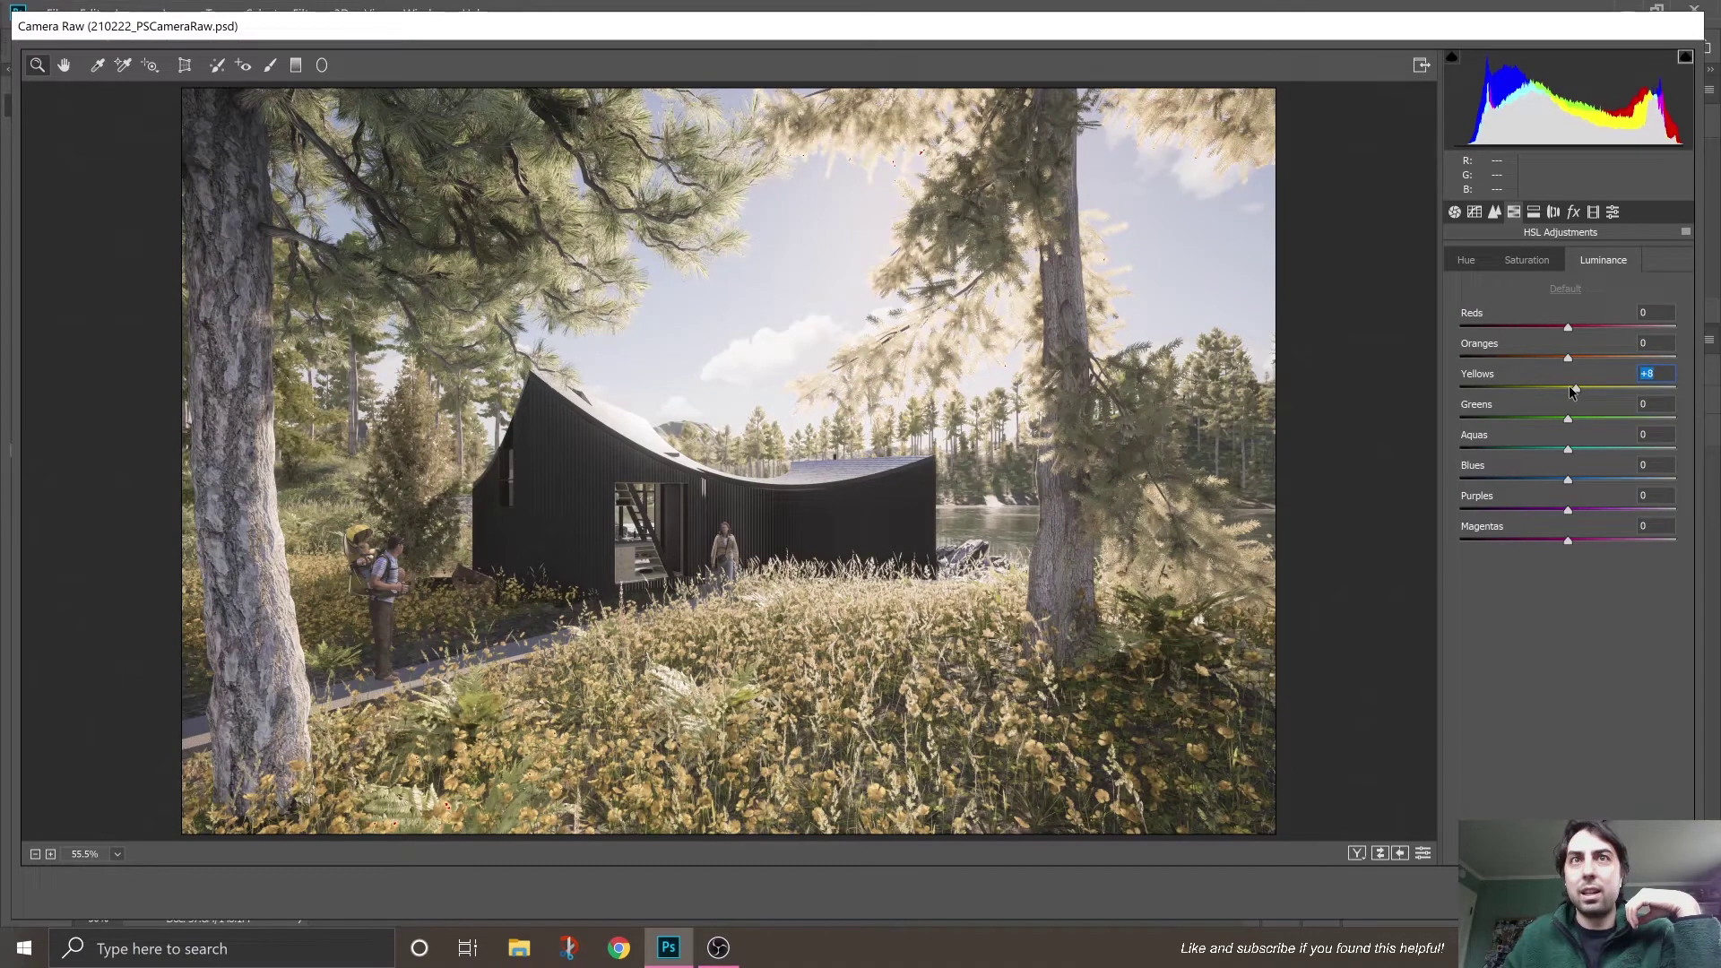
pyautogui.moveTo(1571, 391); pyautogui.dragTo(1578, 395)
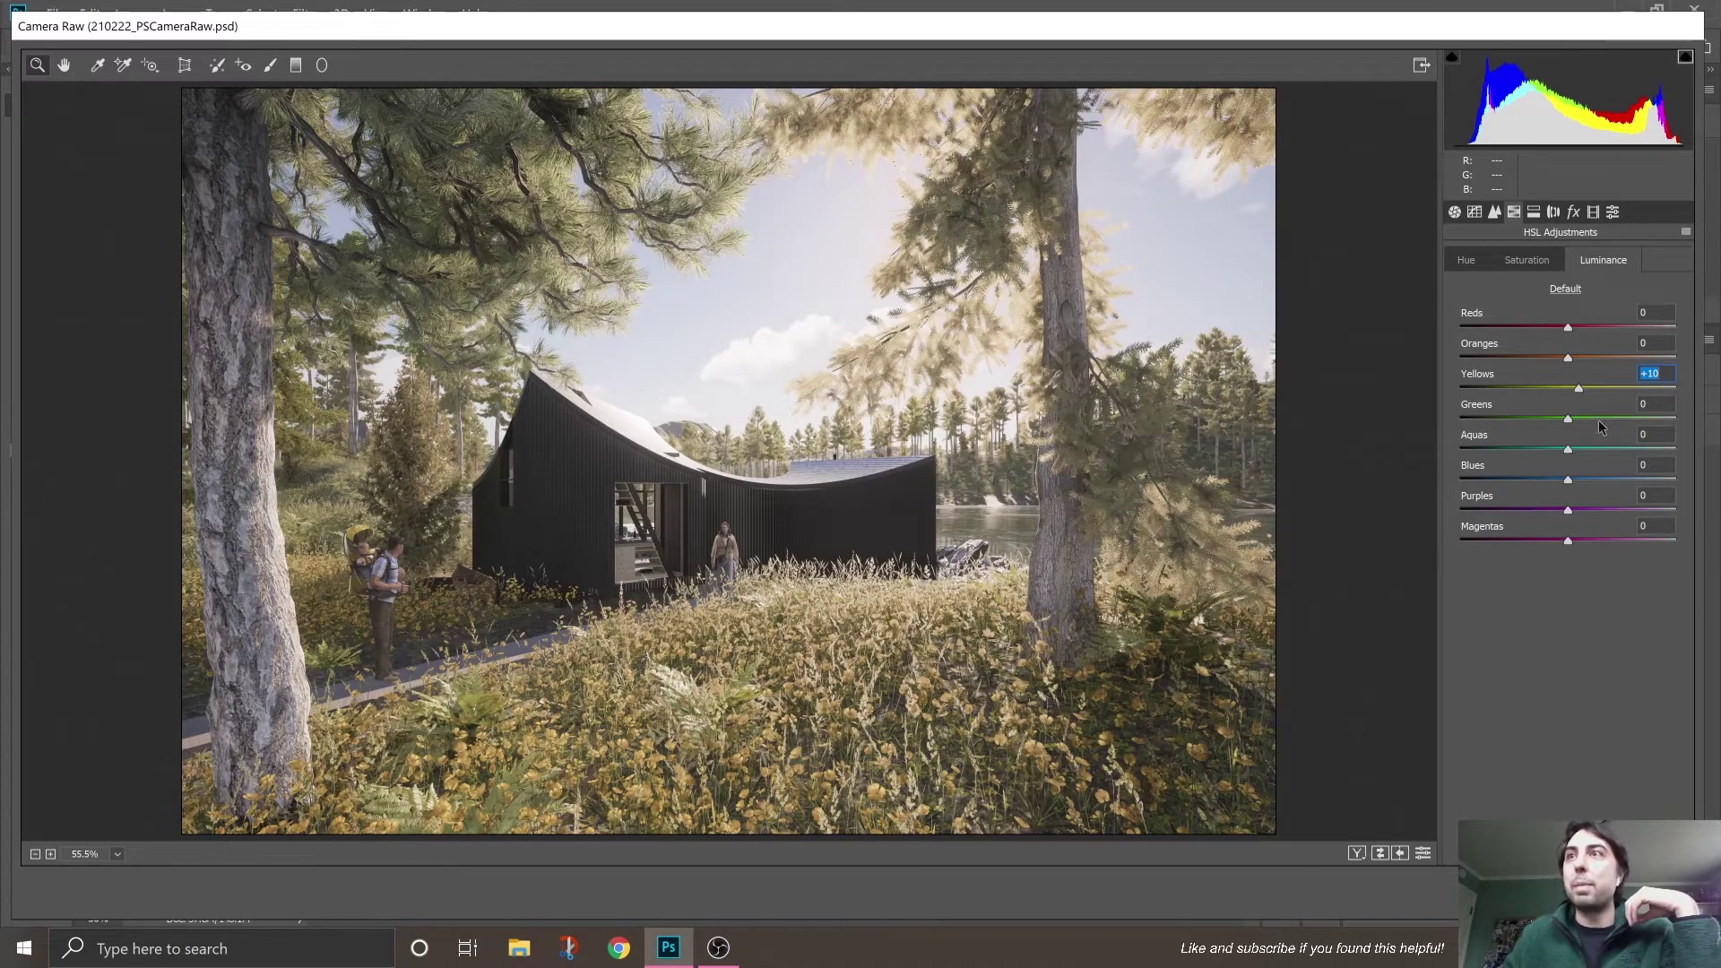
pyautogui.moveTo(1569, 419); pyautogui.dragTo(1542, 421)
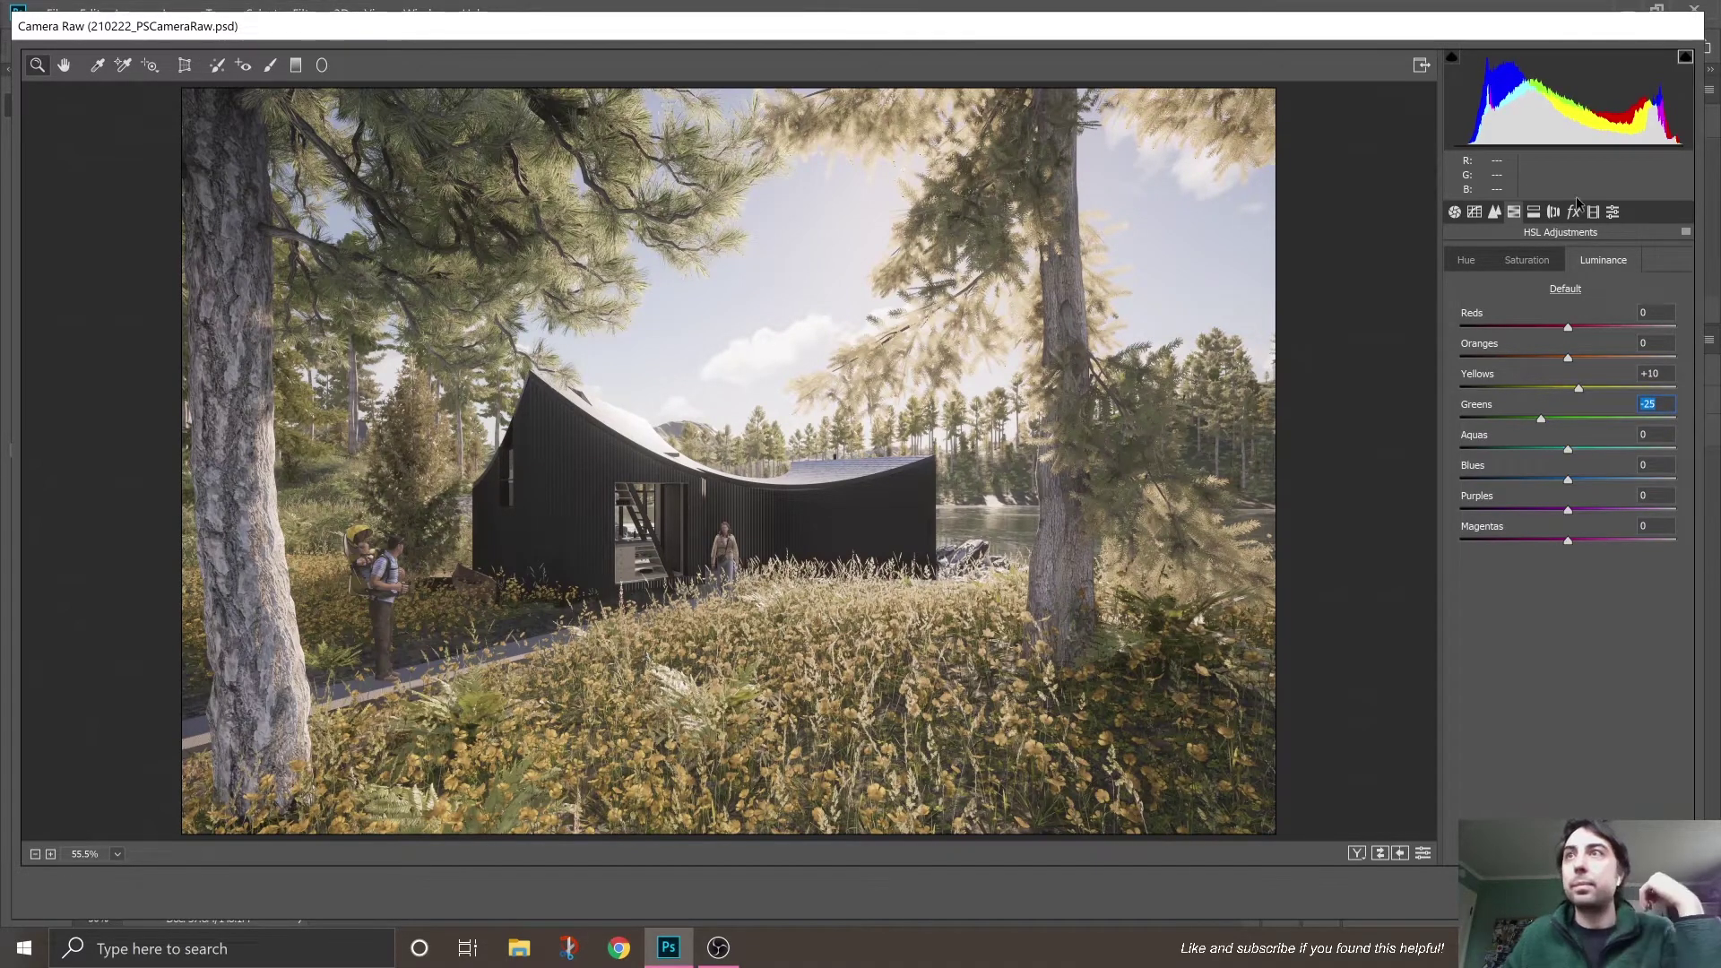
# Step: Preview the Split Toning highlight tint at full saturation and shift its hue to 125
pyautogui.click(1535, 212)
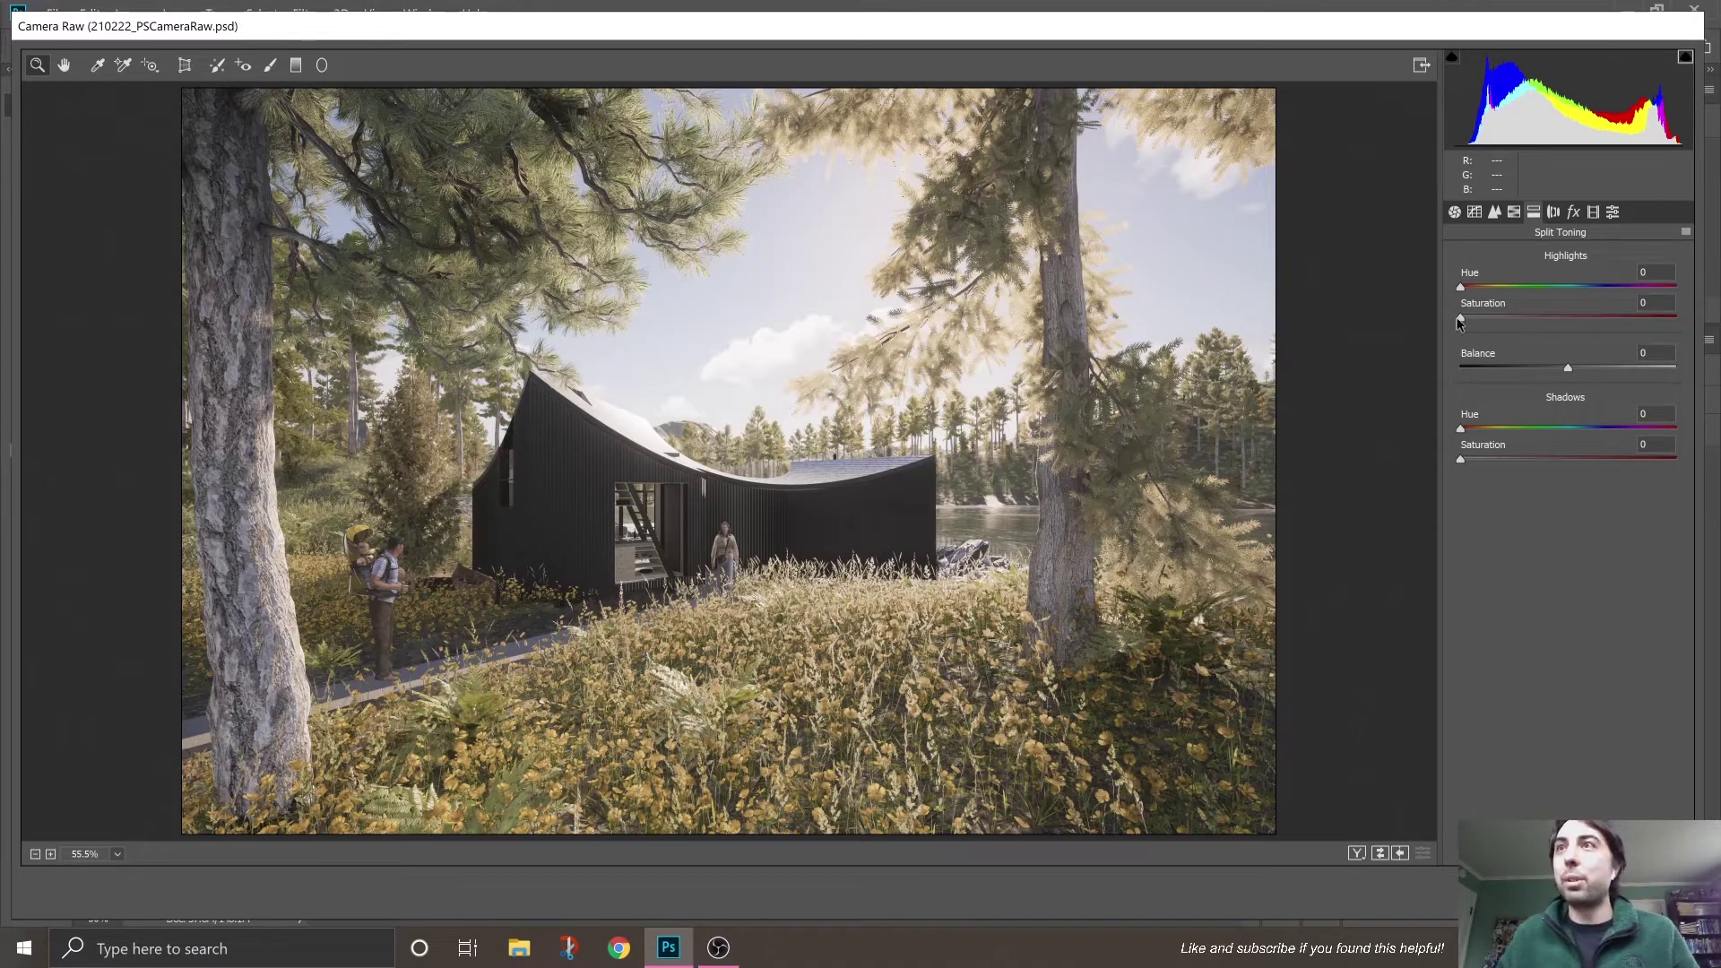
pyautogui.moveTo(1460, 318); pyautogui.dragTo(1676, 318)
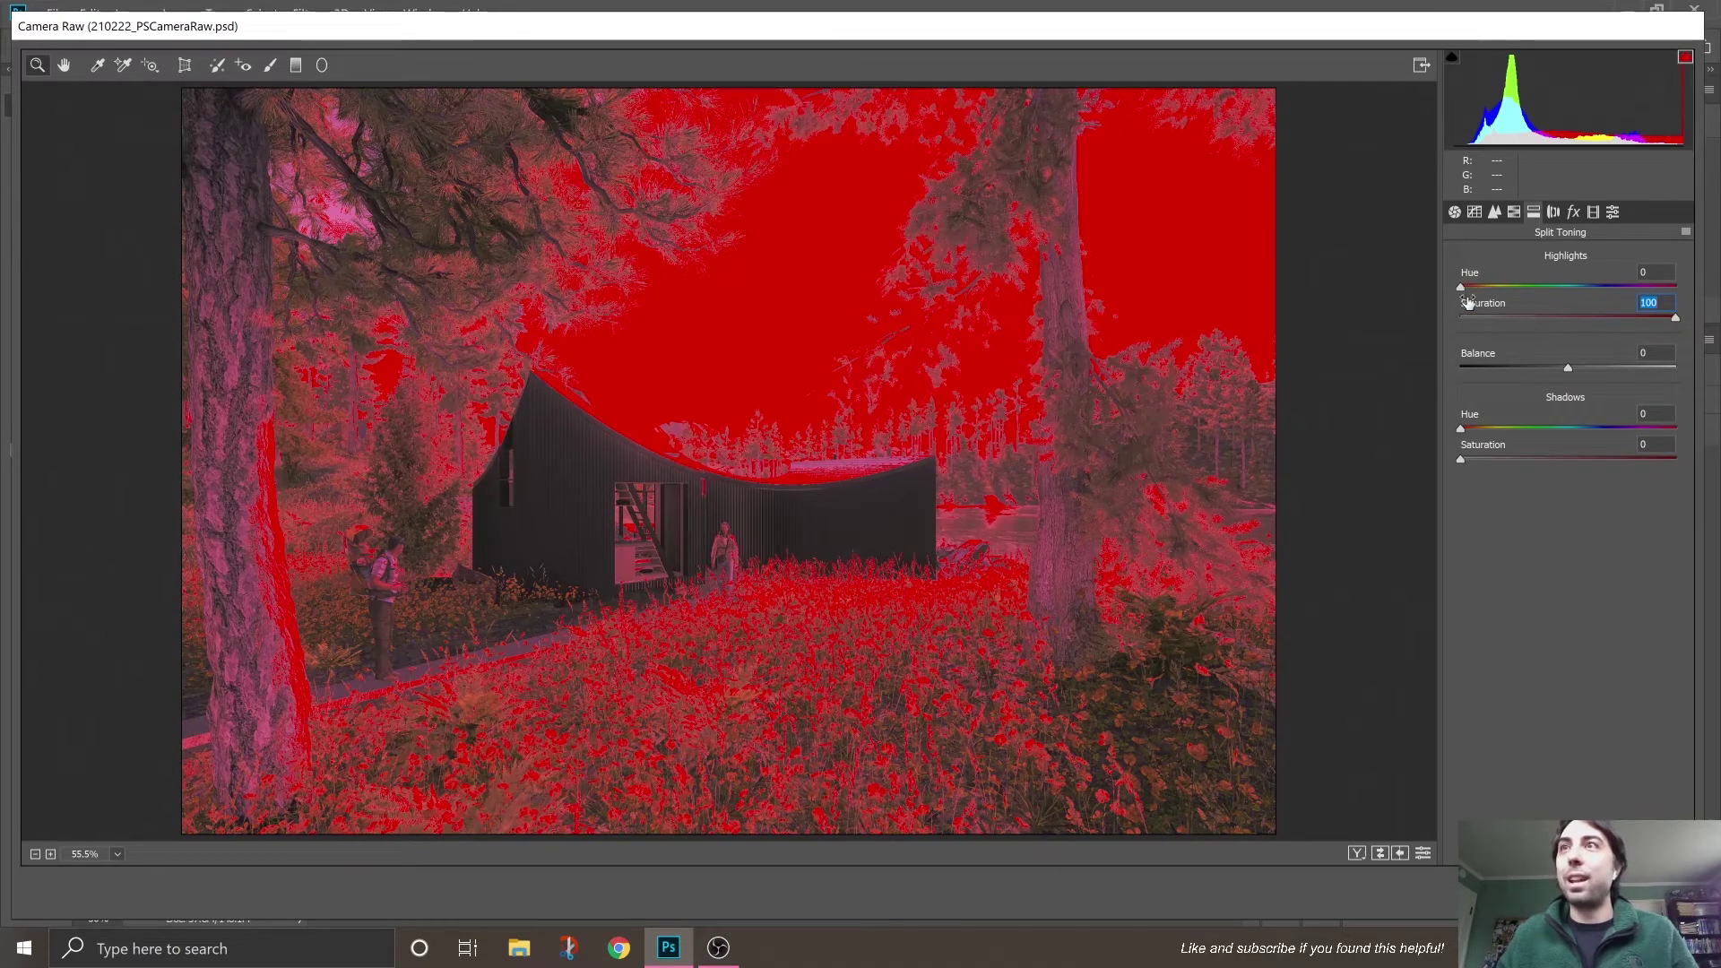
pyautogui.click(1461, 290)
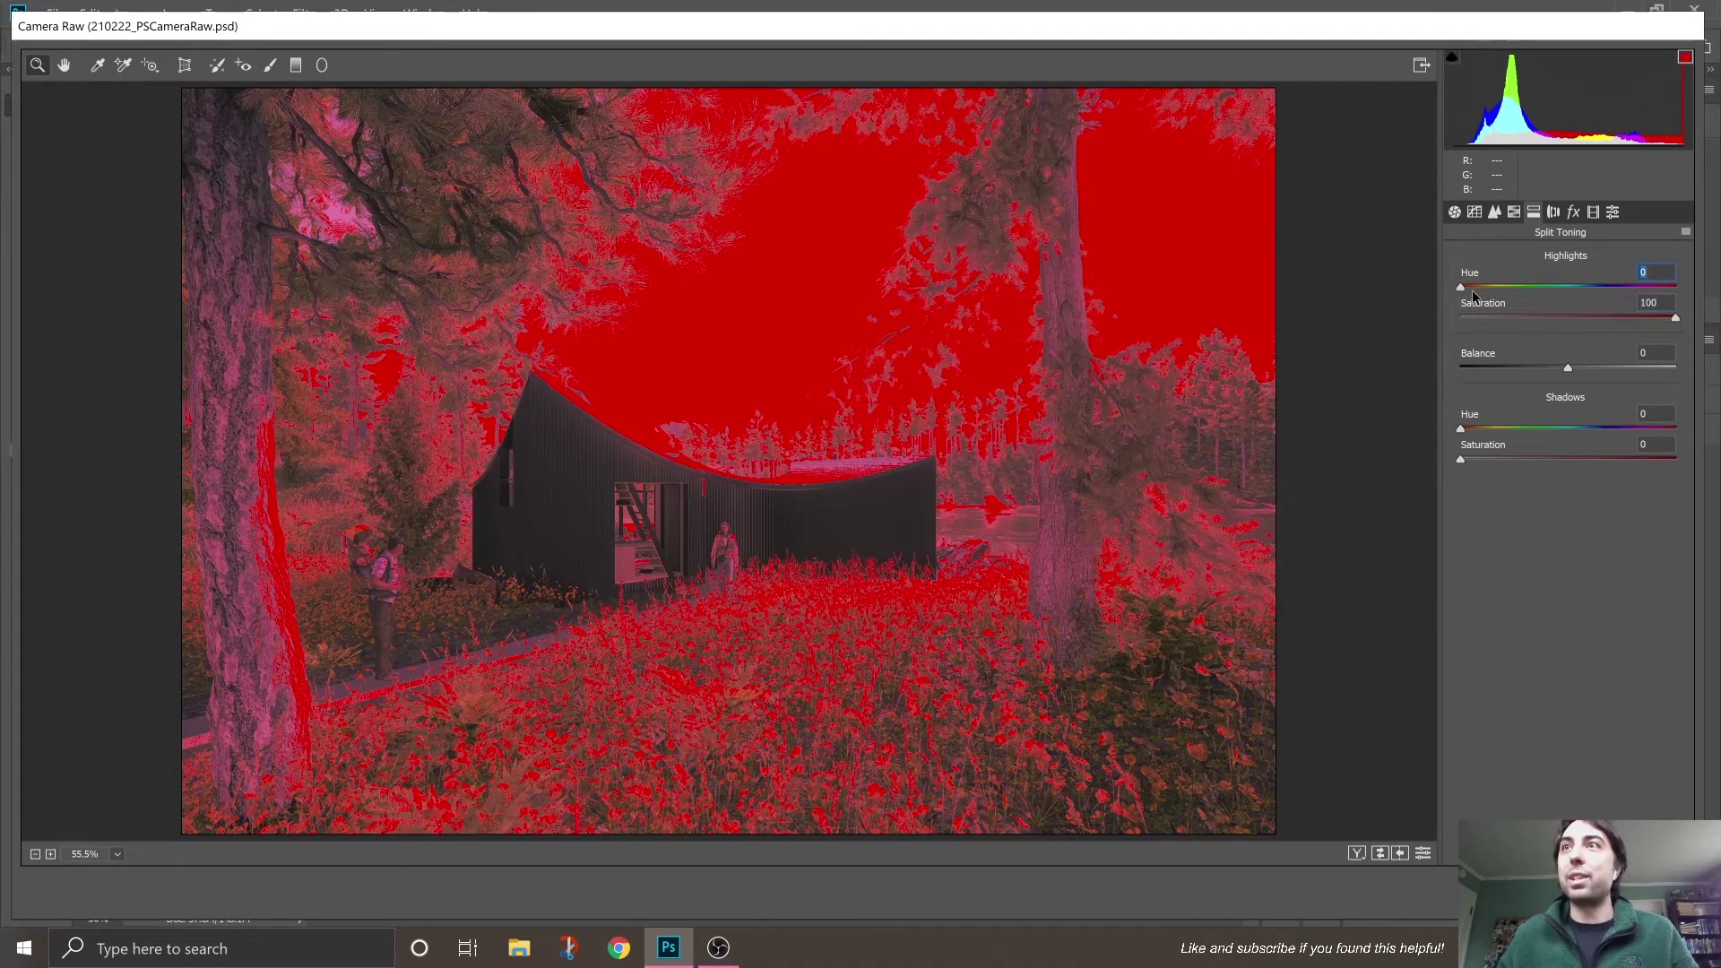
pyautogui.moveTo(1471, 288); pyautogui.dragTo(1533, 288)
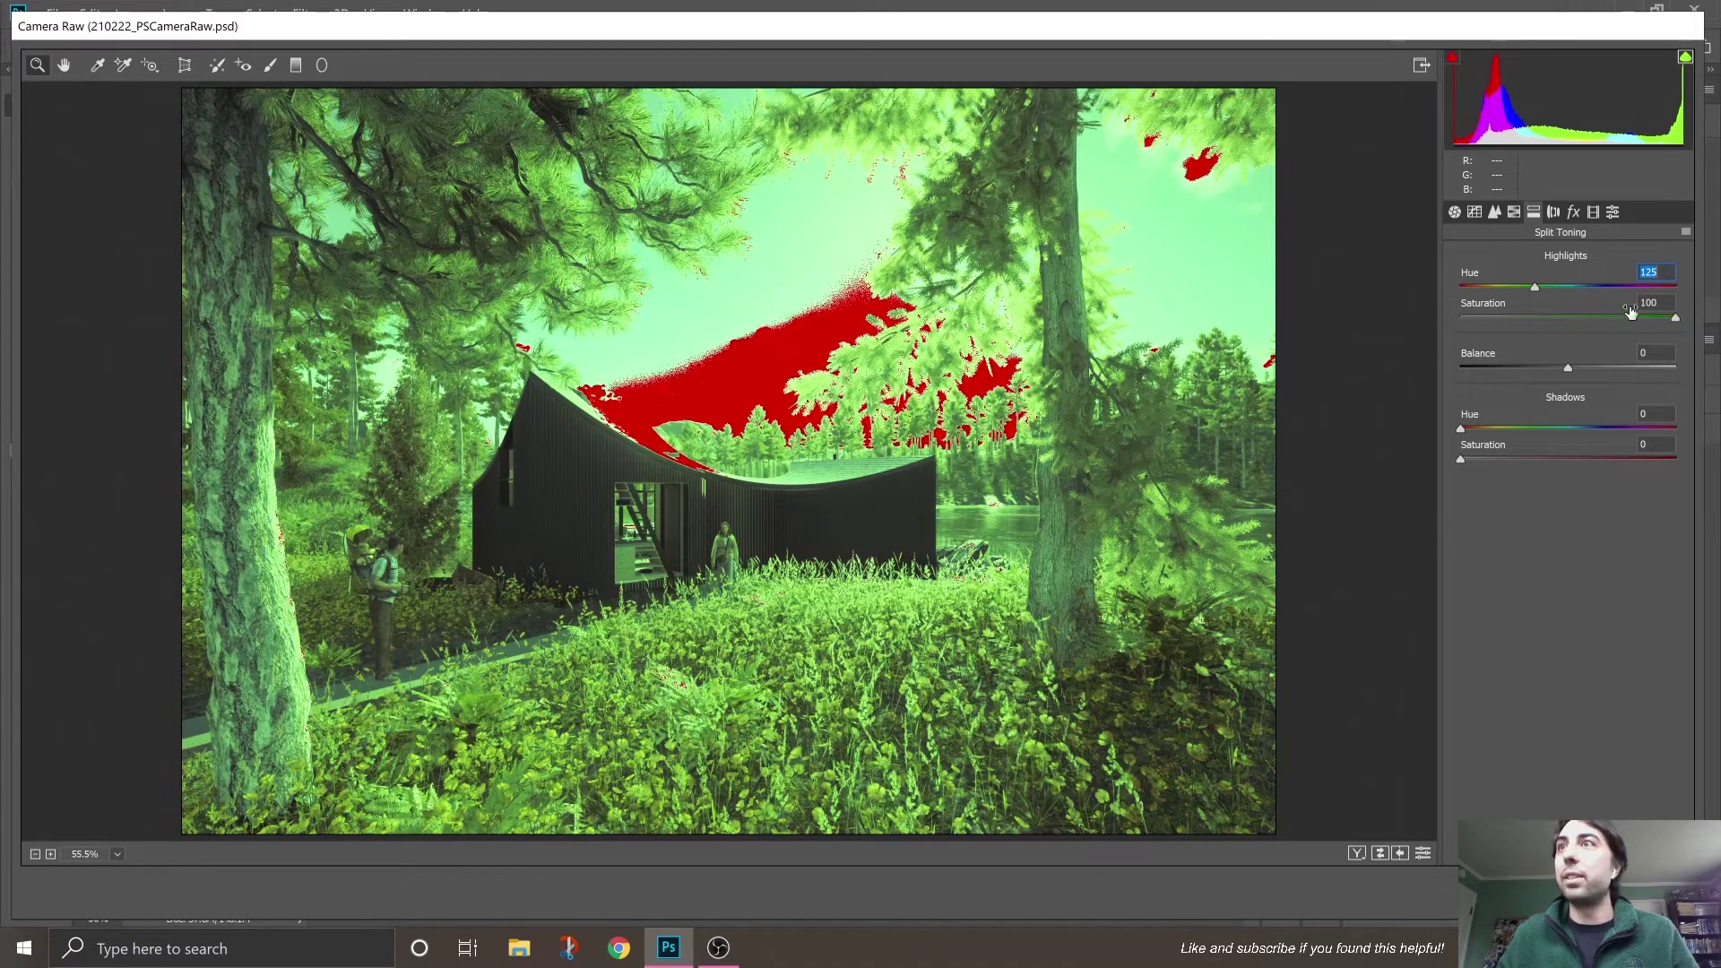
pyautogui.click(1676, 318)
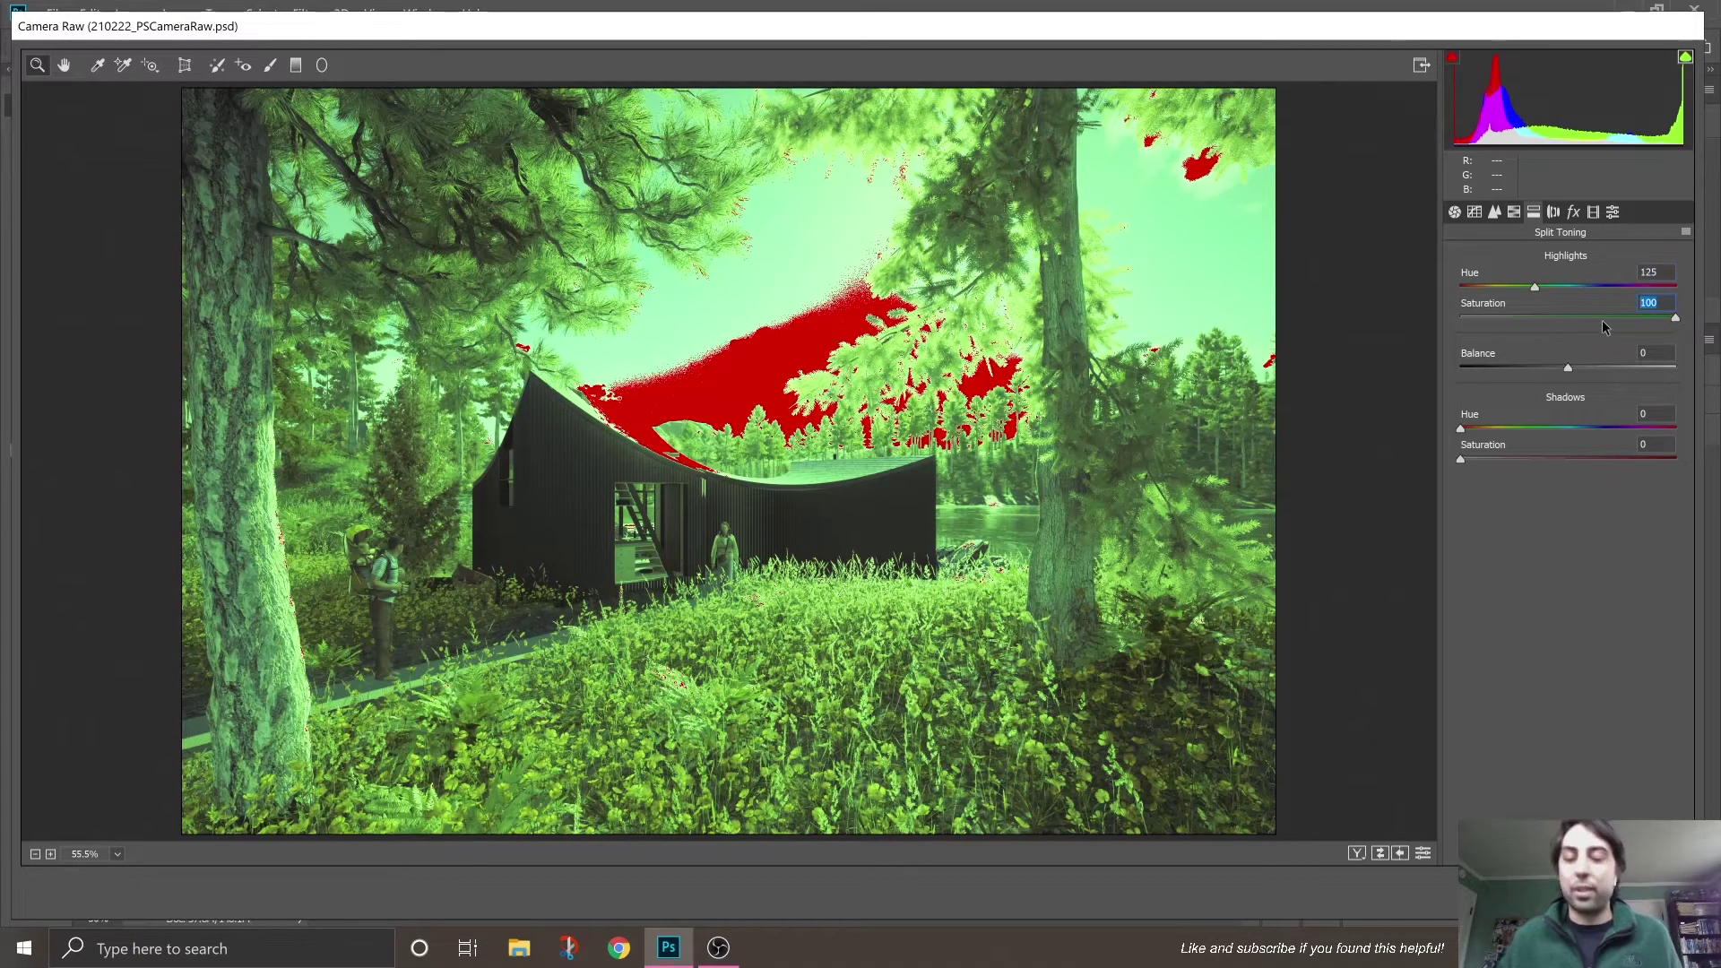
# Step: Tint highlights warm at hue 23, saturation 12, and shadows blue at hue 236, saturation 15
pyautogui.write('4')
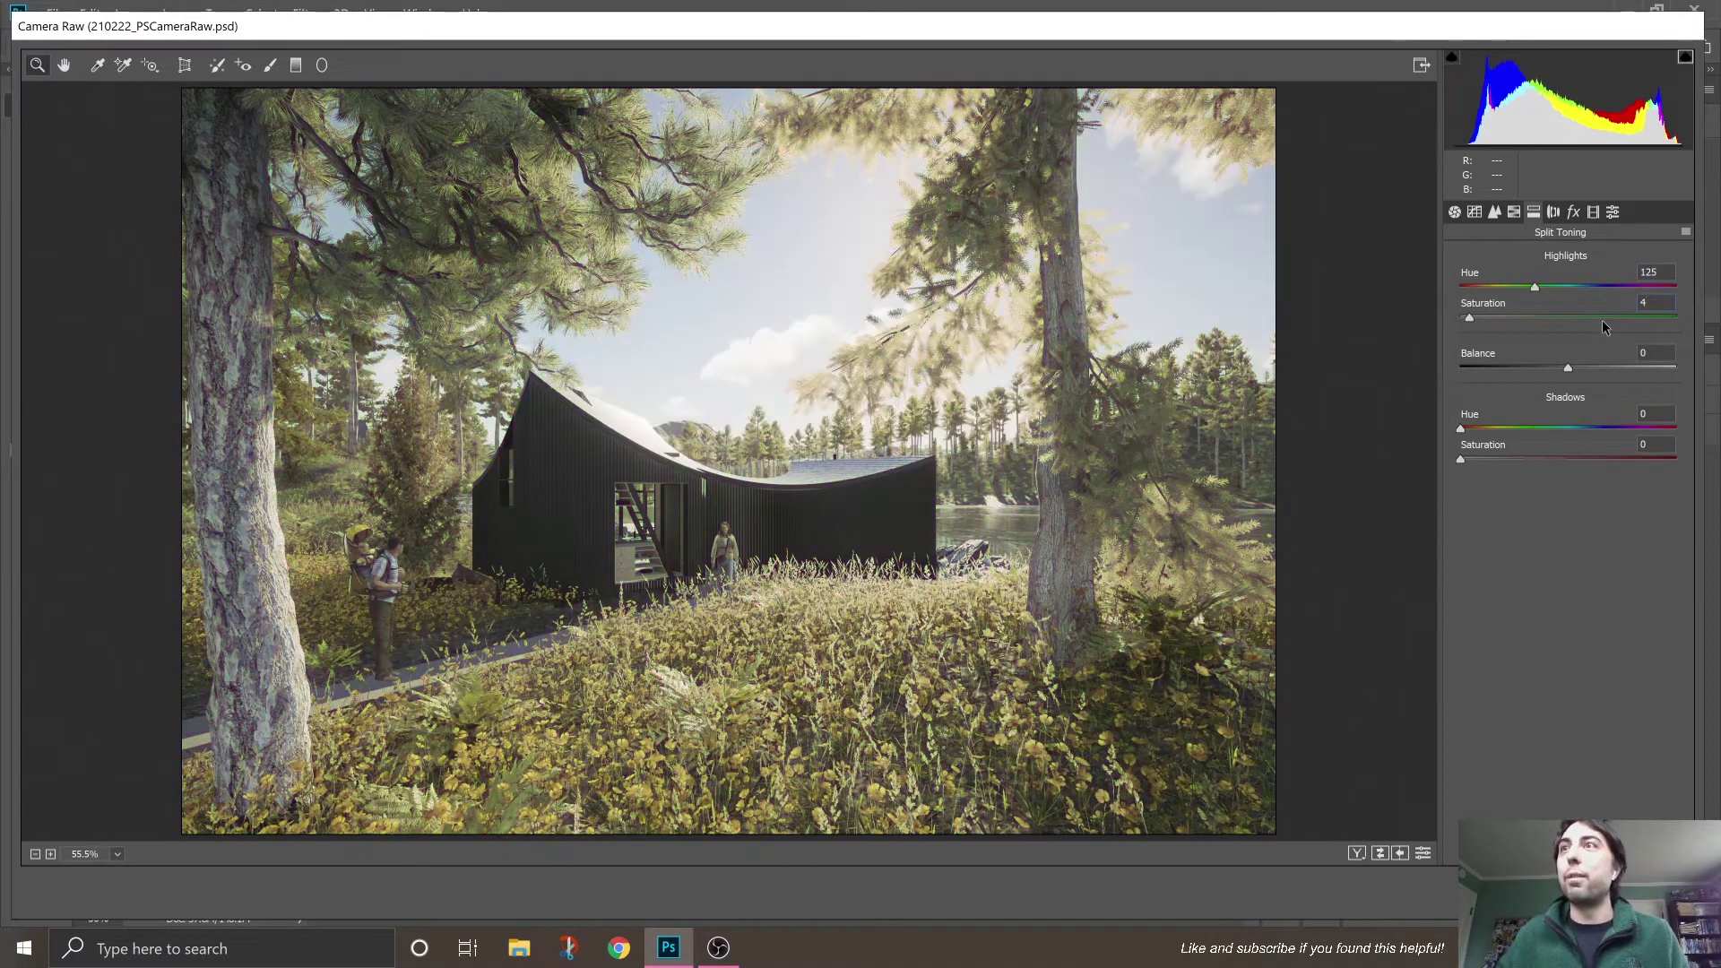
pyautogui.moveTo(1535, 288); pyautogui.dragTo(1474, 289)
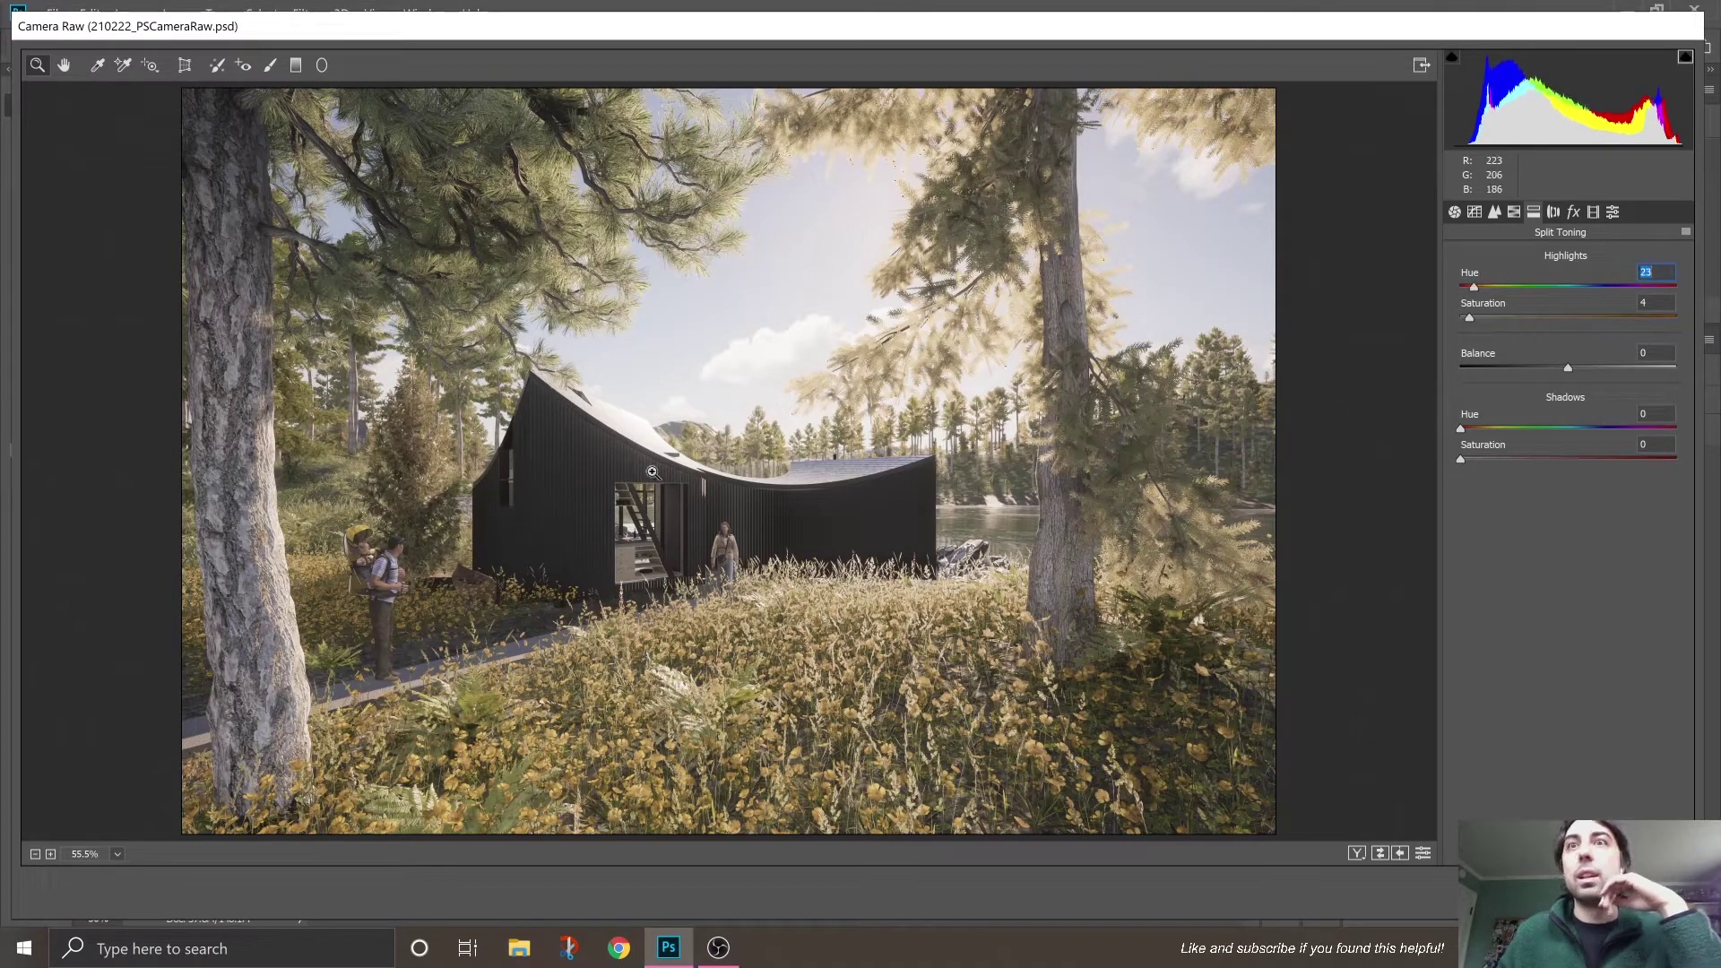
pyautogui.click(1470, 319)
pyautogui.moveTo(1471, 324); pyautogui.dragTo(1490, 322)
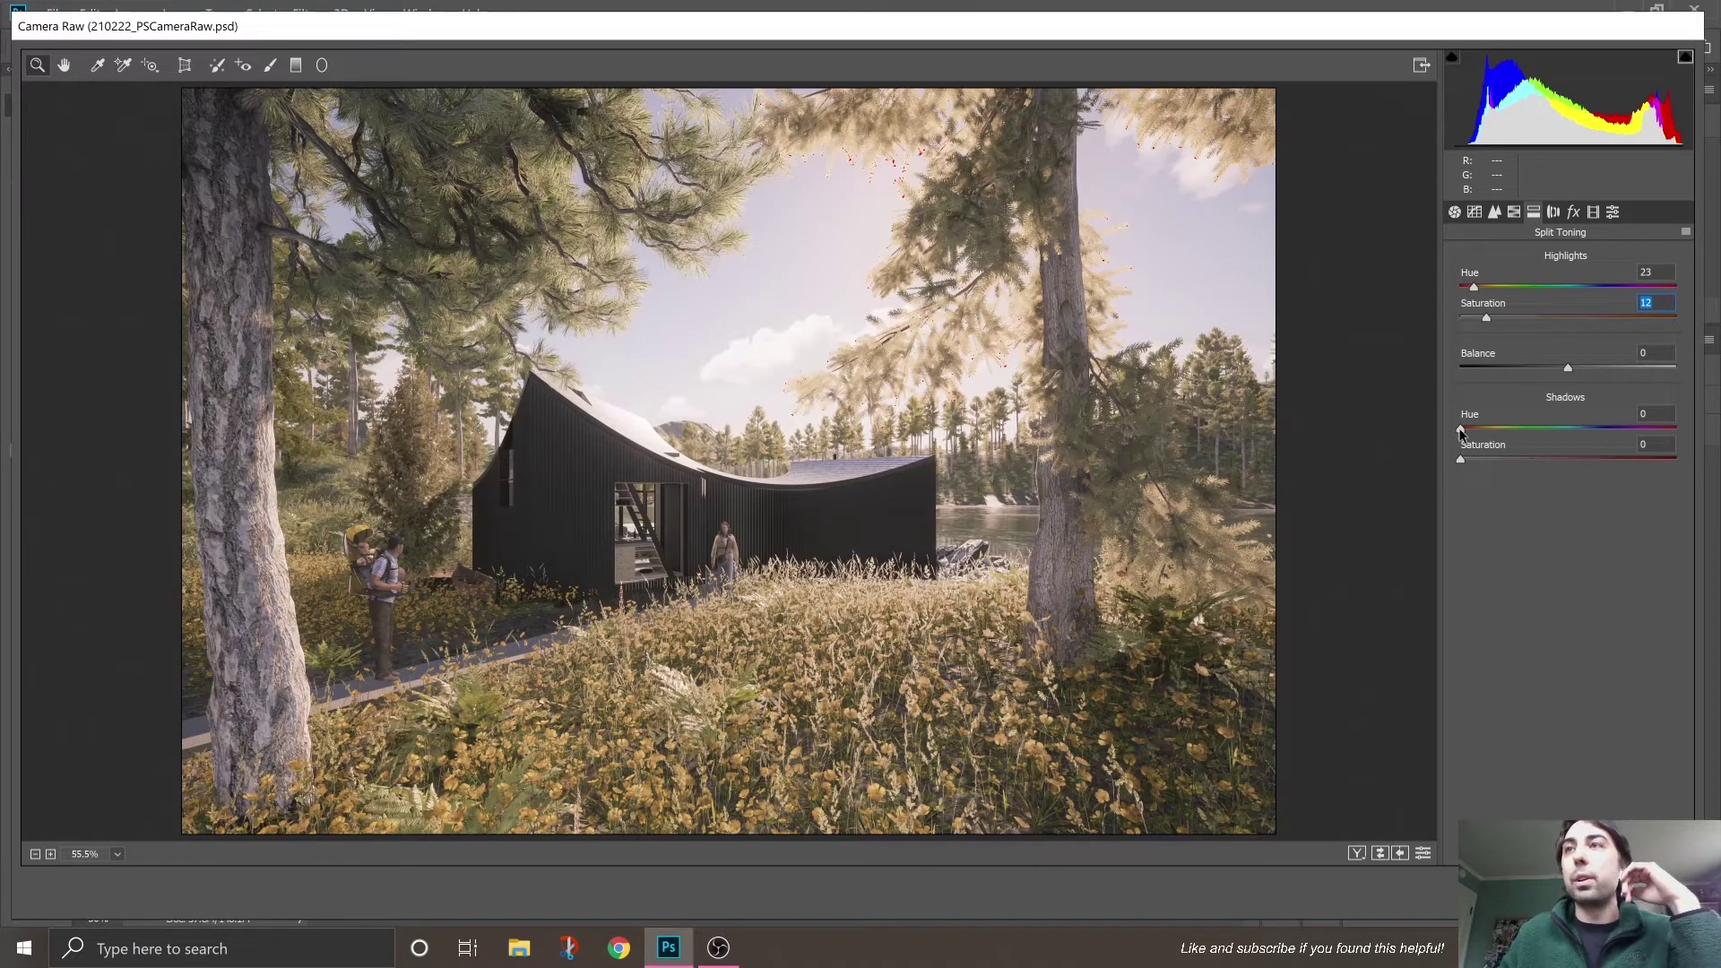
pyautogui.moveTo(1468, 461); pyautogui.dragTo(1605, 428)
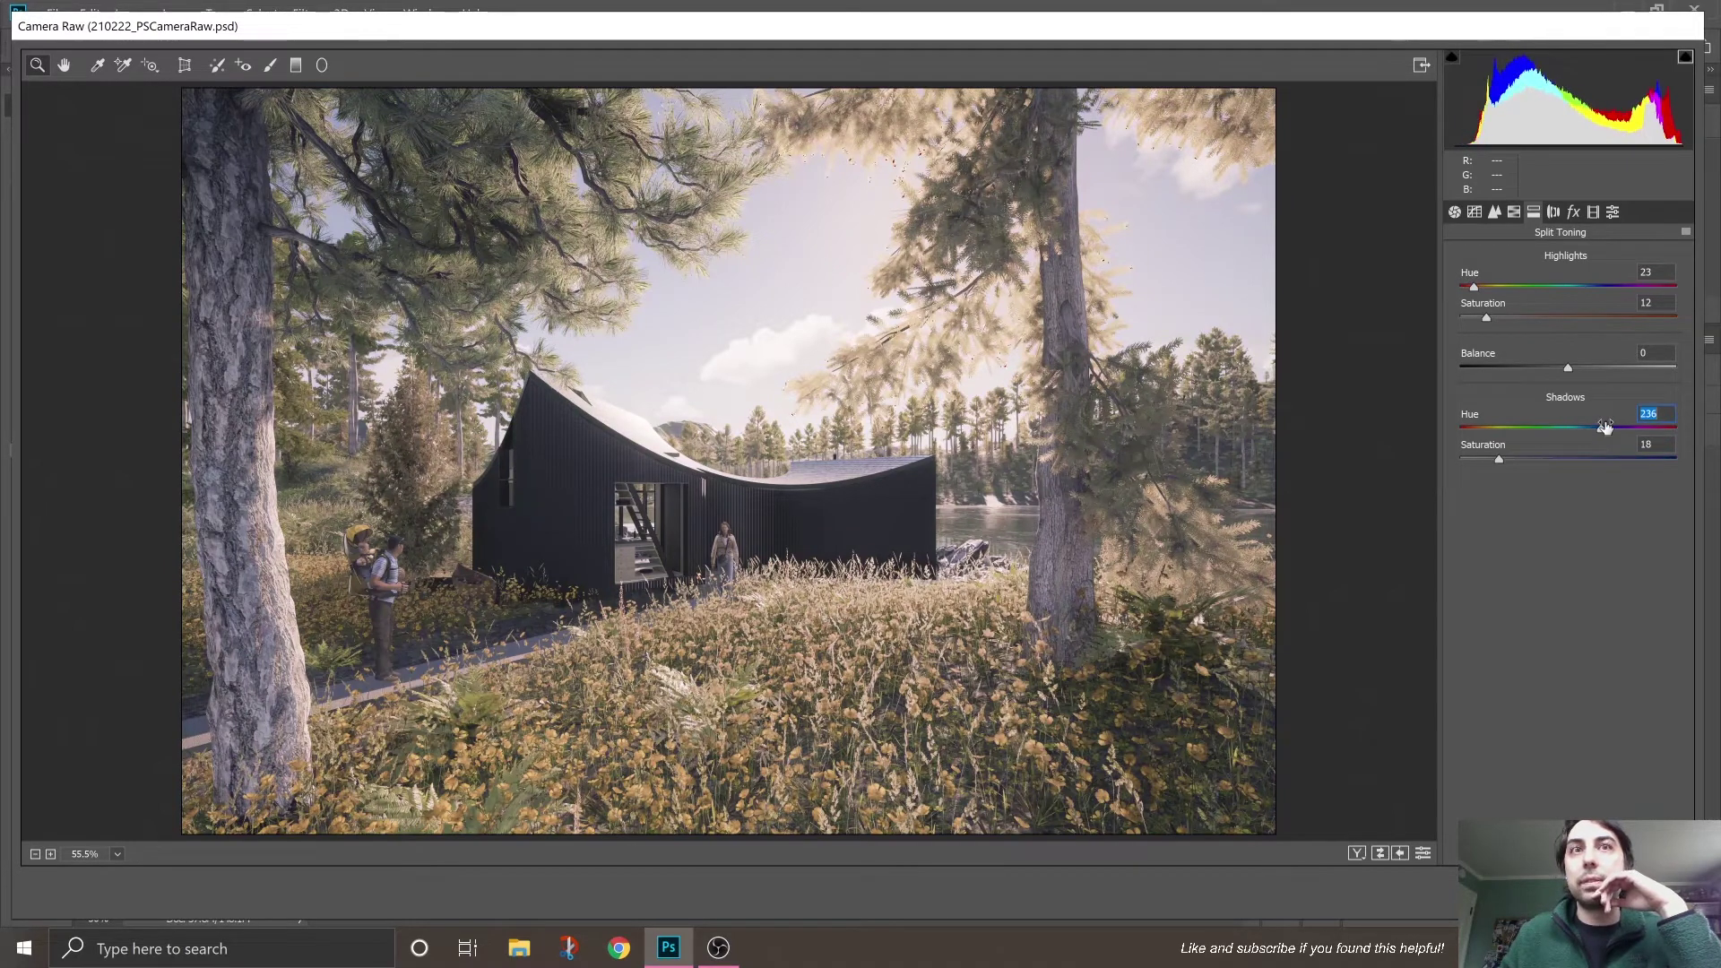
pyautogui.moveTo(1499, 458); pyautogui.dragTo(1485, 463)
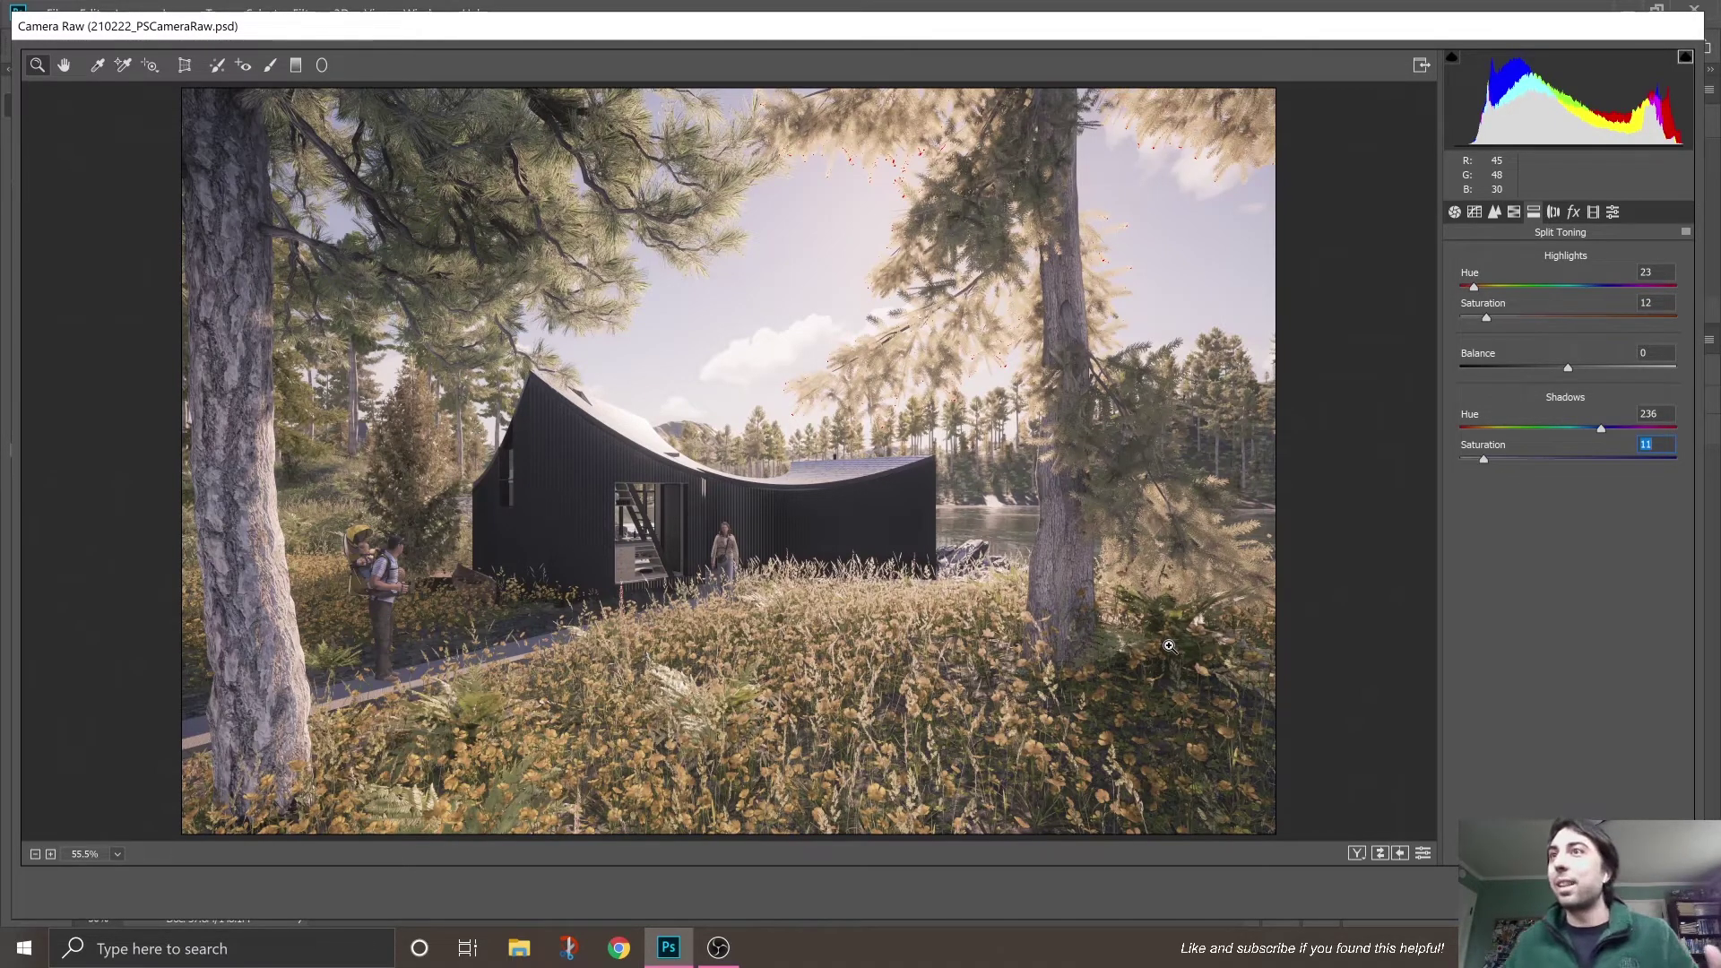
# Step: Check the Lens Corrections, Effects and Calibration panels, then try Distortion and reset it to 0
pyautogui.click(1556, 212)
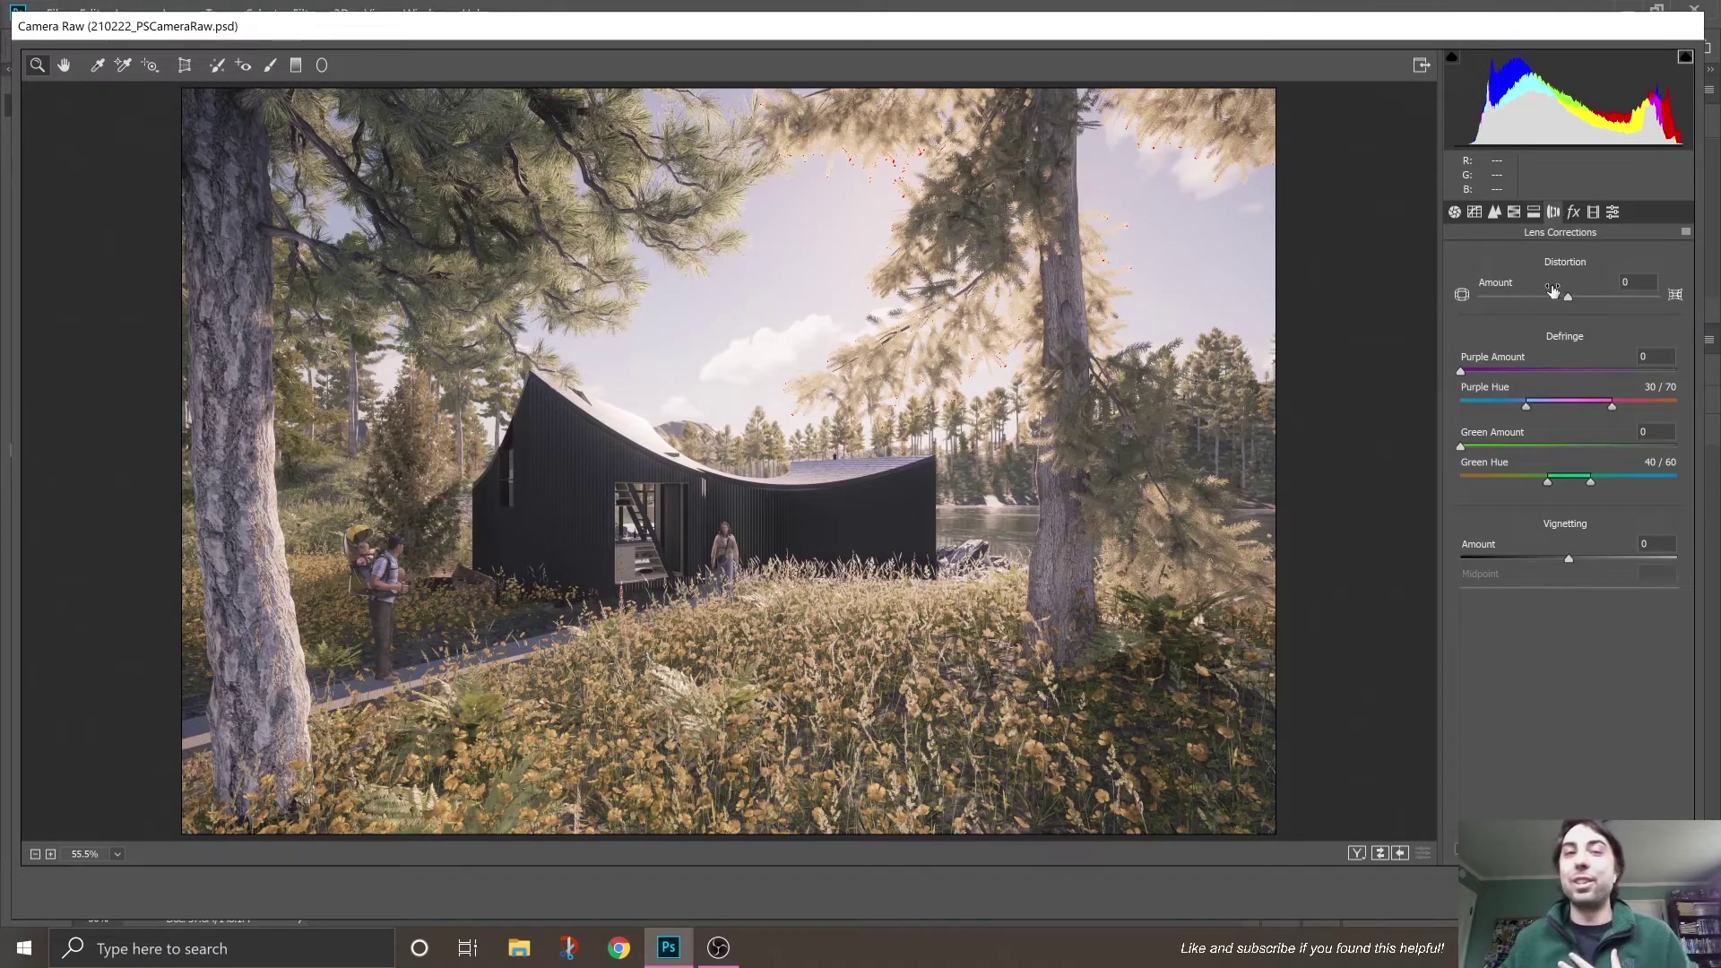
pyautogui.click(1573, 212)
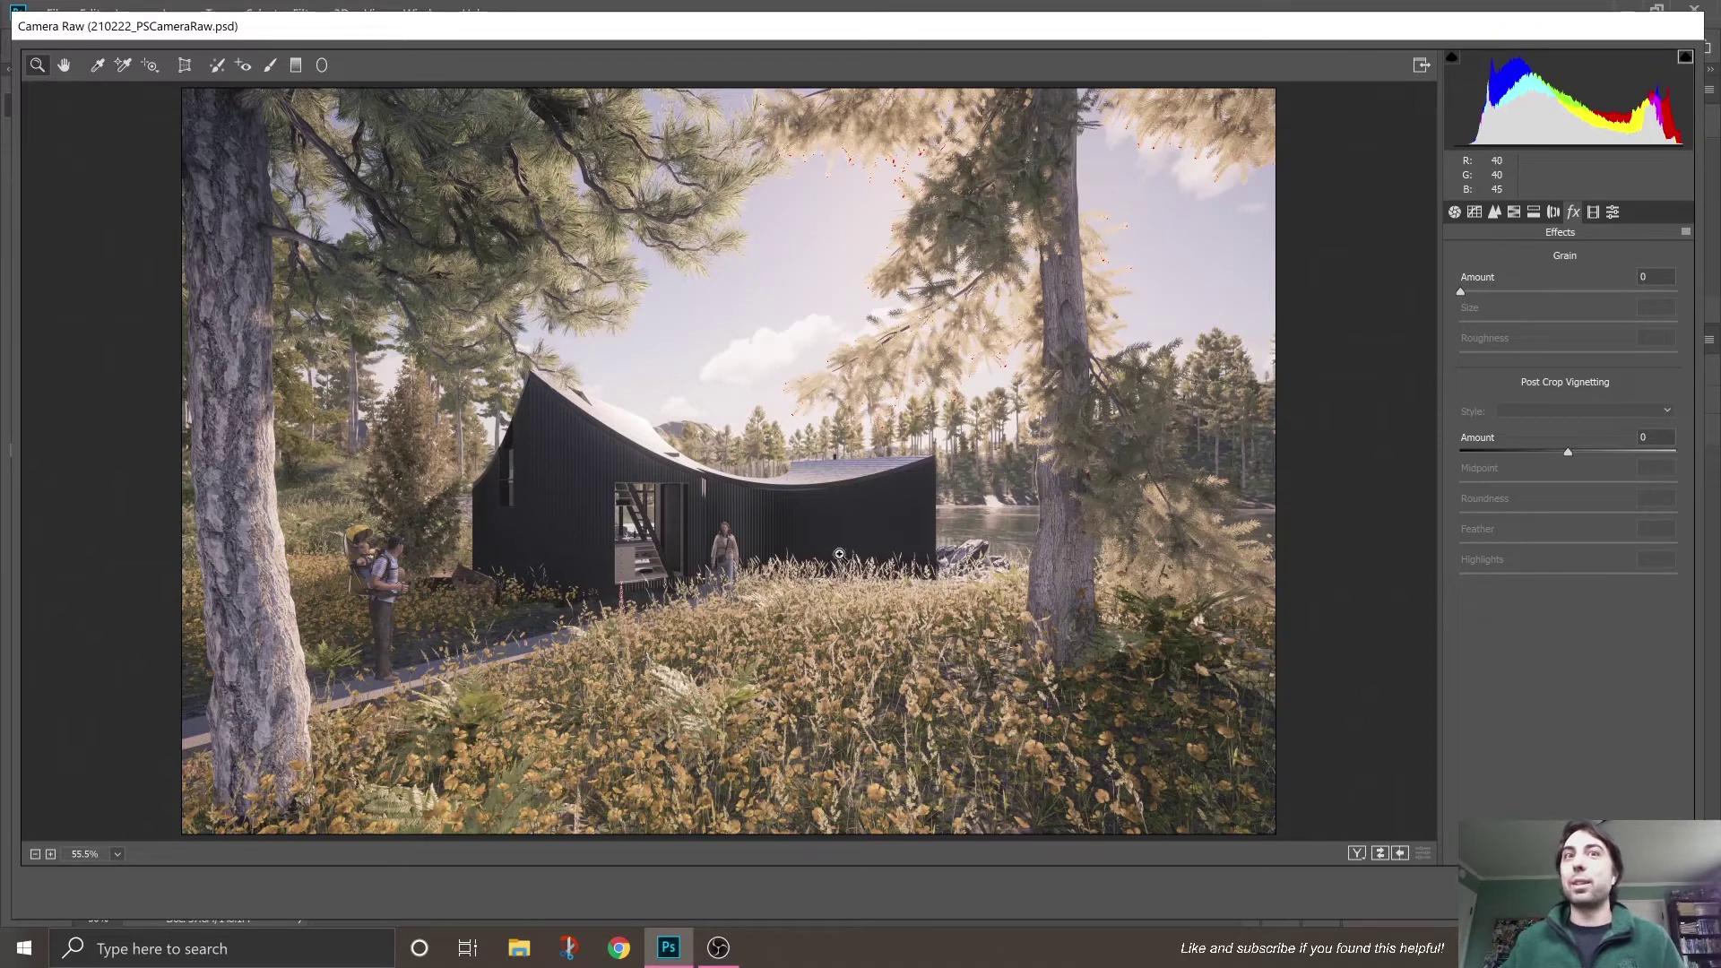
pyautogui.click(1593, 213)
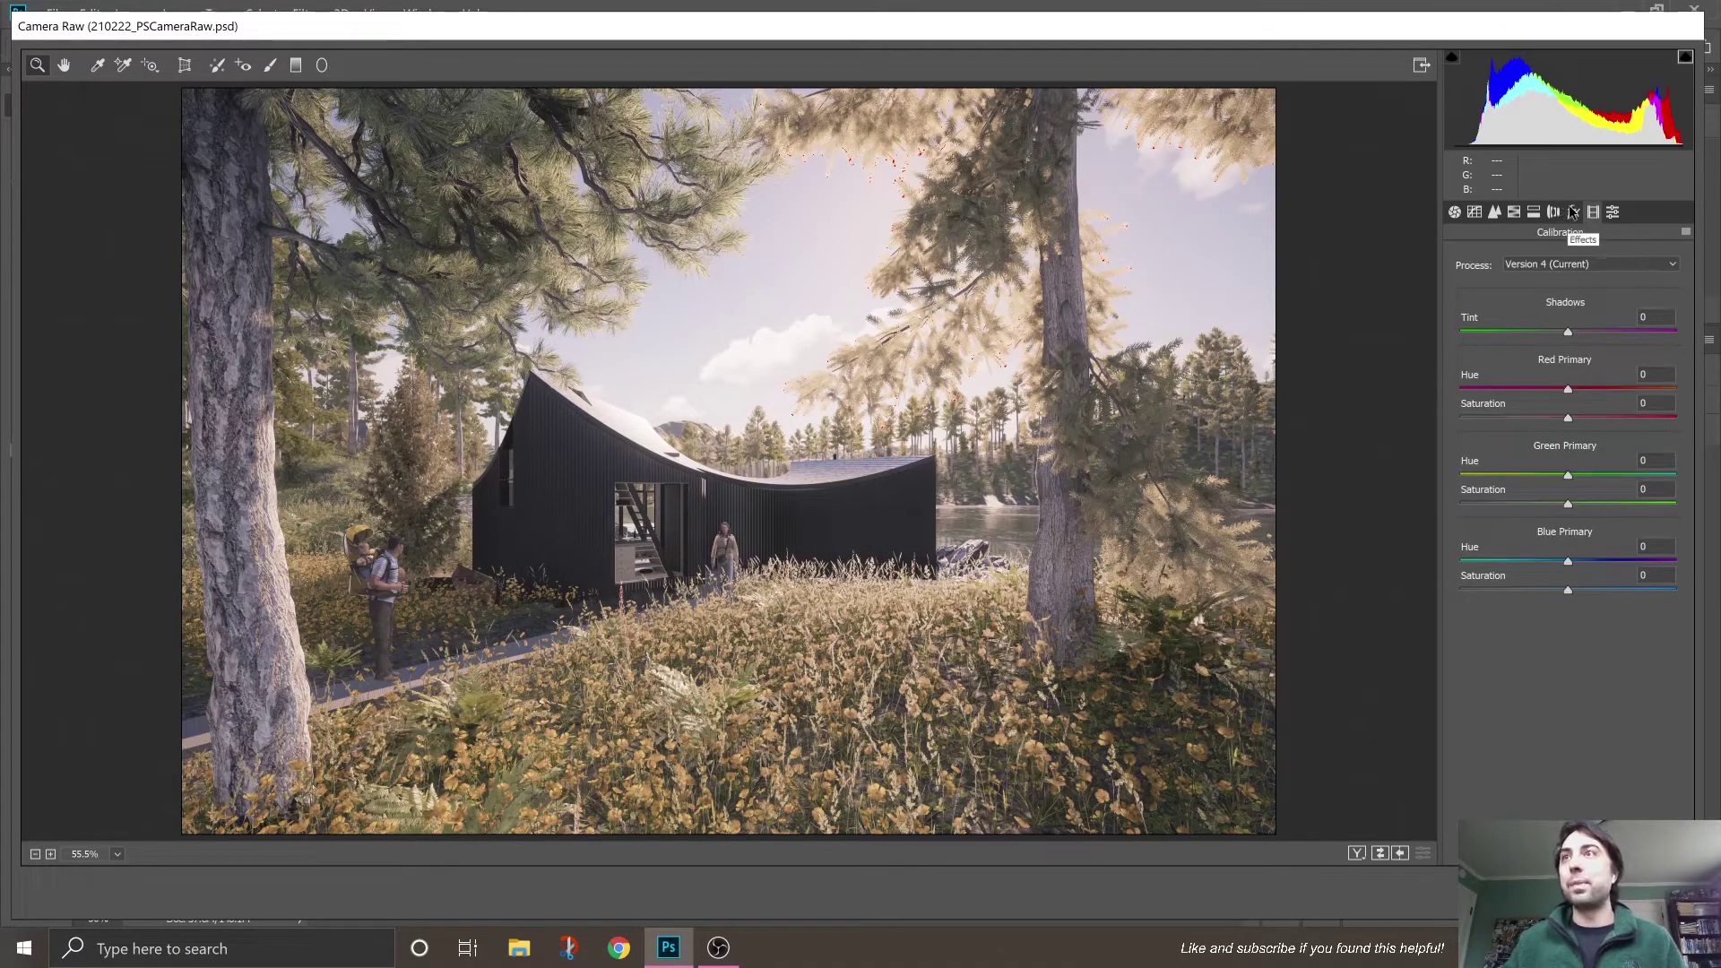
pyautogui.click(1556, 214)
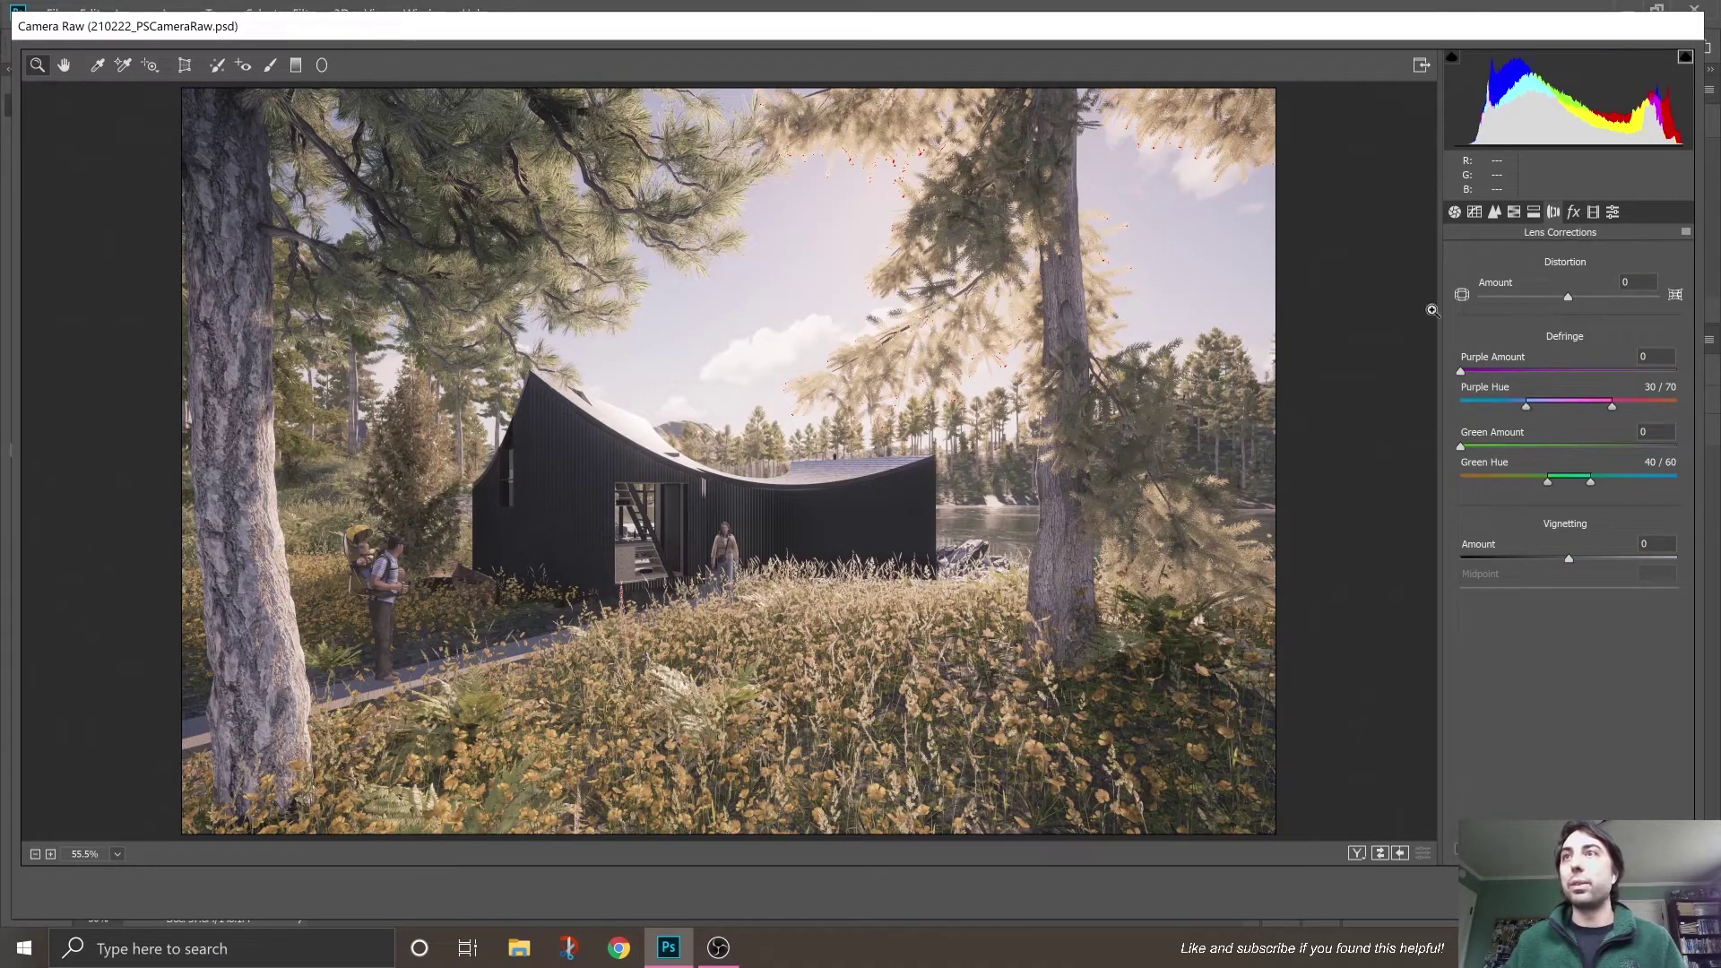
pyautogui.moveTo(1568, 302); pyautogui.dragTo(1614, 308)
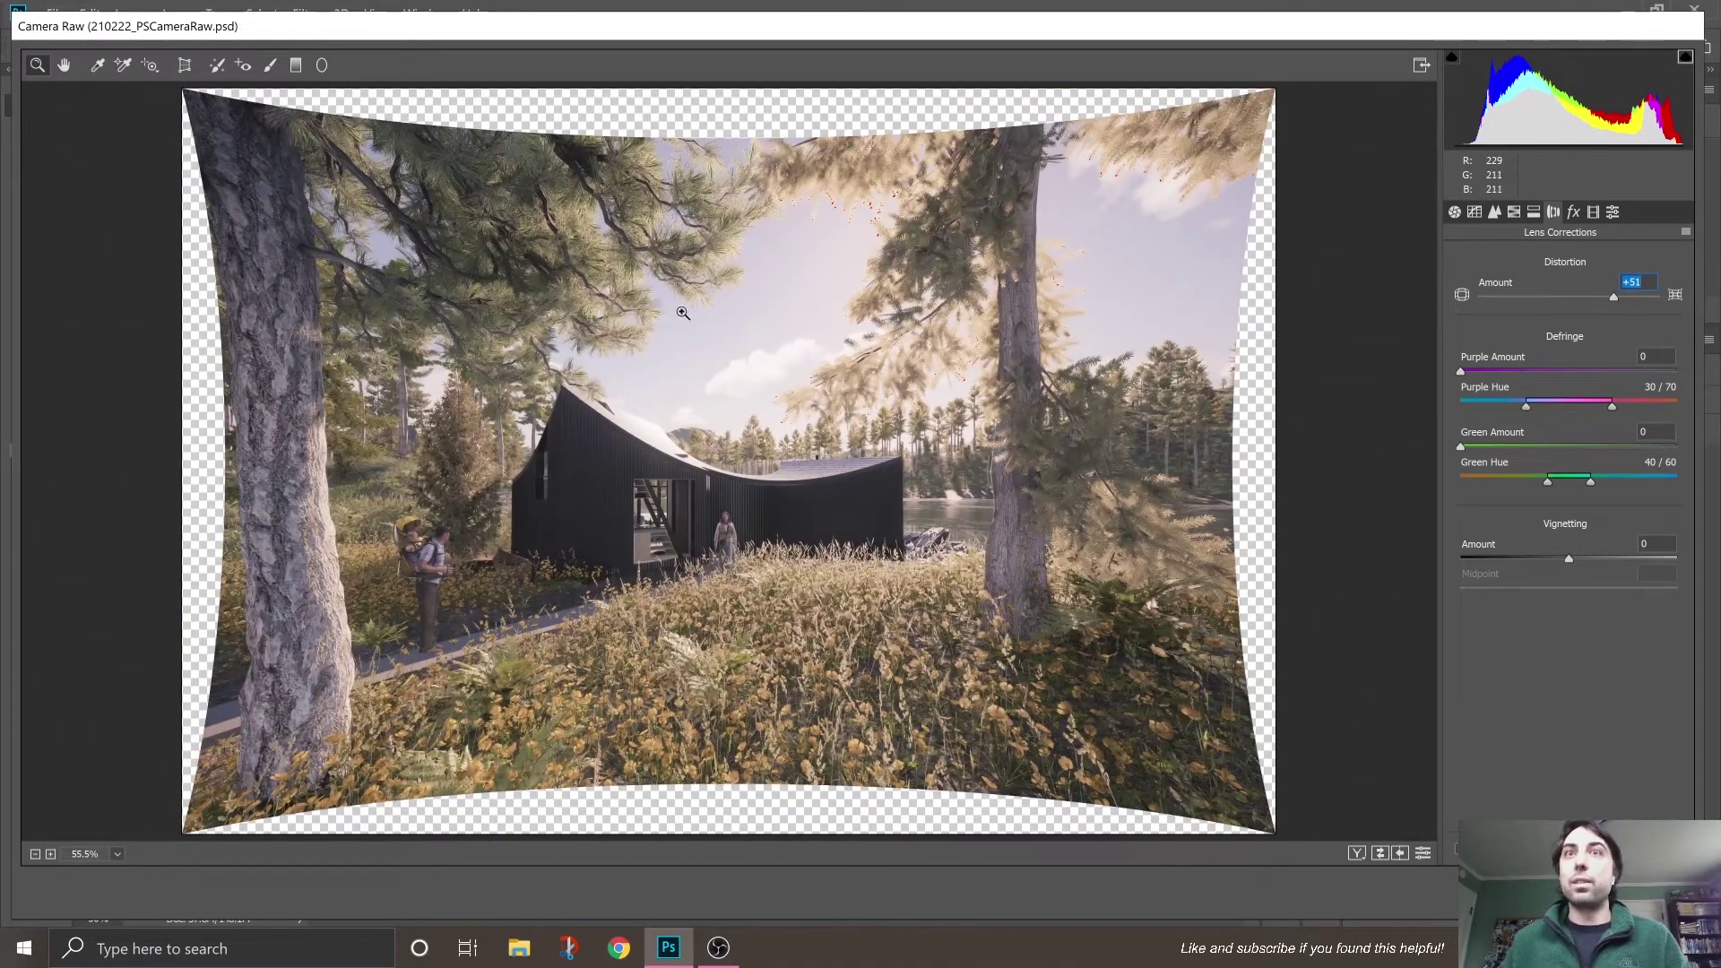
pyautogui.write('0')
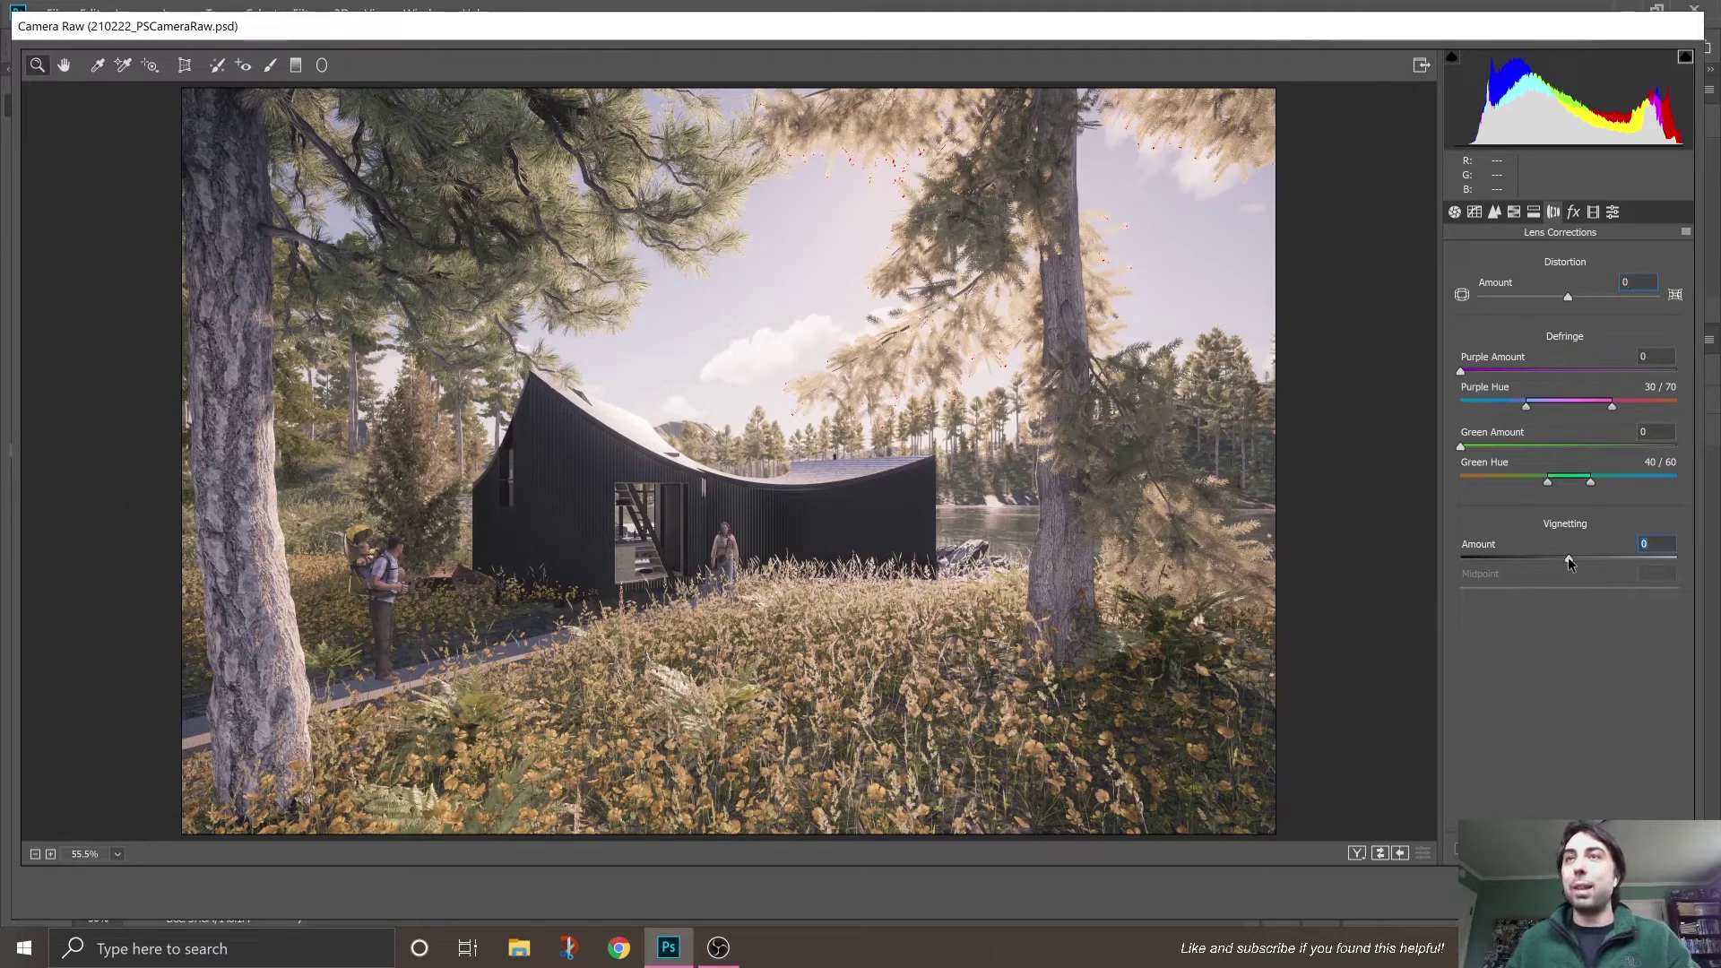
# Step: Add a subtle dark edge vignette at Amount -14 with Midpoint 50
pyautogui.moveTo(1569, 563); pyautogui.dragTo(1608, 568)
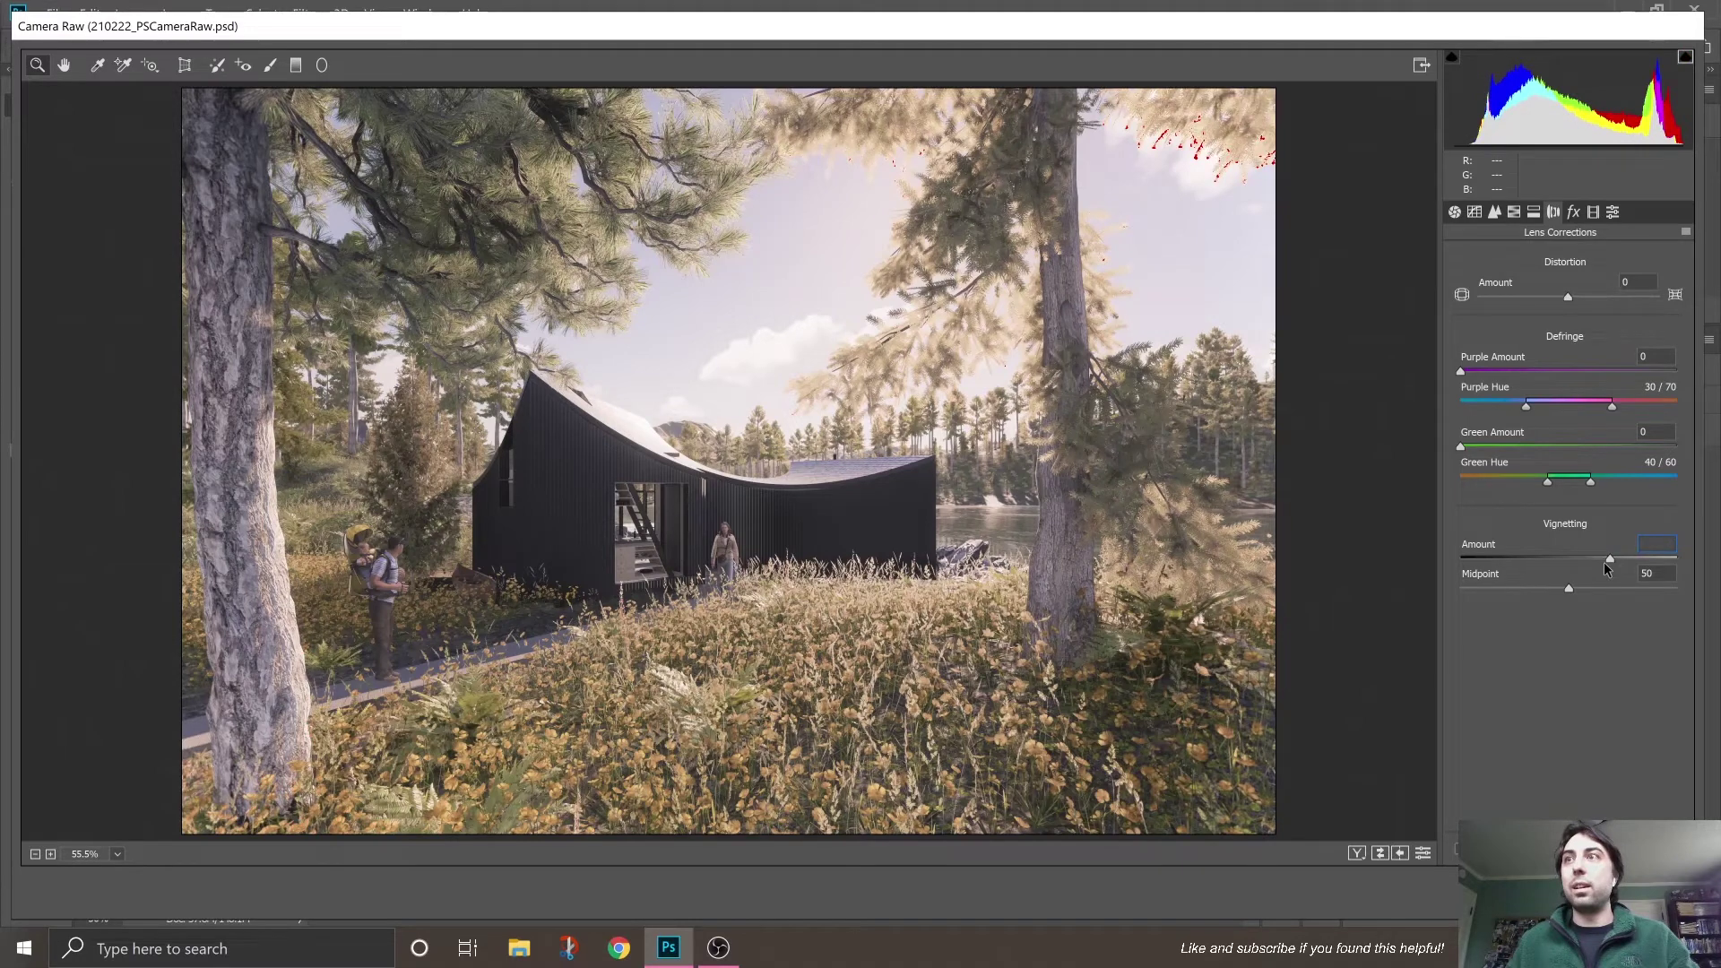
pyautogui.moveTo(1607, 569); pyautogui.dragTo(1576, 570)
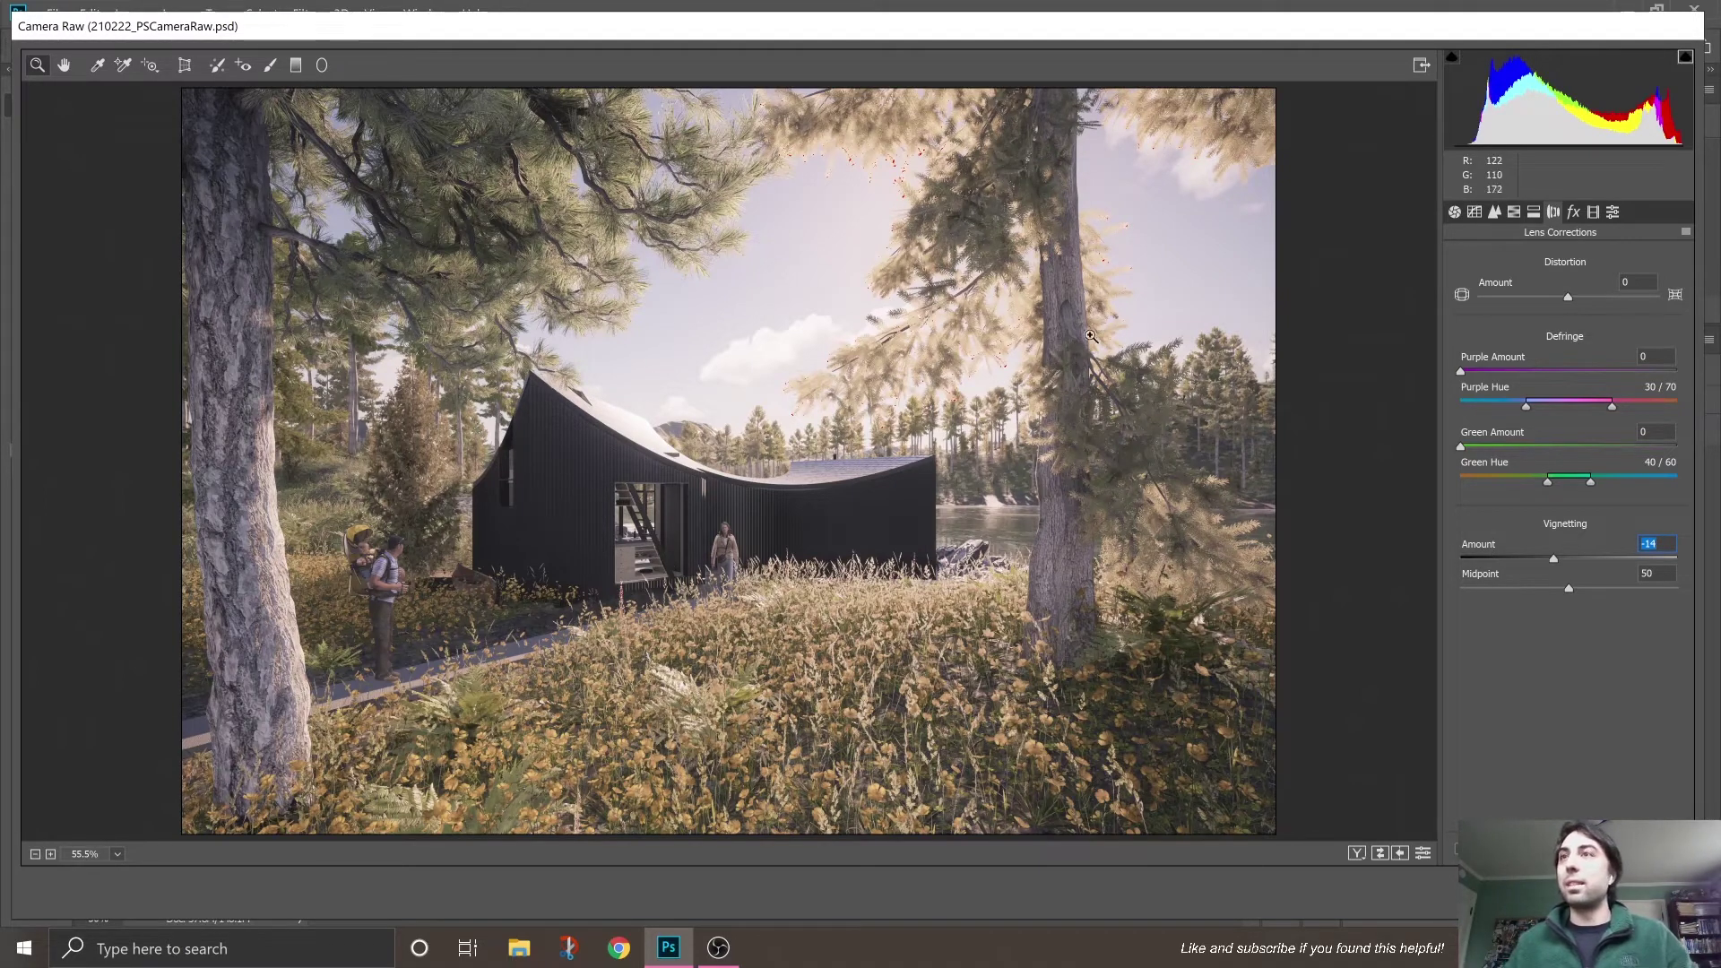
# Step: Look through the Effects, Calibration, Presets and HSL panels, ending on the Tone Curve's point curve
pyautogui.click(1573, 215)
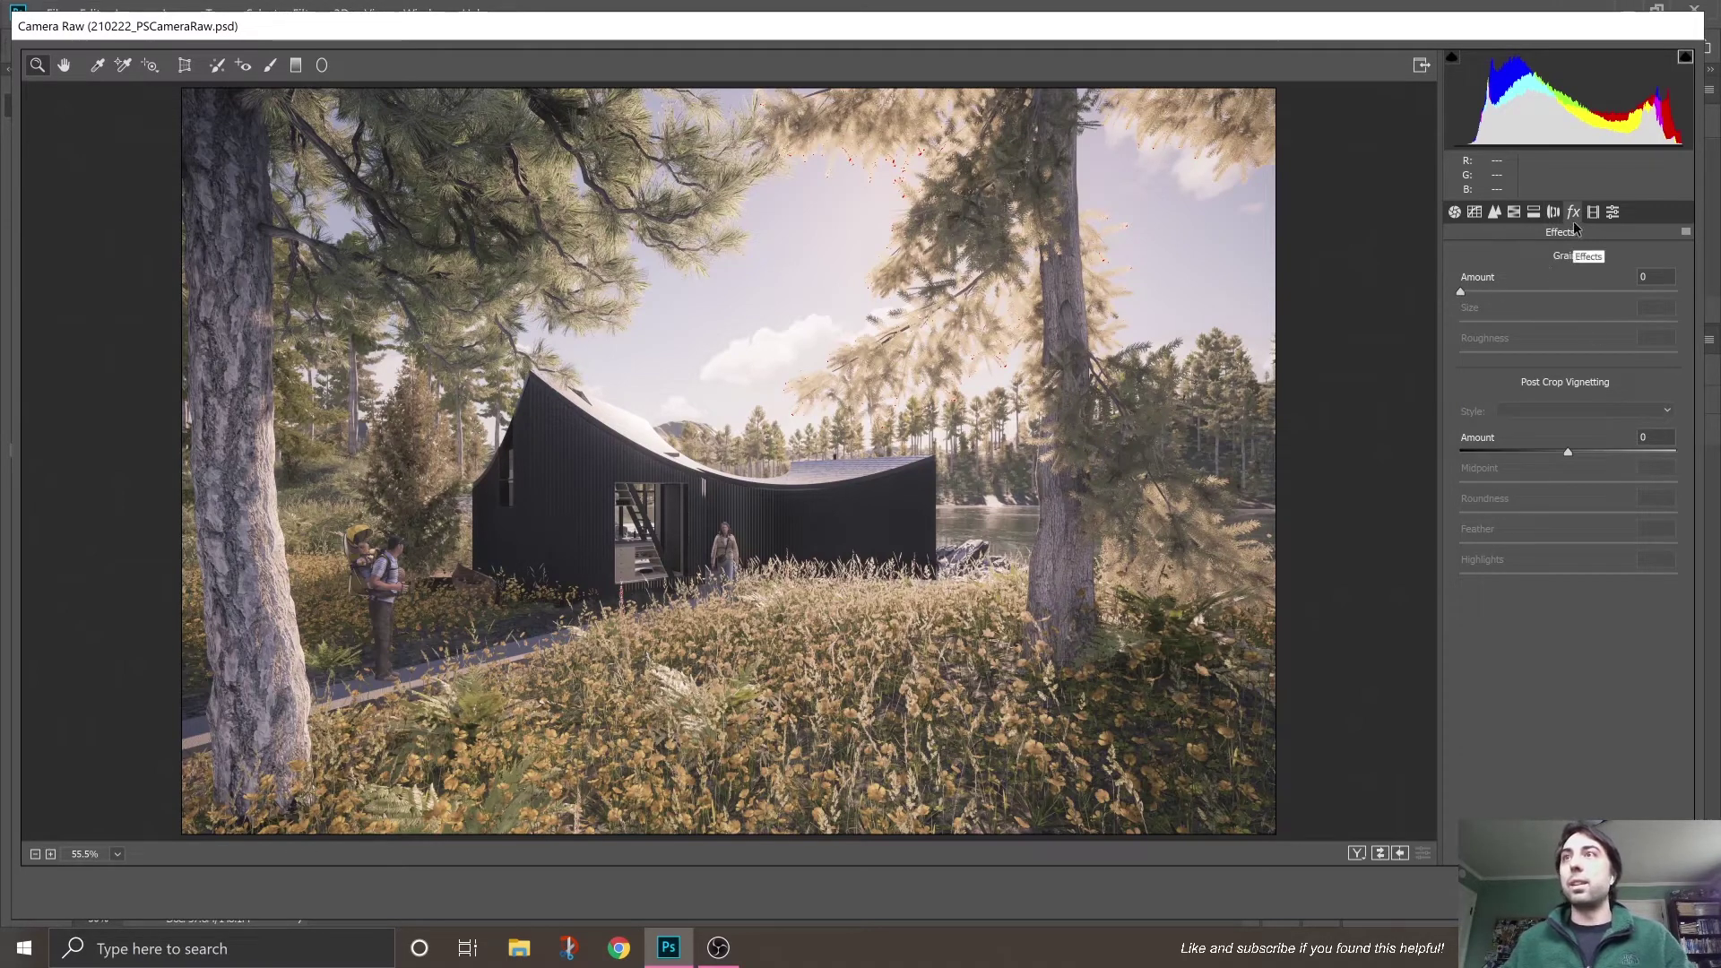
pyautogui.click(1595, 213)
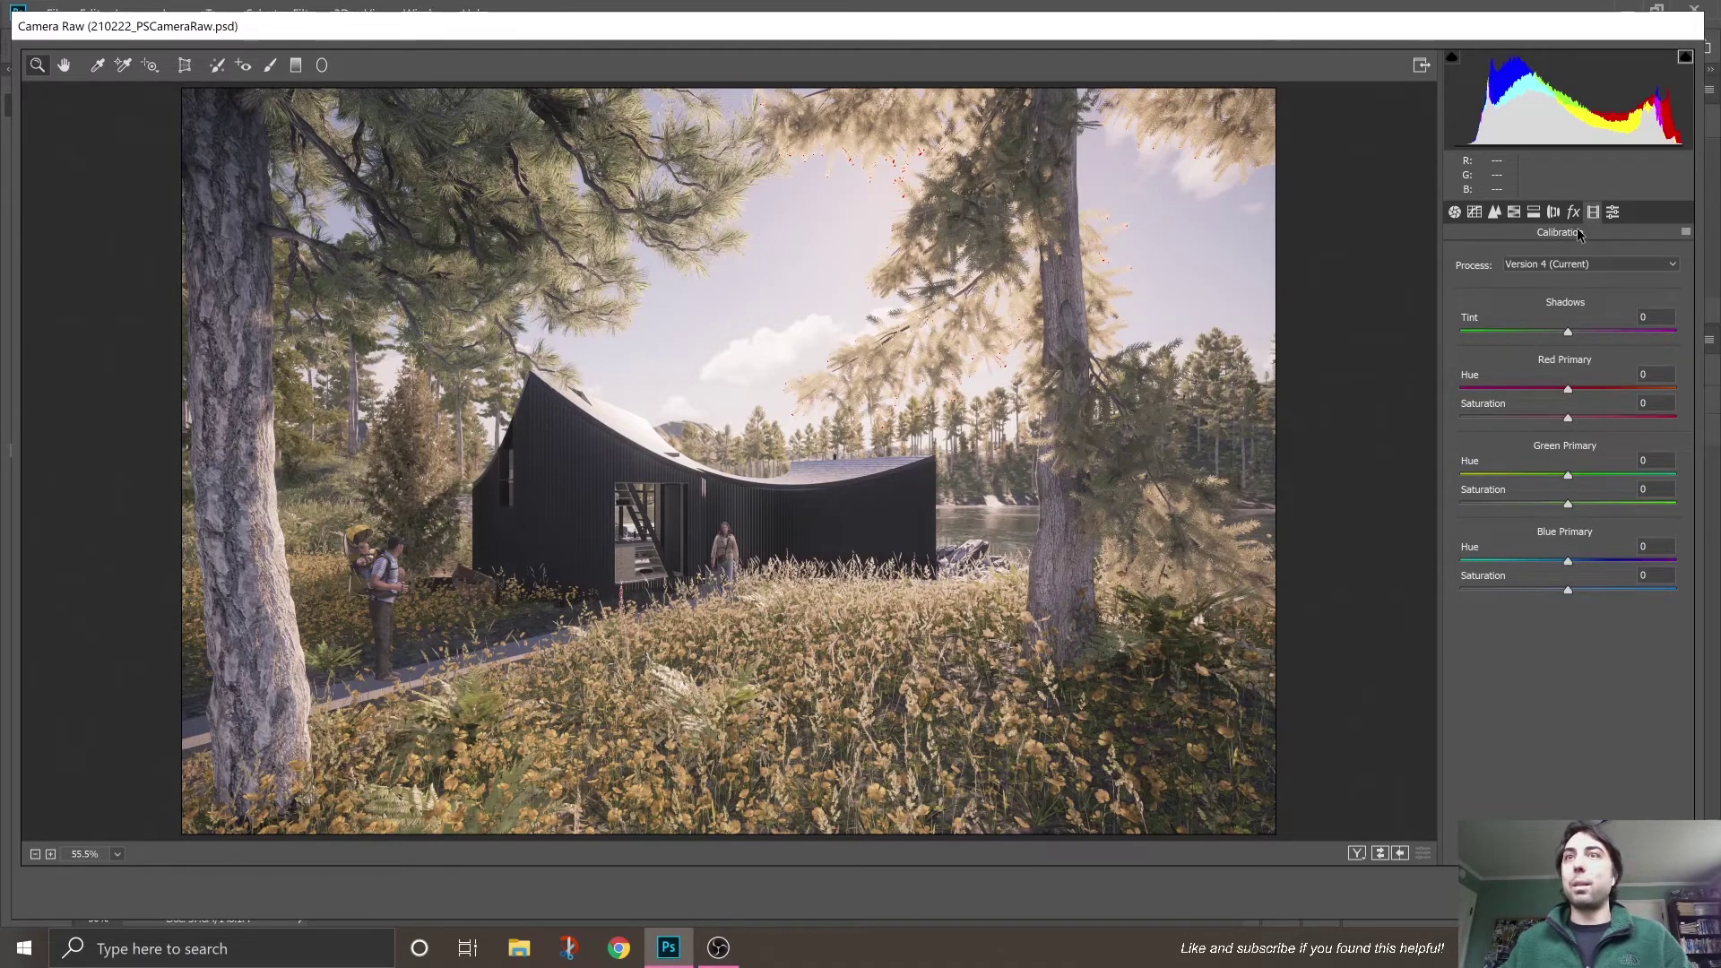
pyautogui.click(1612, 215)
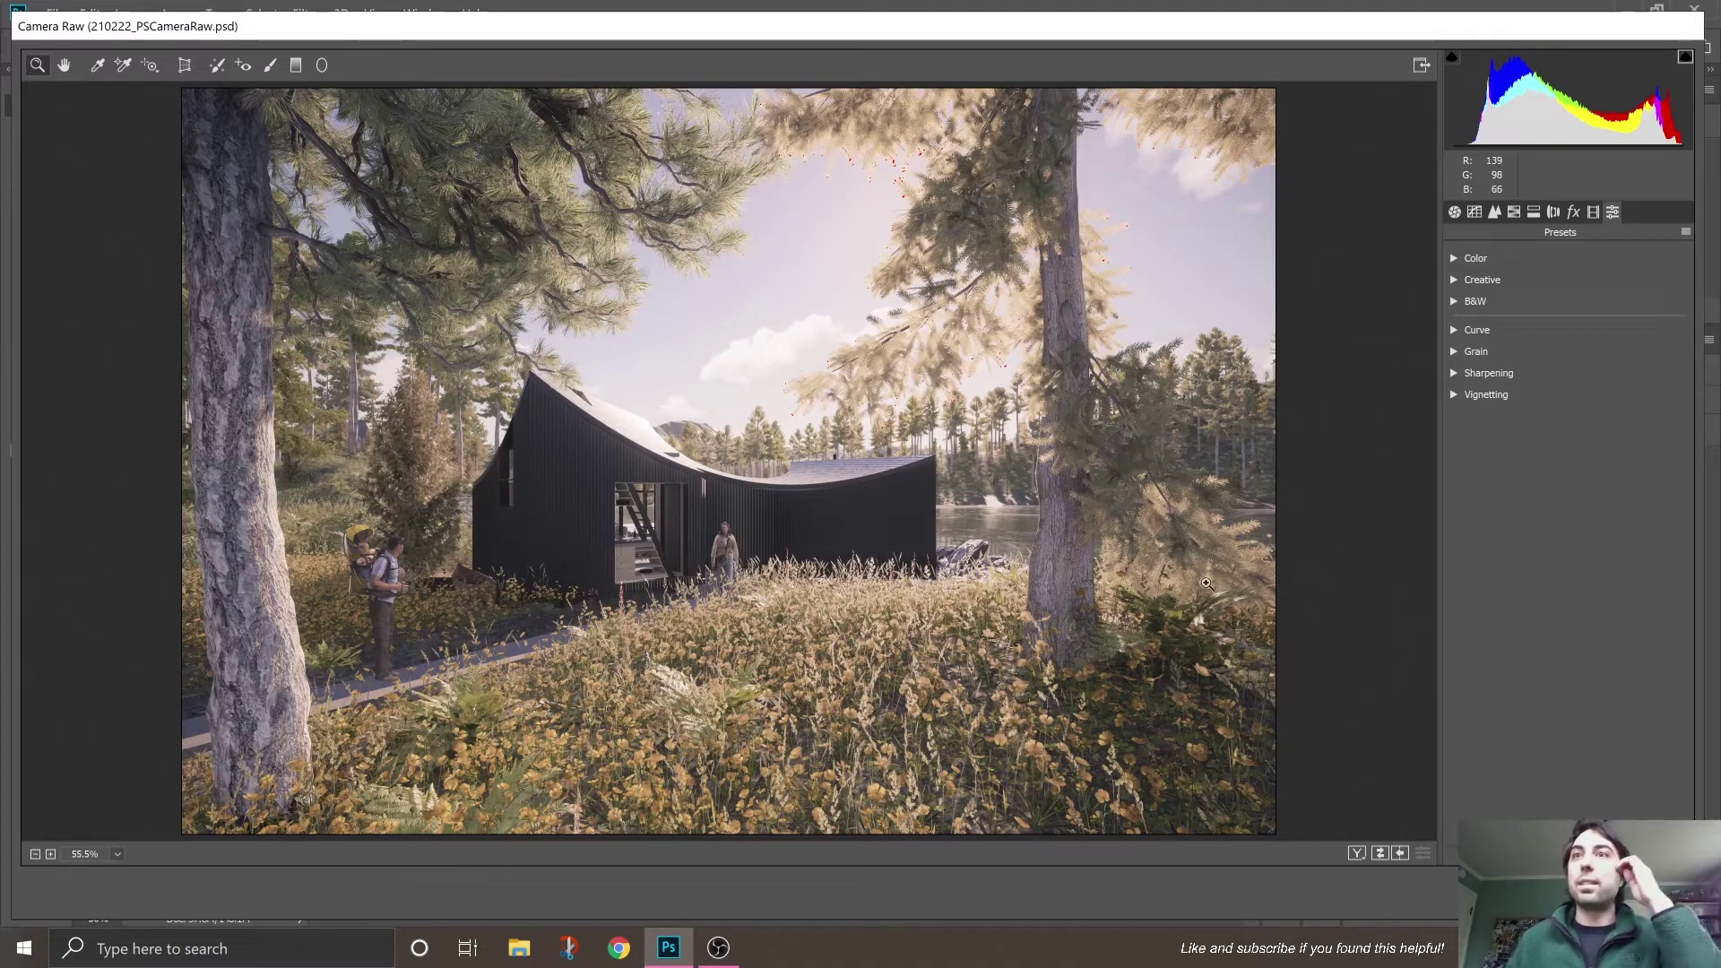
pyautogui.click(1512, 213)
pyautogui.click(1494, 214)
# Step: In Basic, lower Vibrance to -3 and Saturation to -2, and warm Temperature to +15
pyautogui.click(1472, 213)
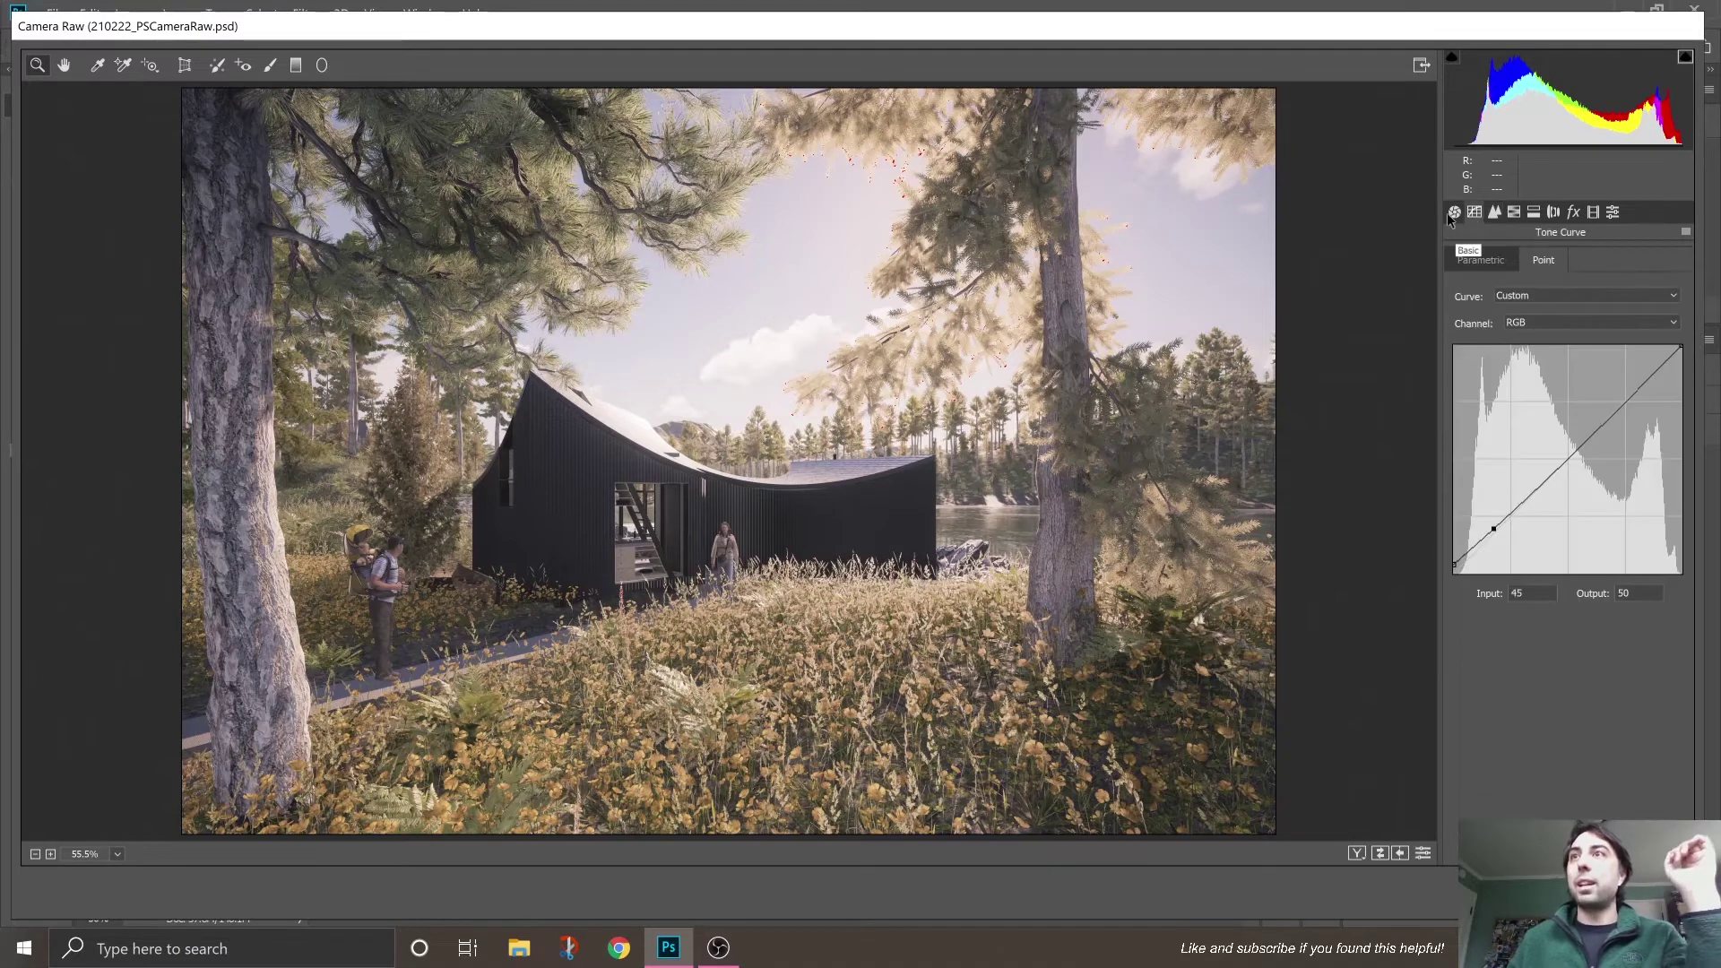
pyautogui.click(1453, 214)
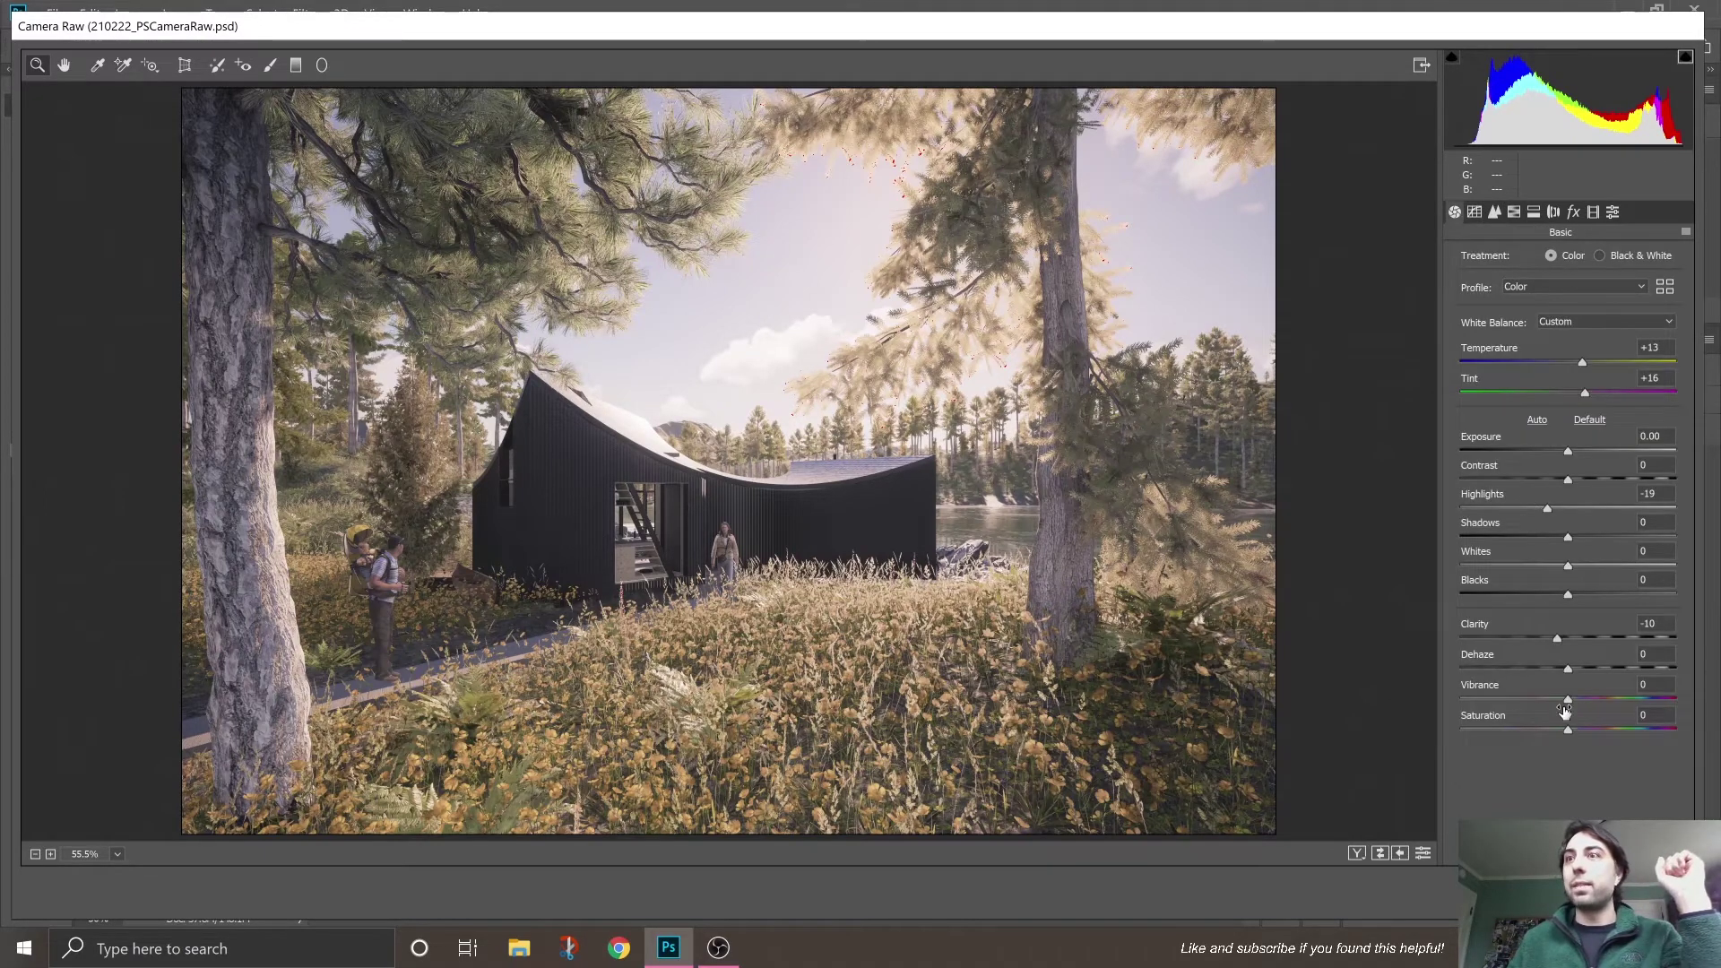
pyautogui.moveTo(1567, 702)
pyautogui.mouseDown()
pyautogui.moveTo(1535, 704)
pyautogui.moveTo(1558, 701)
pyautogui.moveTo(1537, 733)
pyautogui.moveTo(1554, 730)
pyautogui.moveTo(1547, 701)
pyautogui.moveTo(1571, 728)
pyautogui.moveTo(1566, 703)
pyautogui.mouseUp()
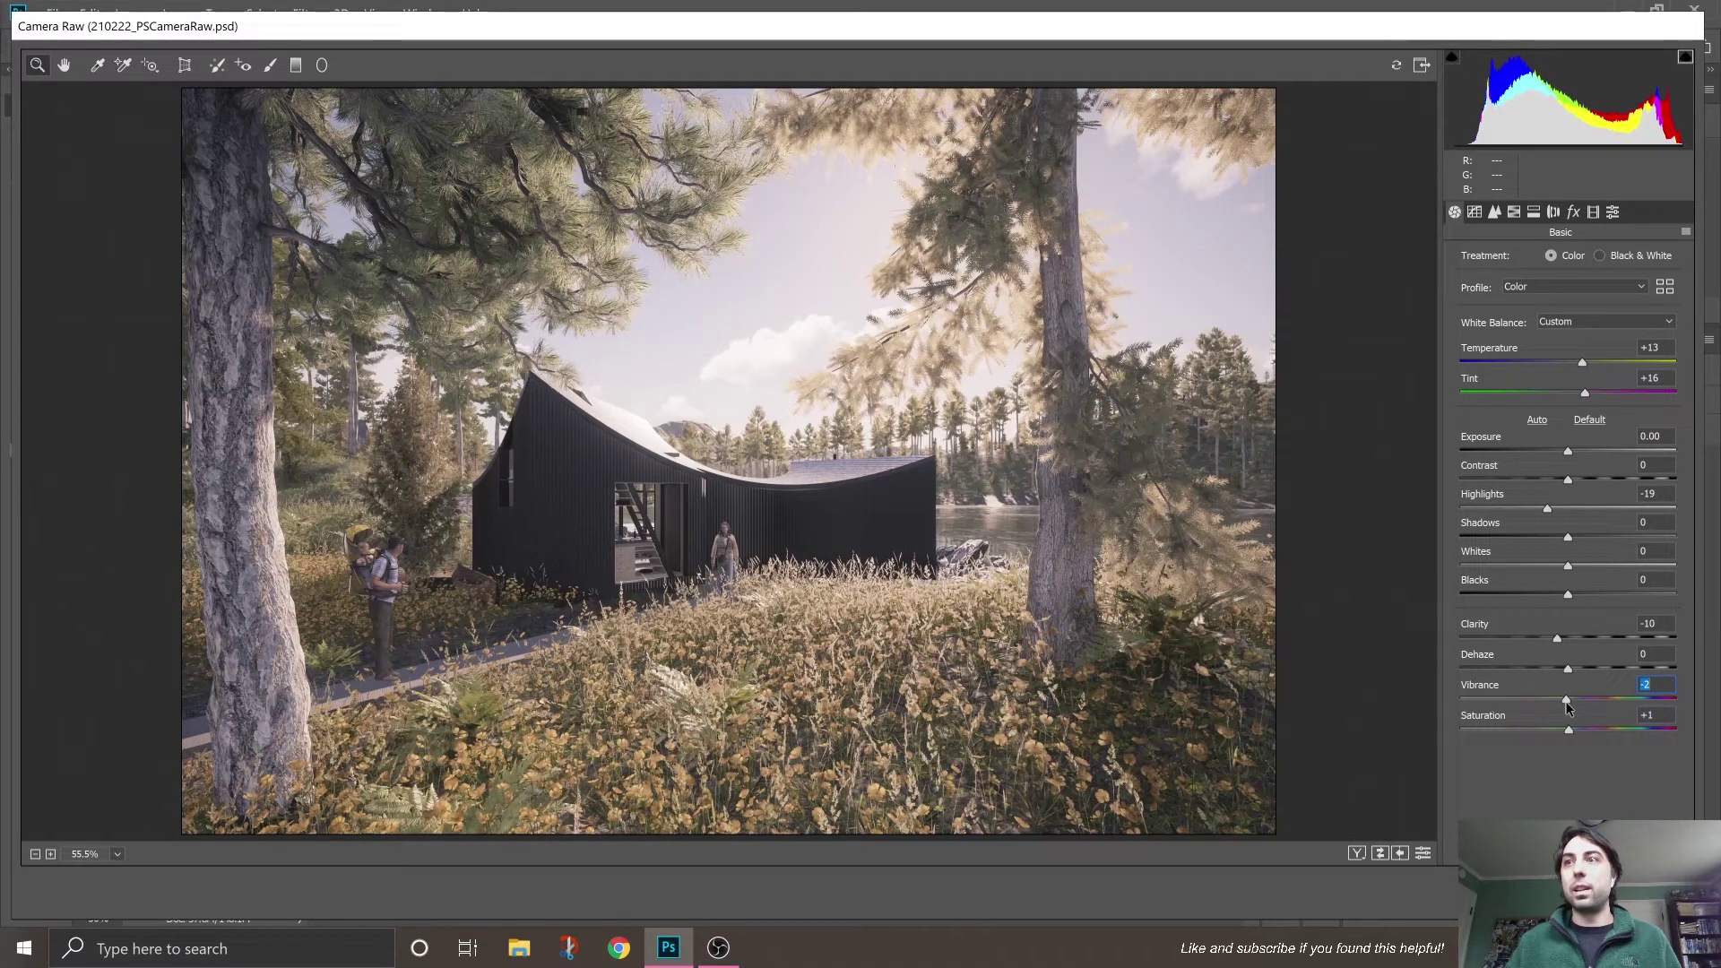
pyautogui.moveTo(1567, 709); pyautogui.dragTo(1561, 744)
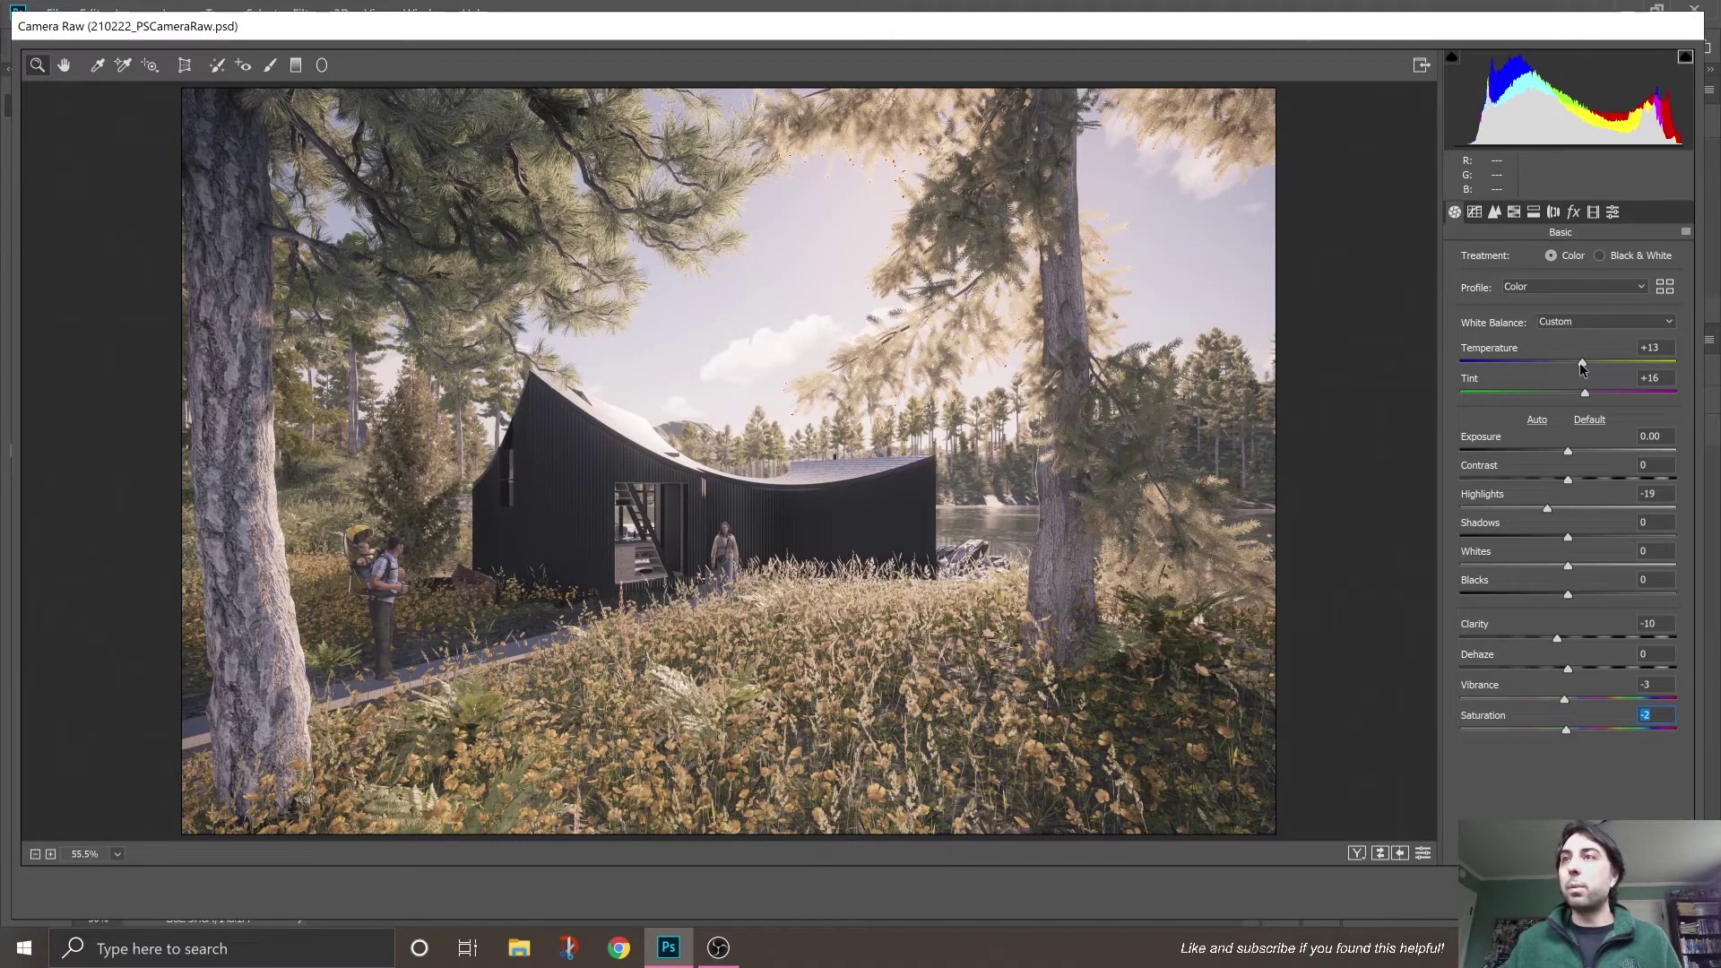
pyautogui.moveTo(1584, 362); pyautogui.dragTo(1586, 363)
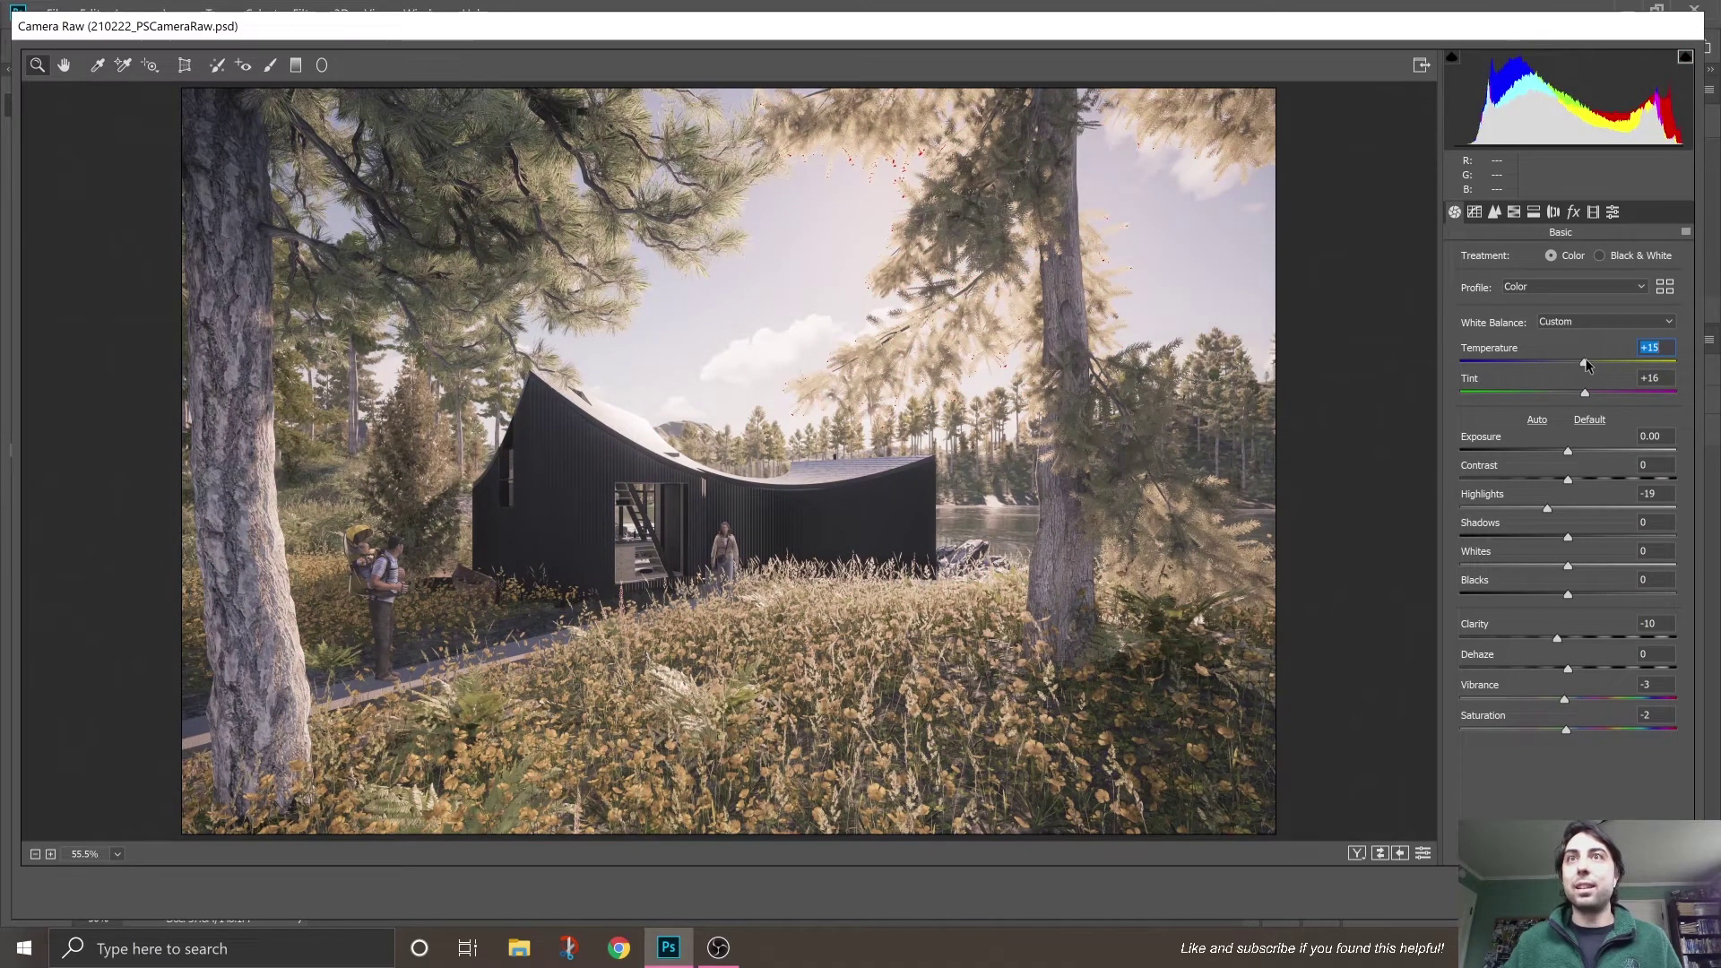
# Step: Shift the Yellows hue toward orange at -54 and set Blues saturation to +10
pyautogui.click(1488, 212)
pyautogui.click(1514, 213)
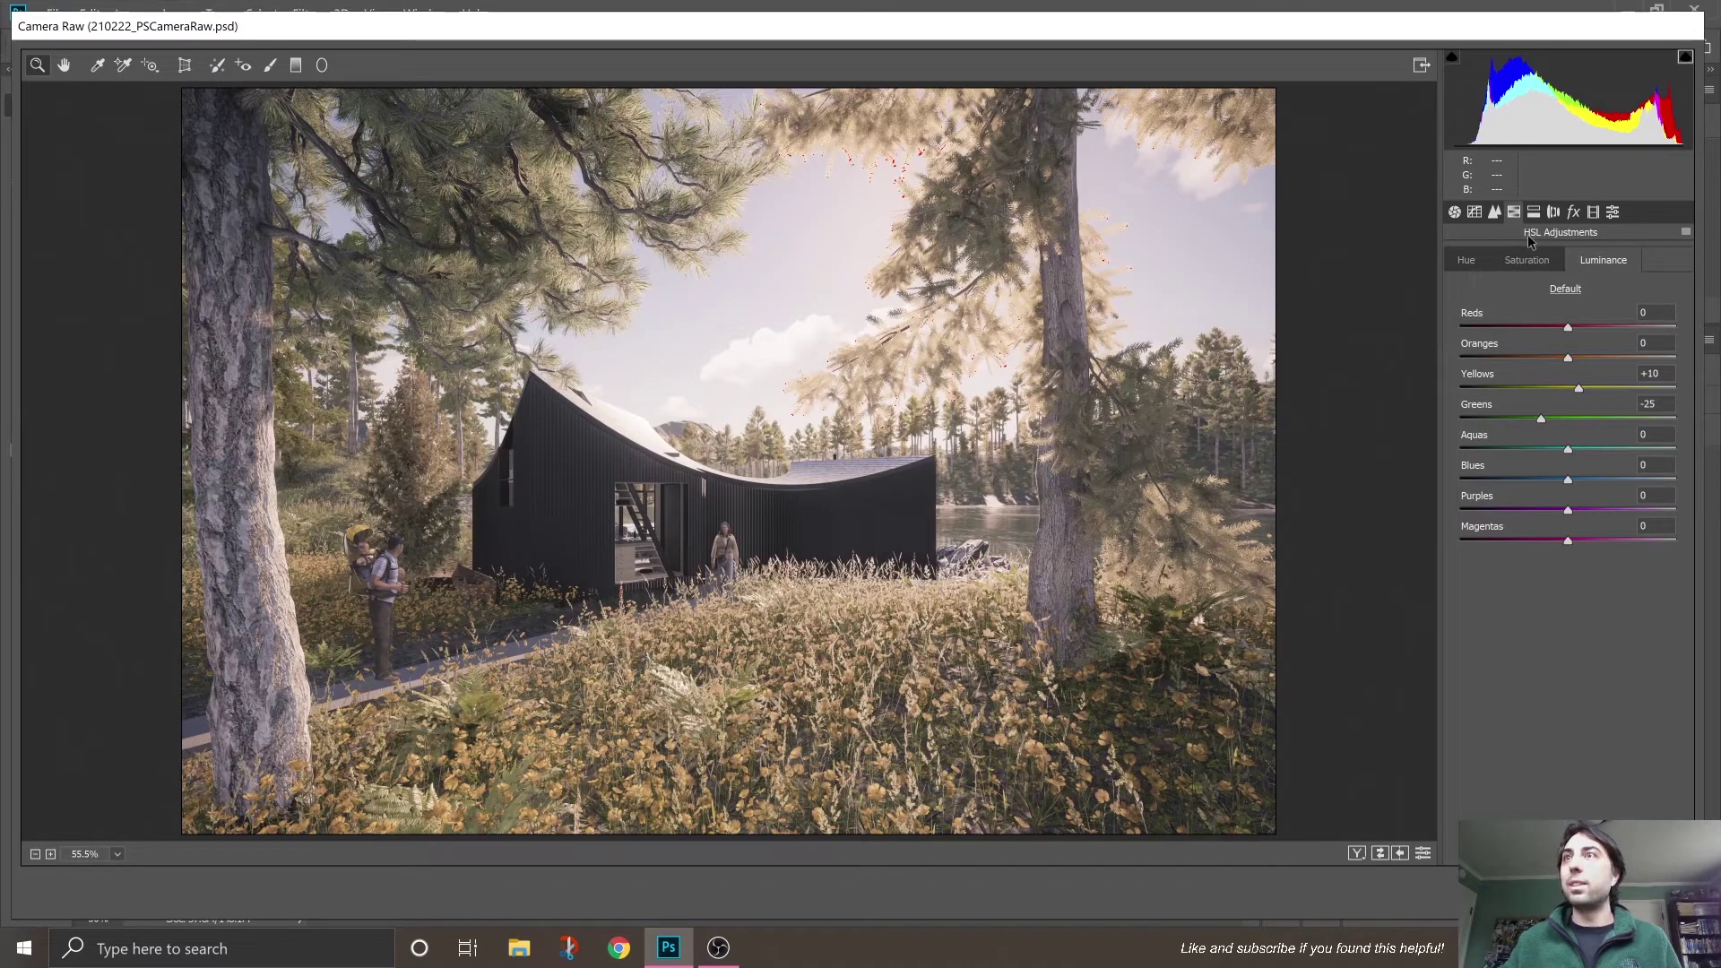
pyautogui.click(1529, 266)
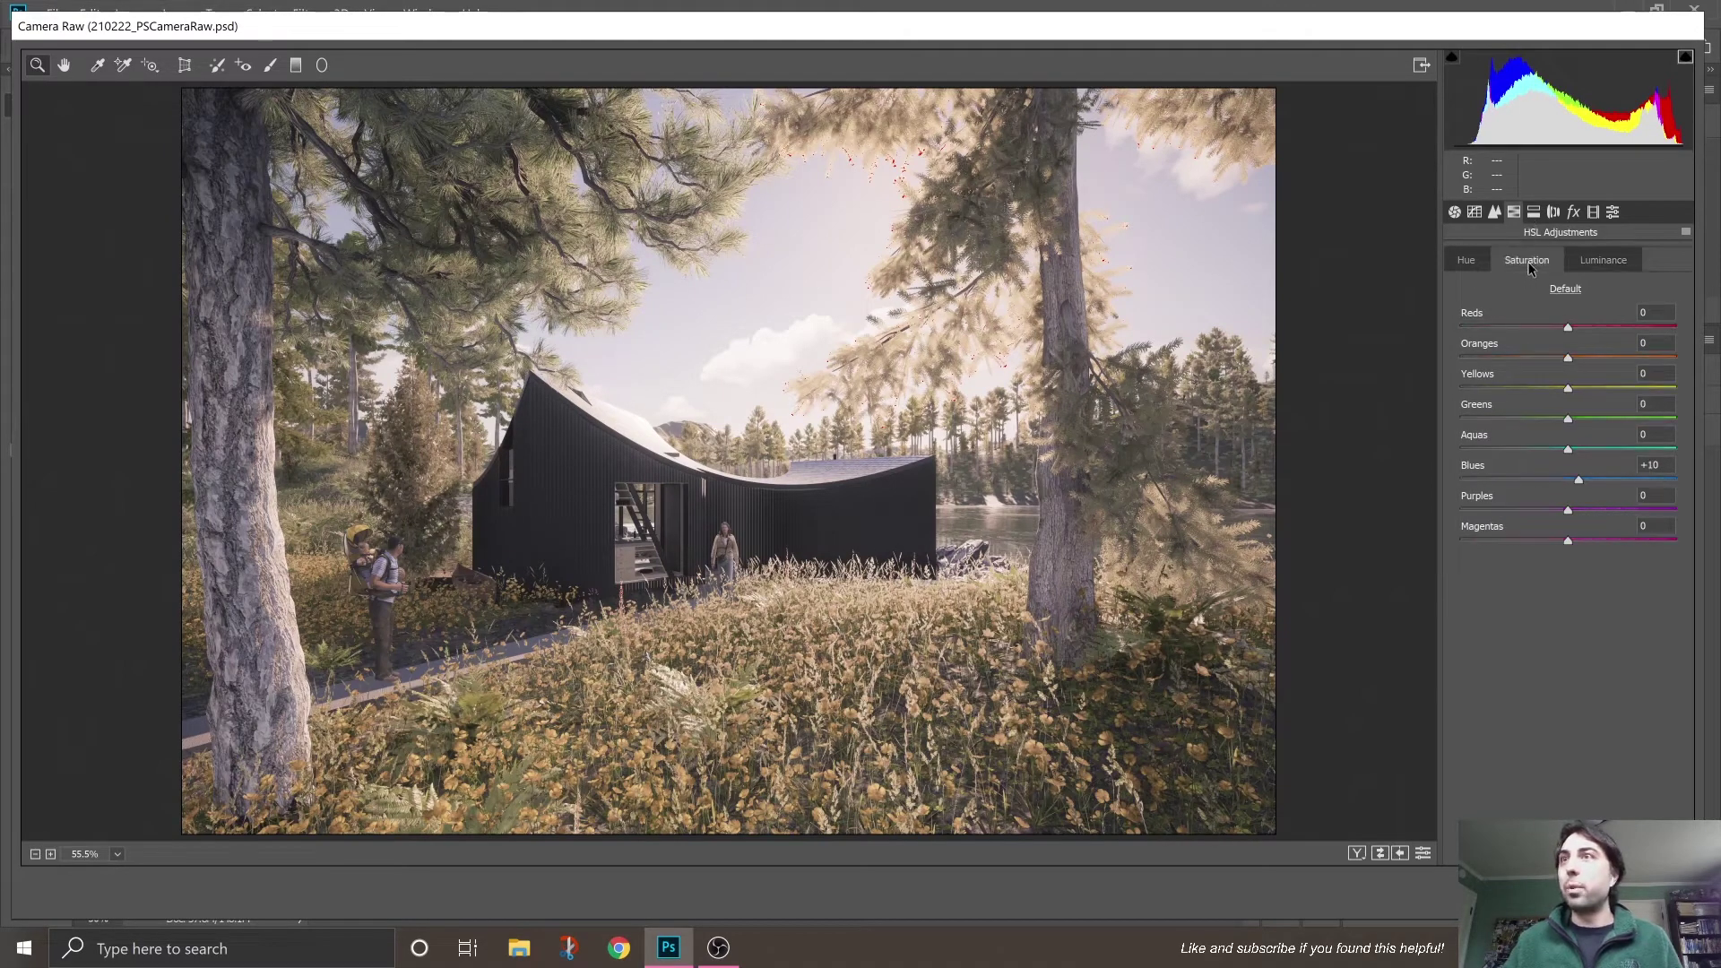
pyautogui.click(1476, 267)
pyautogui.moveTo(1568, 389)
pyautogui.mouseDown()
pyautogui.moveTo(1503, 390)
pyautogui.moveTo(1548, 399)
pyautogui.mouseUp()
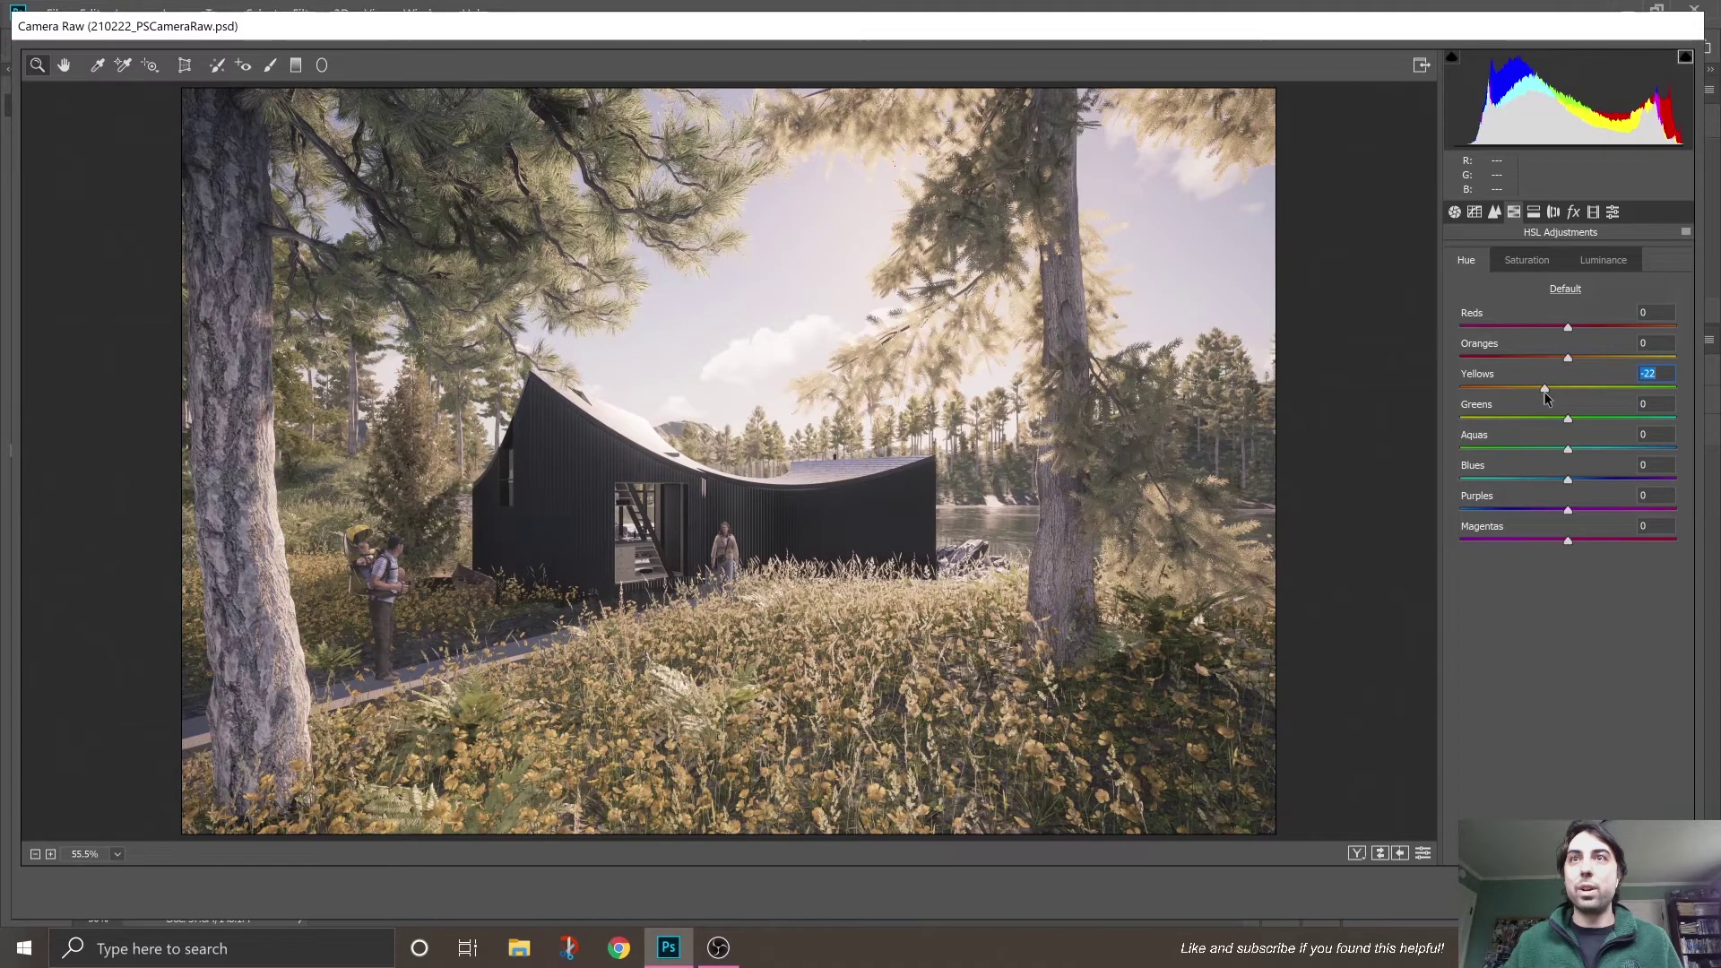
pyautogui.moveTo(1547, 398); pyautogui.dragTo(1502, 397)
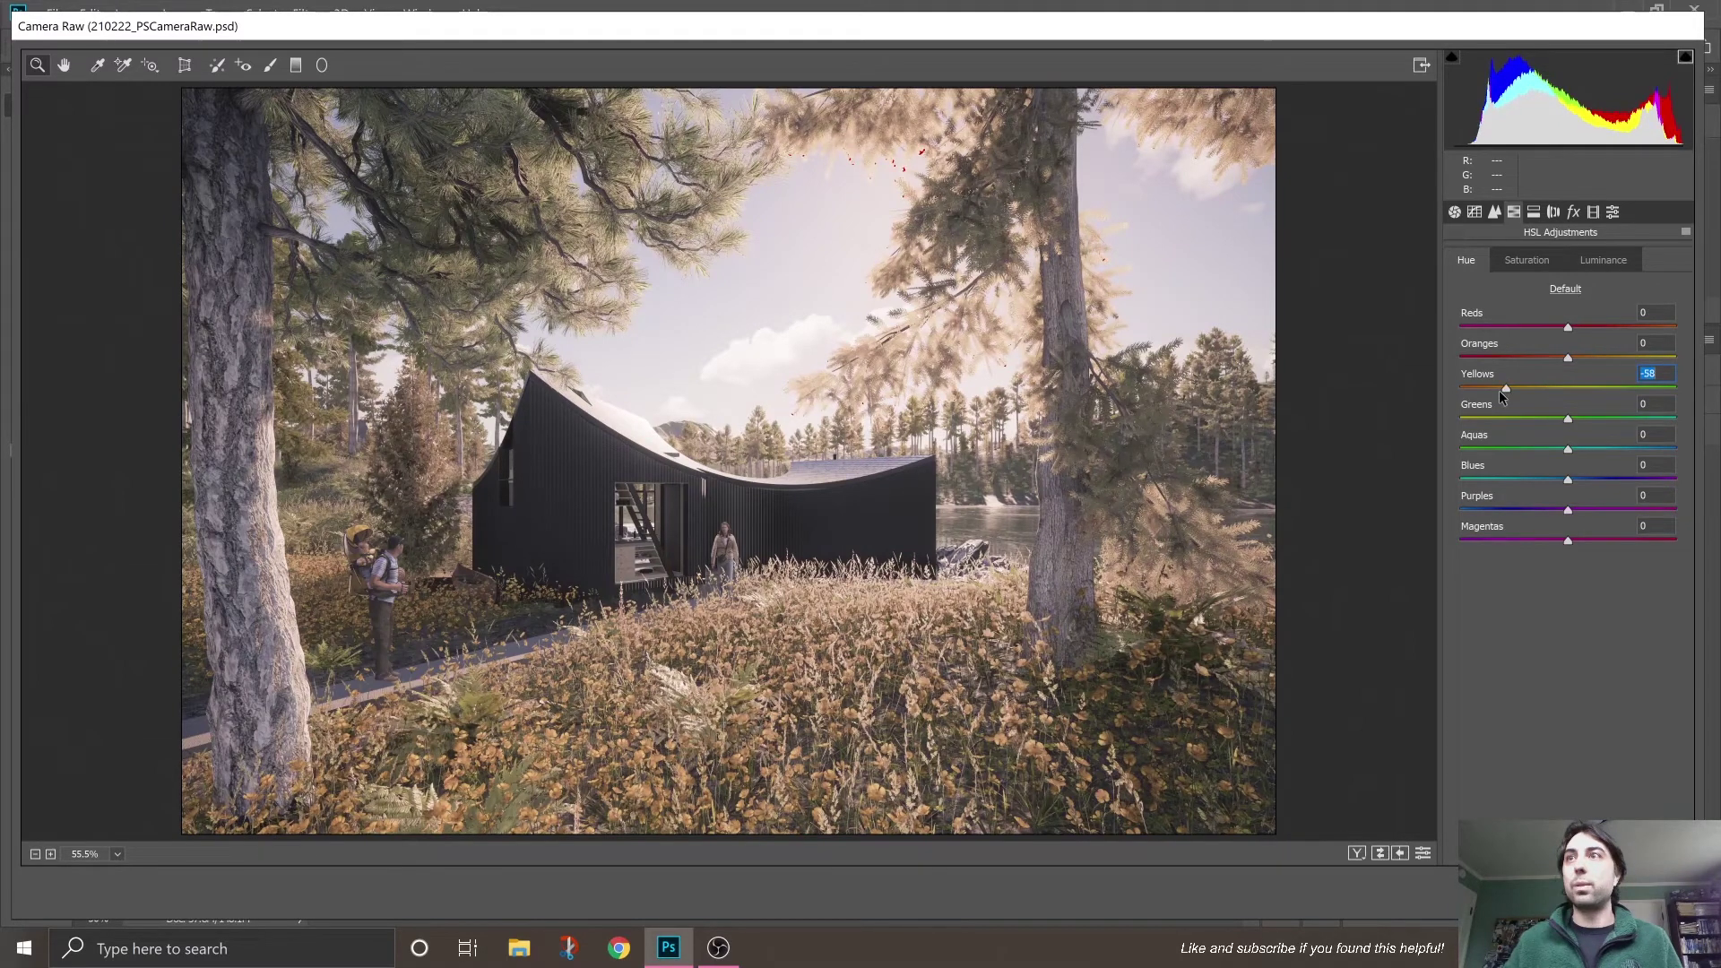
pyautogui.moveTo(1500, 392); pyautogui.dragTo(1504, 392)
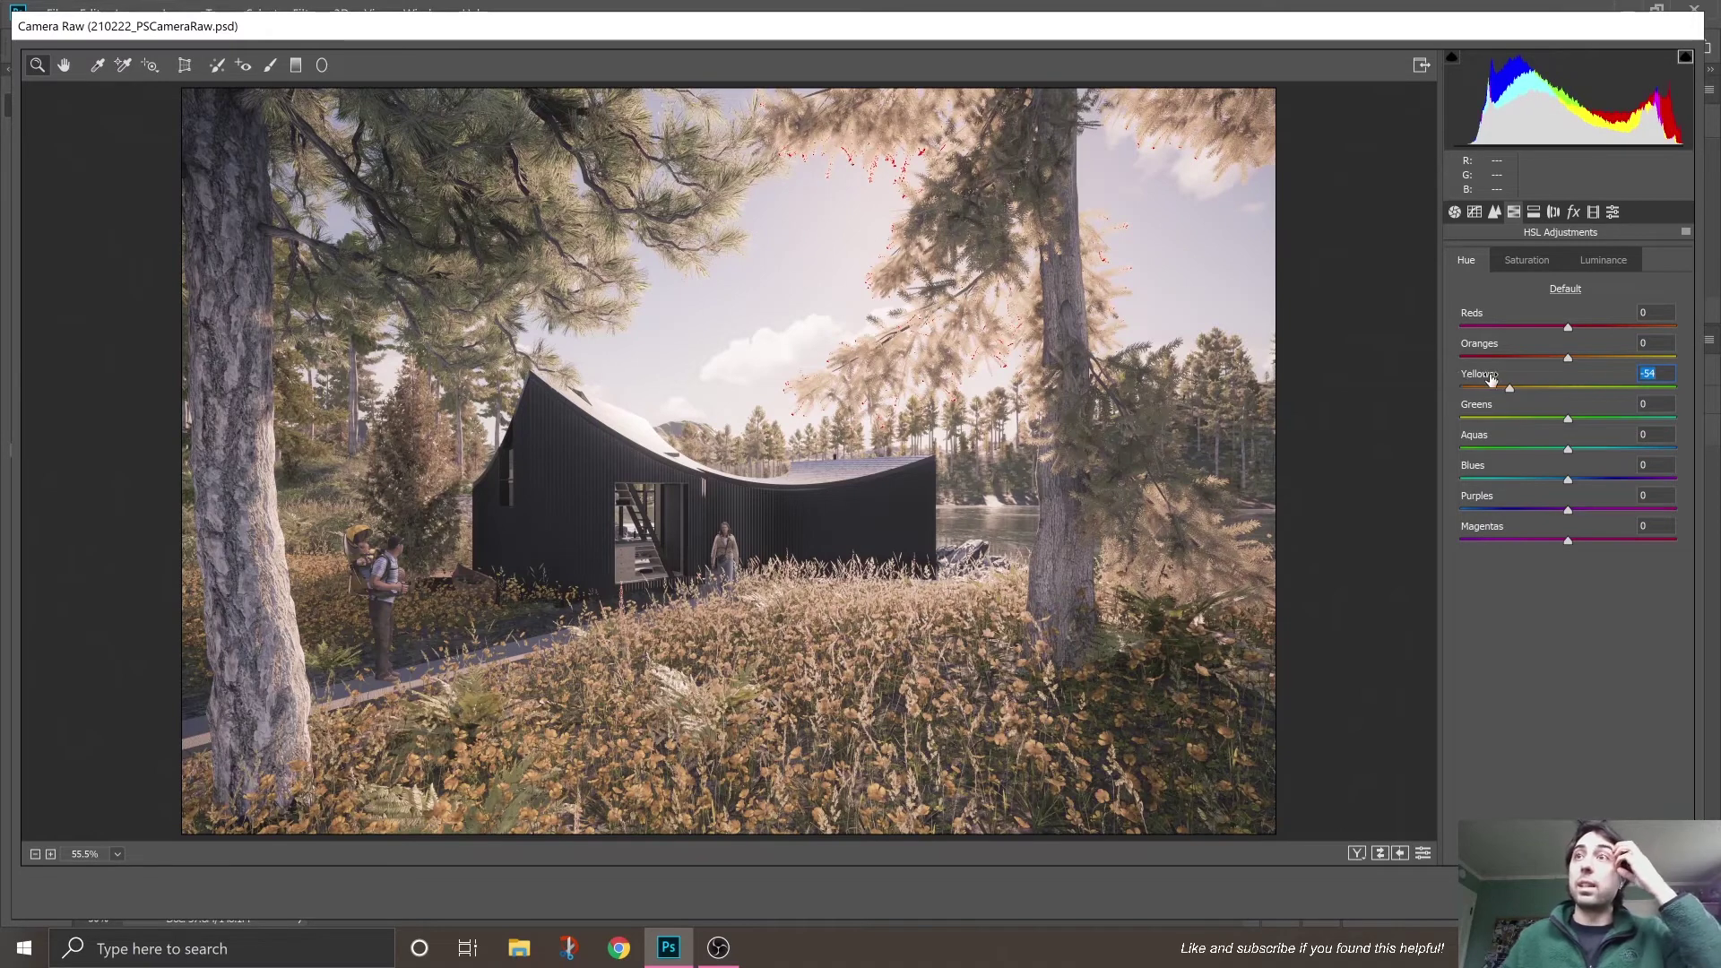
pyautogui.click(1518, 259)
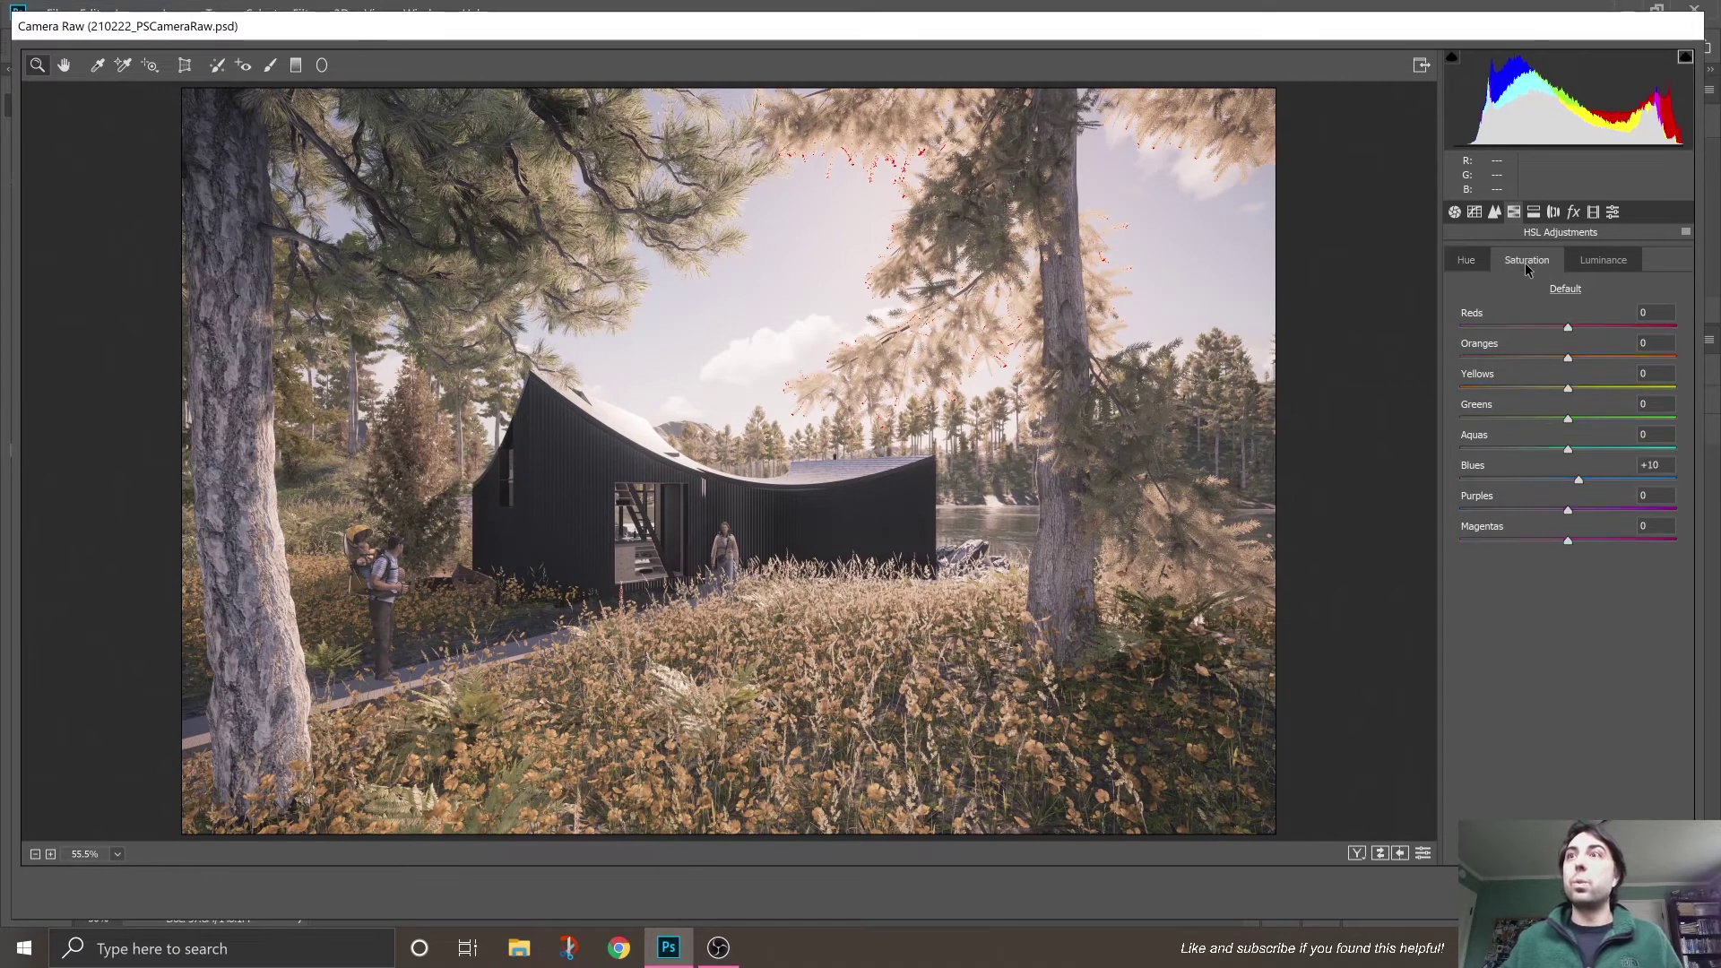
pyautogui.moveTo(1568, 478); pyautogui.dragTo(1614, 473)
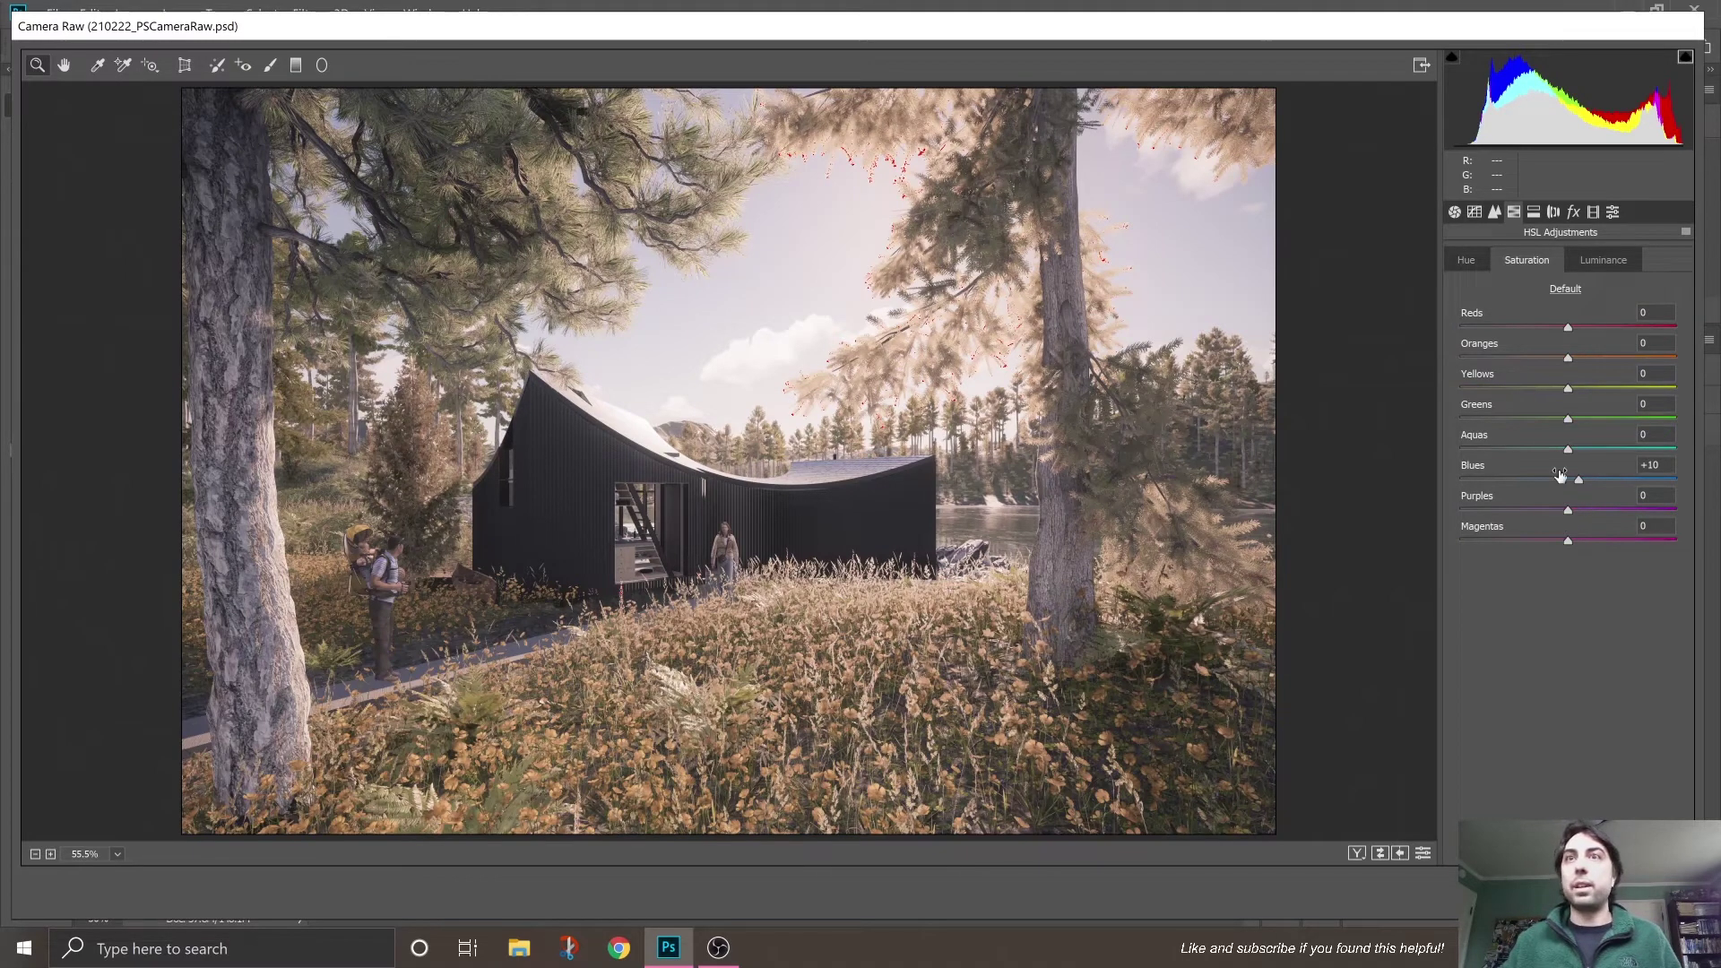
# Step: Reset the Yellows and Greens luminance values to 0
pyautogui.click(1593, 267)
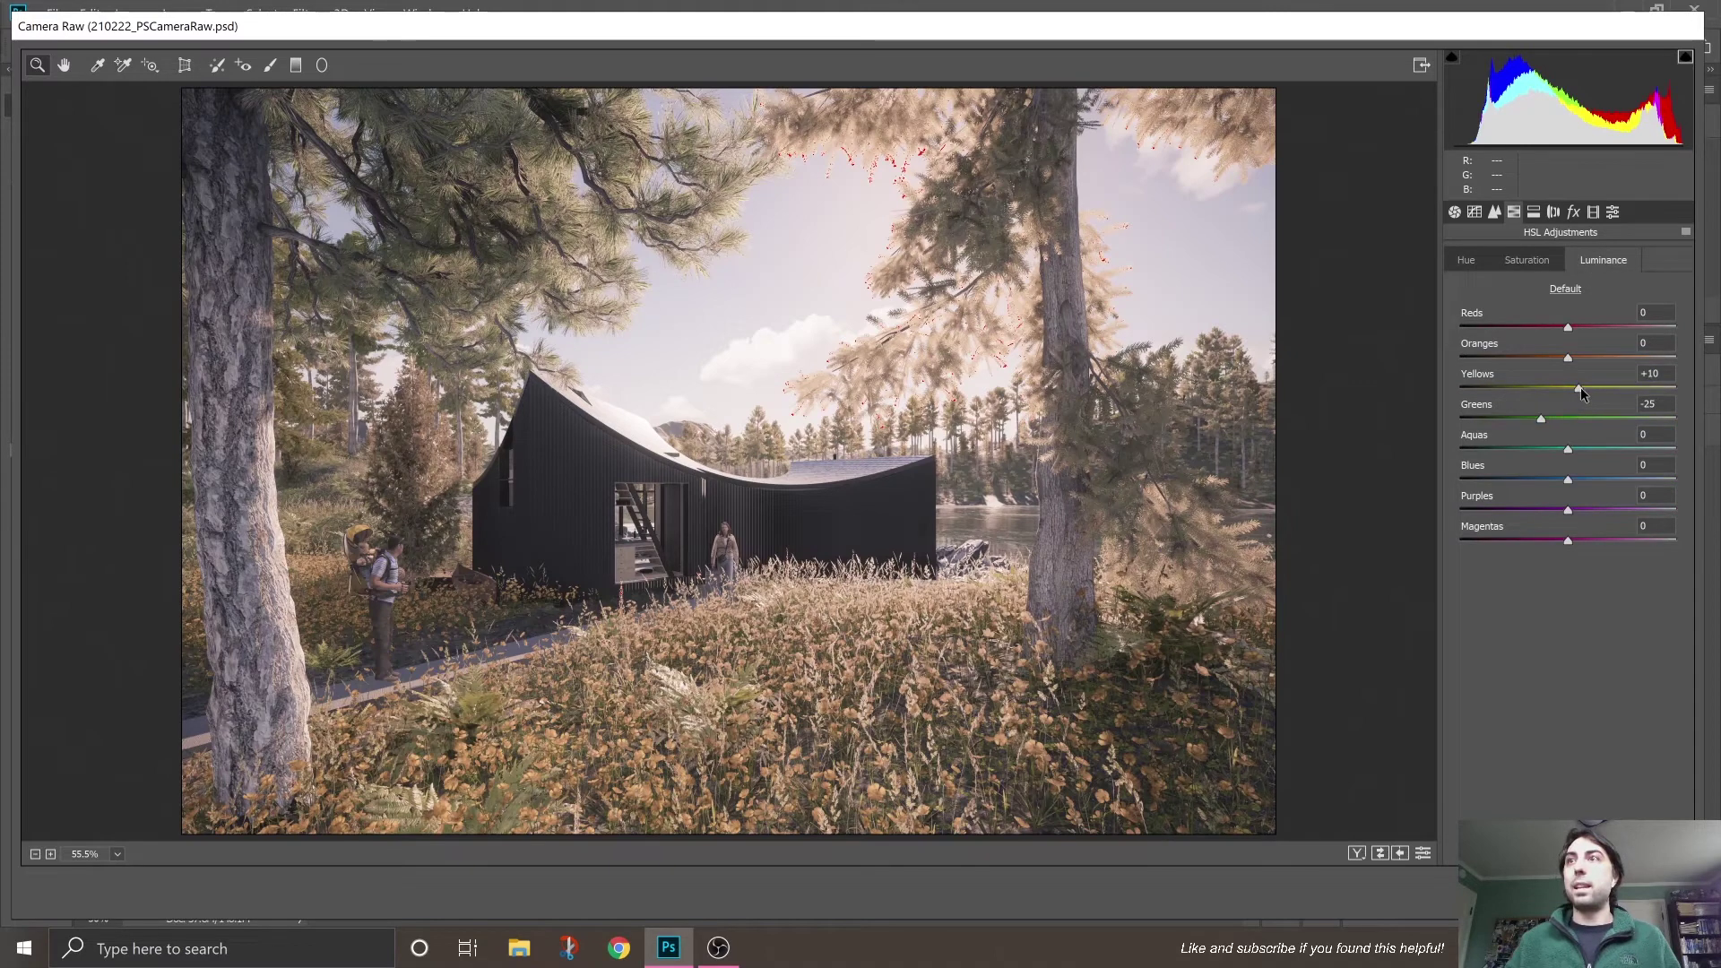
pyautogui.click(1654, 373)
pyautogui.write('0')
pyautogui.press('Return')
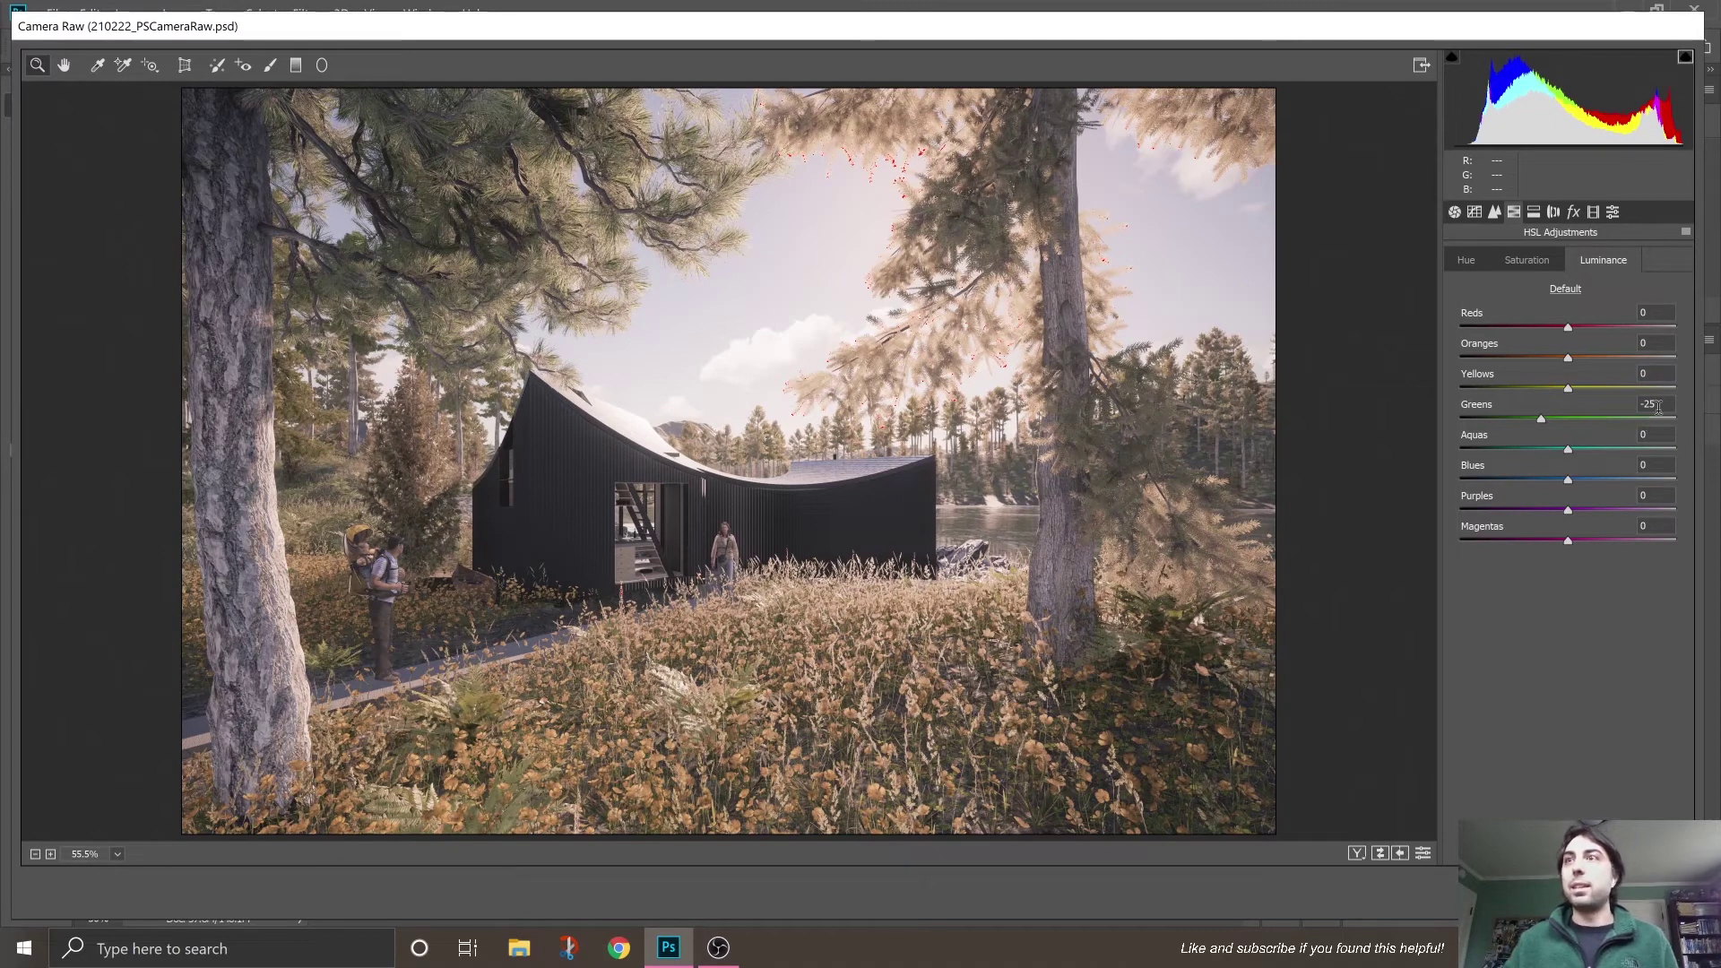
pyautogui.click(1655, 404)
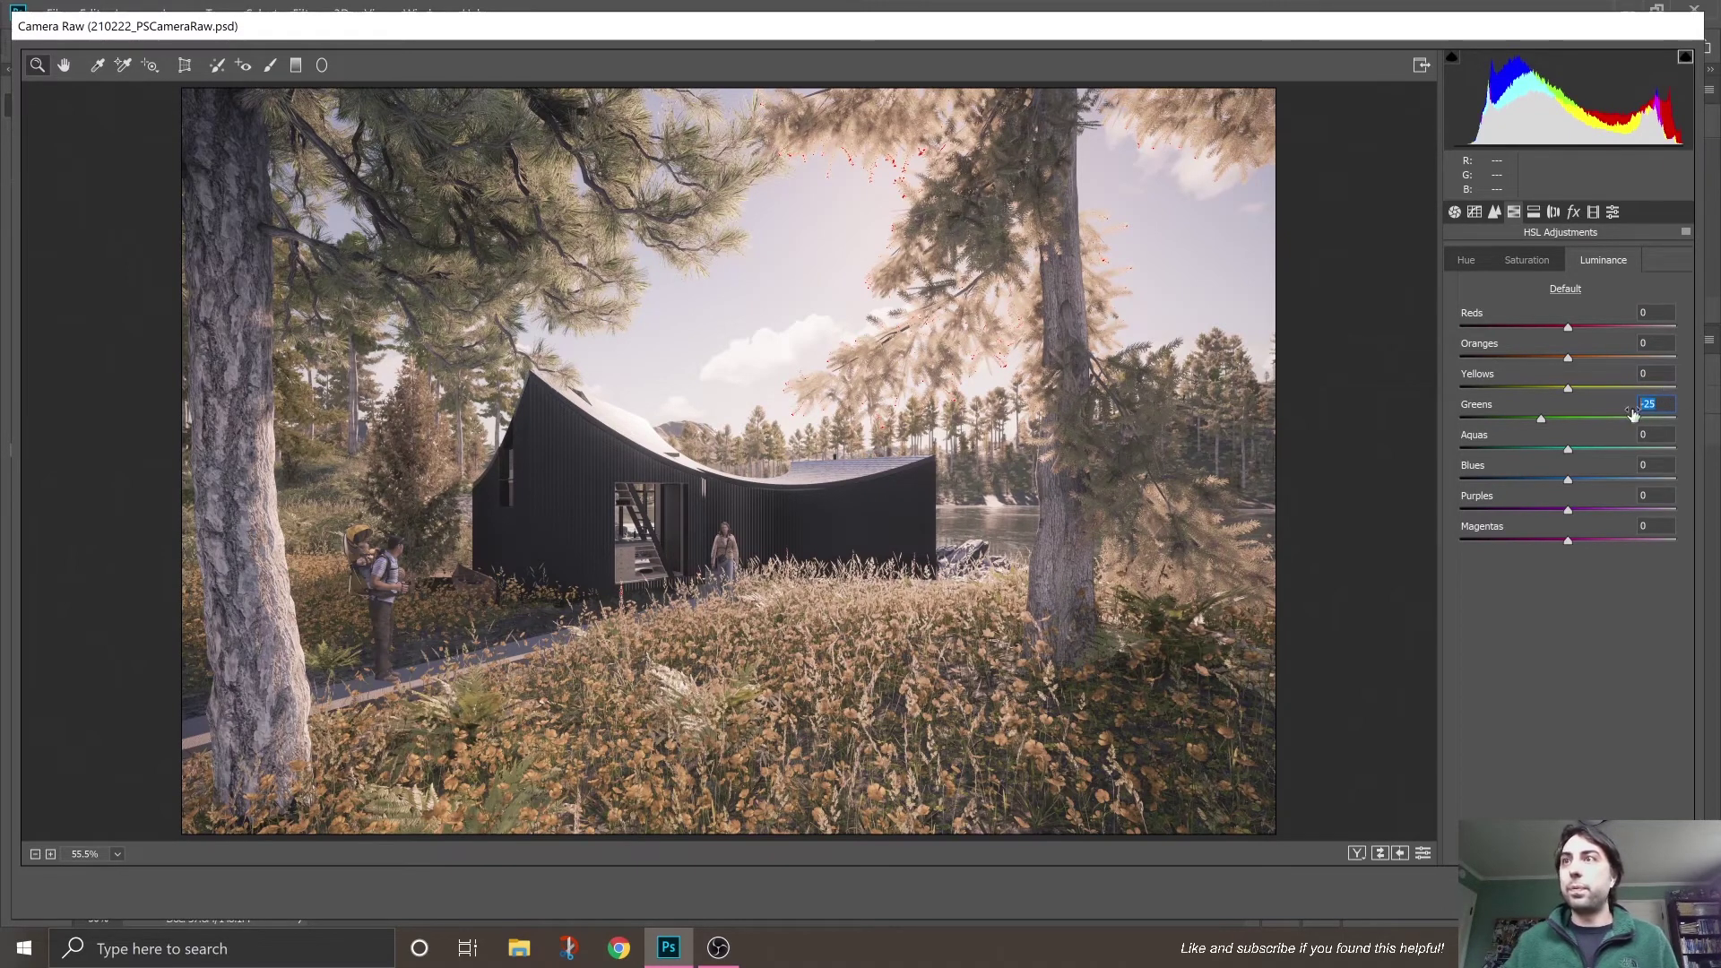
pyautogui.write('0')
pyautogui.press('Return')
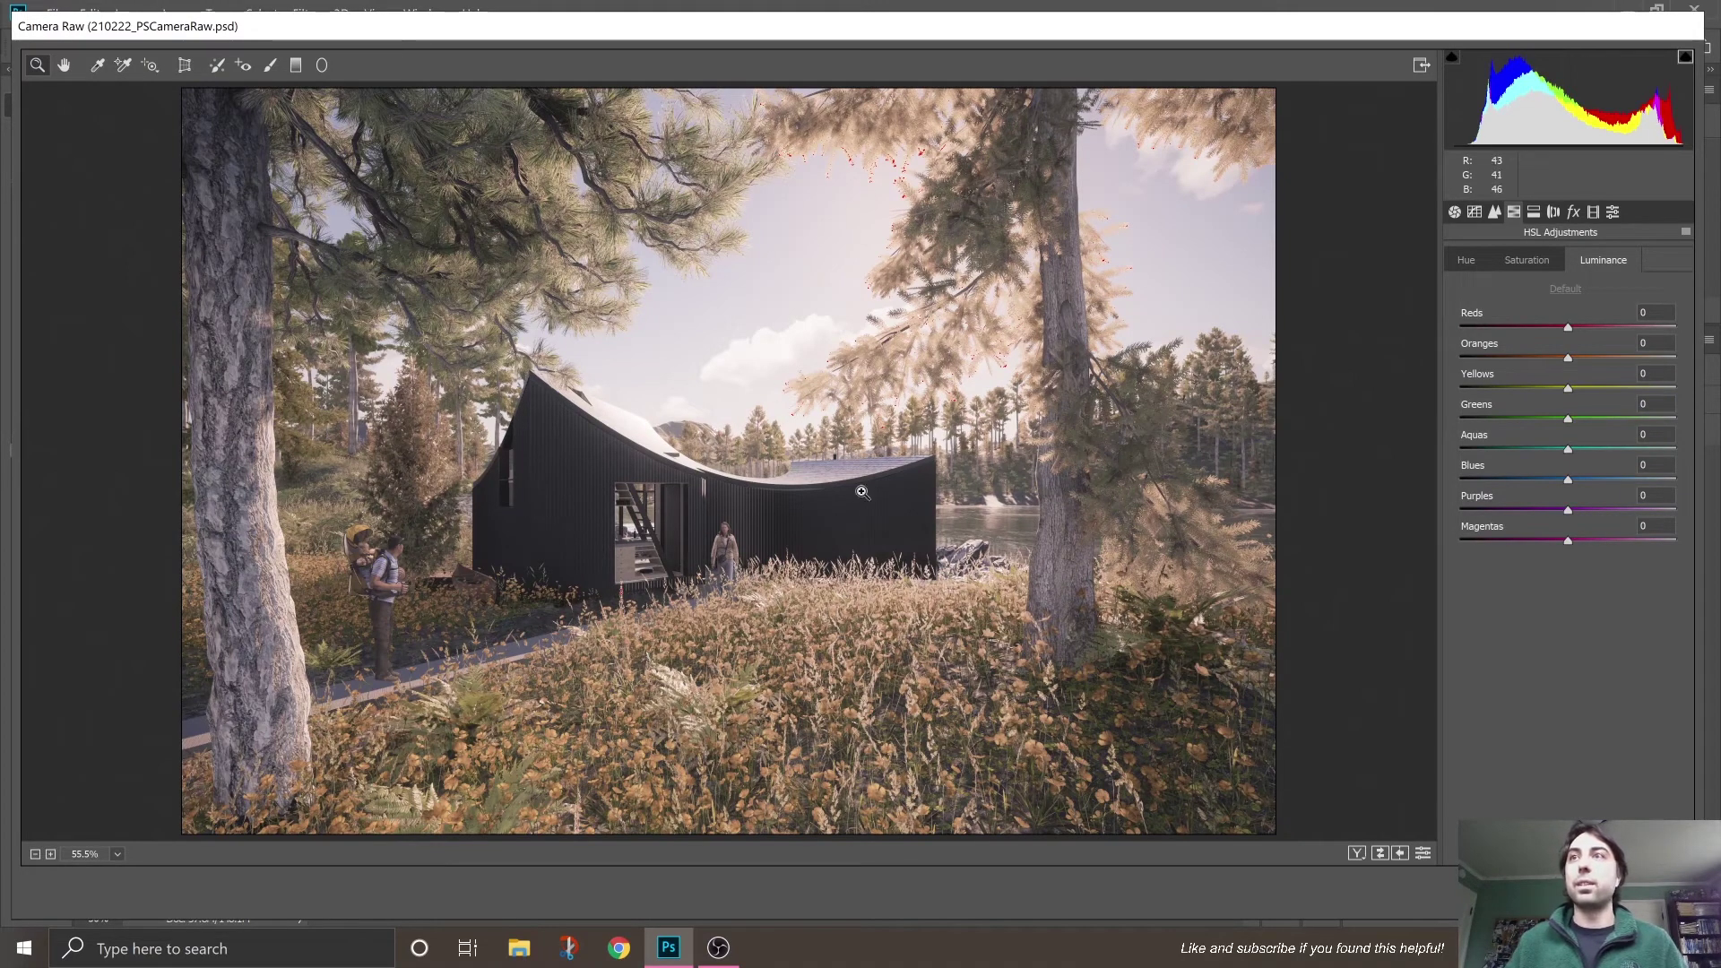
pyautogui.click(1467, 260)
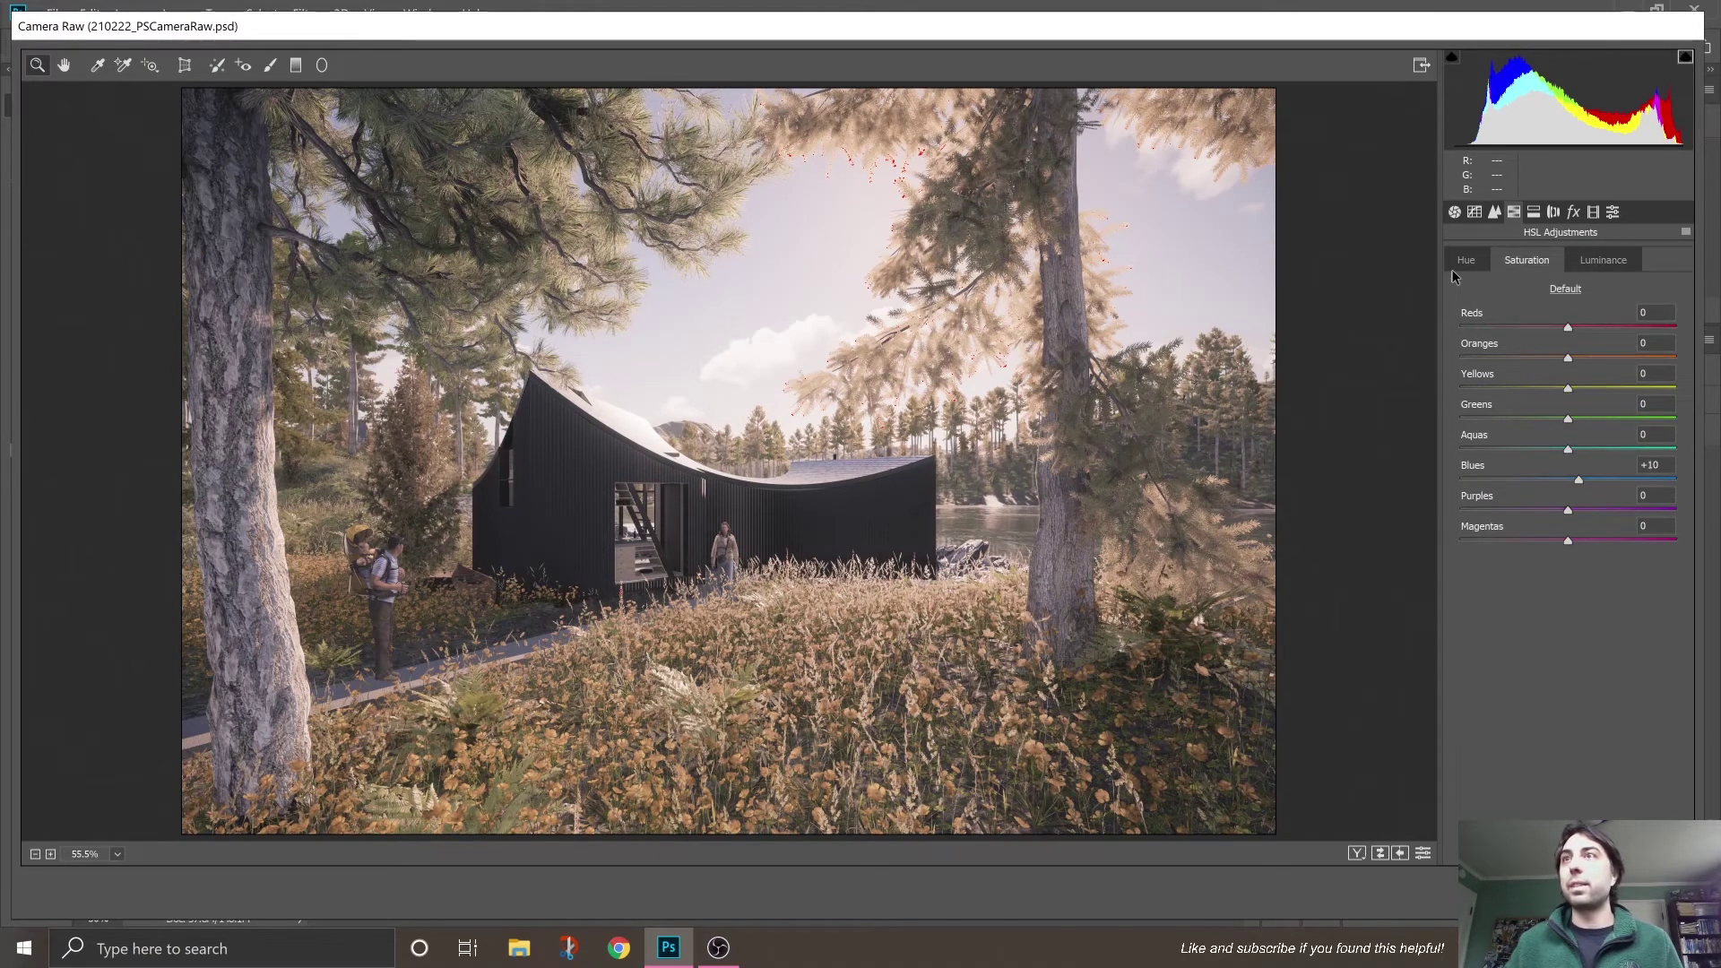
pyautogui.click(1455, 211)
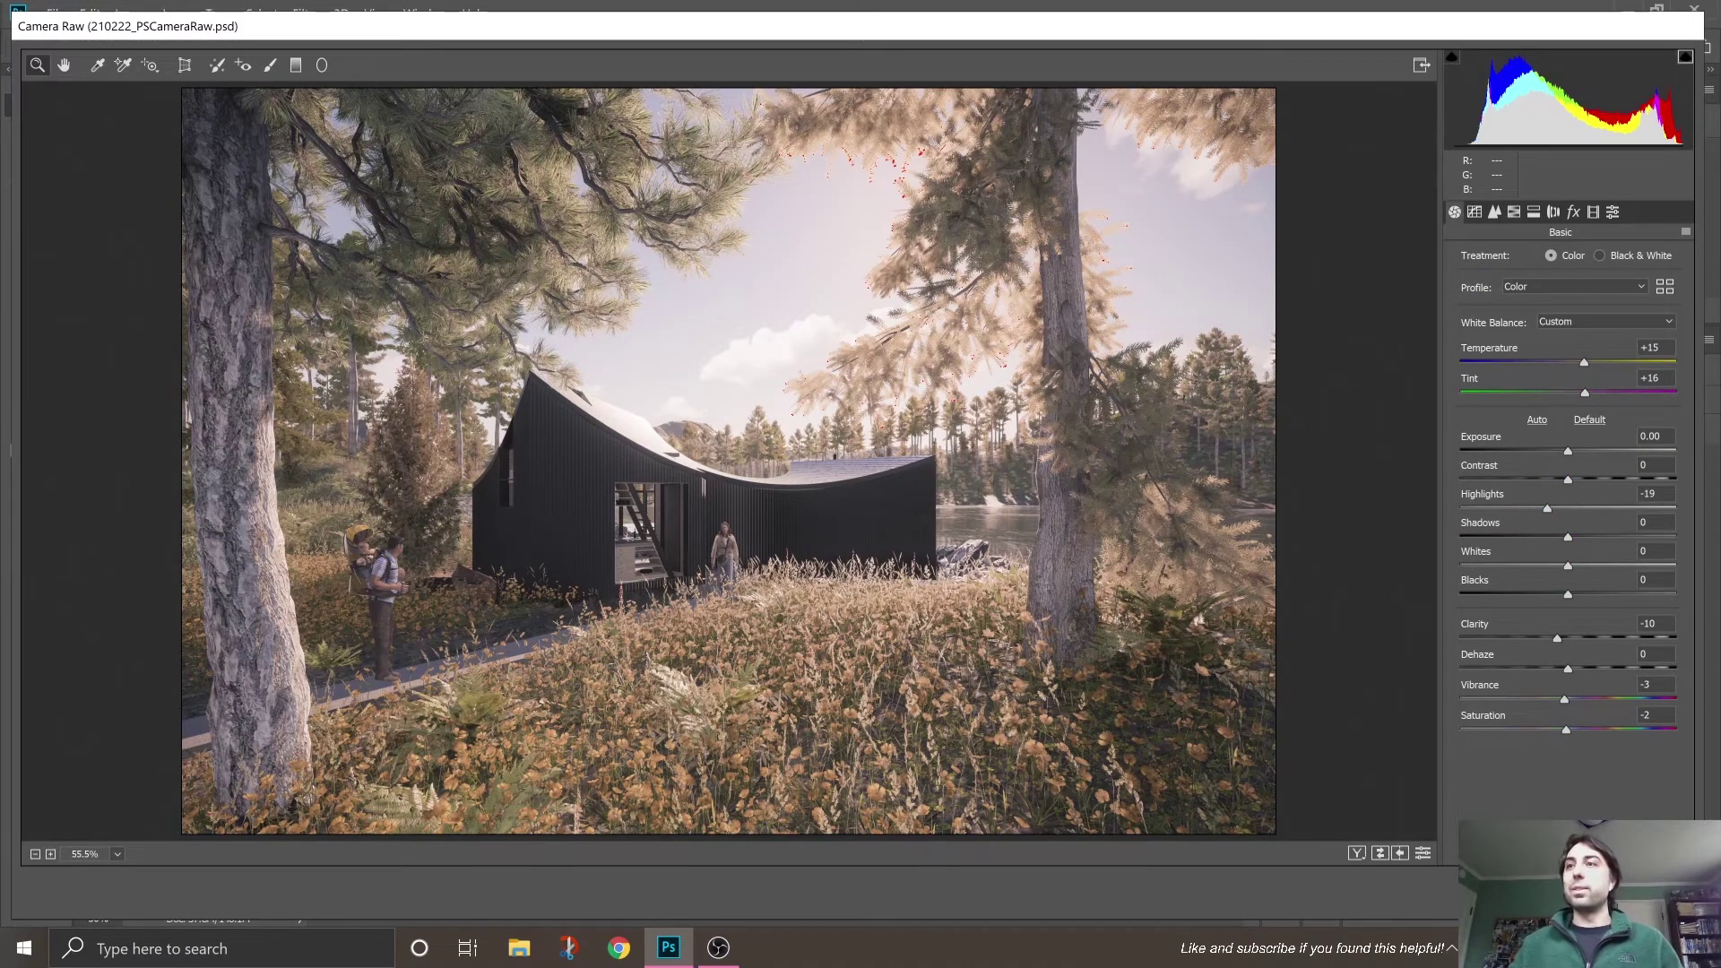
# Step: Apply the Camera Raw grade to Layer 5, then hide and reshow it to compare against Edits and BASE
pyautogui.press('Return')
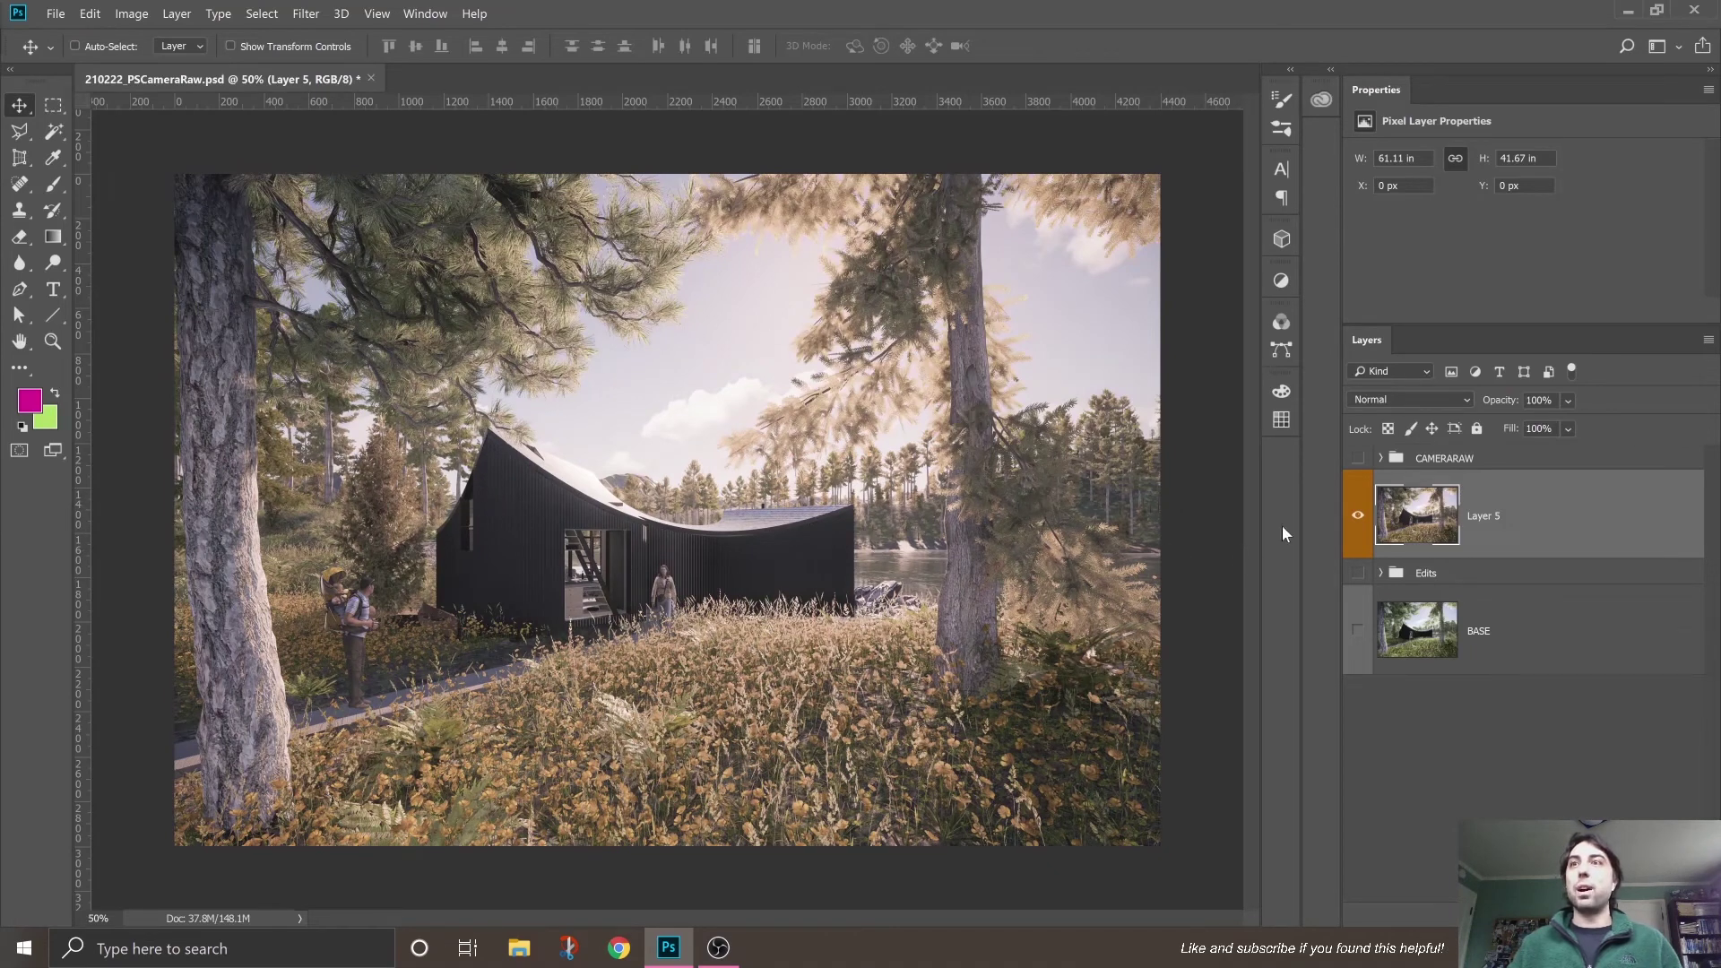
pyautogui.click(1359, 516)
pyautogui.click(1359, 573)
pyautogui.click(1358, 630)
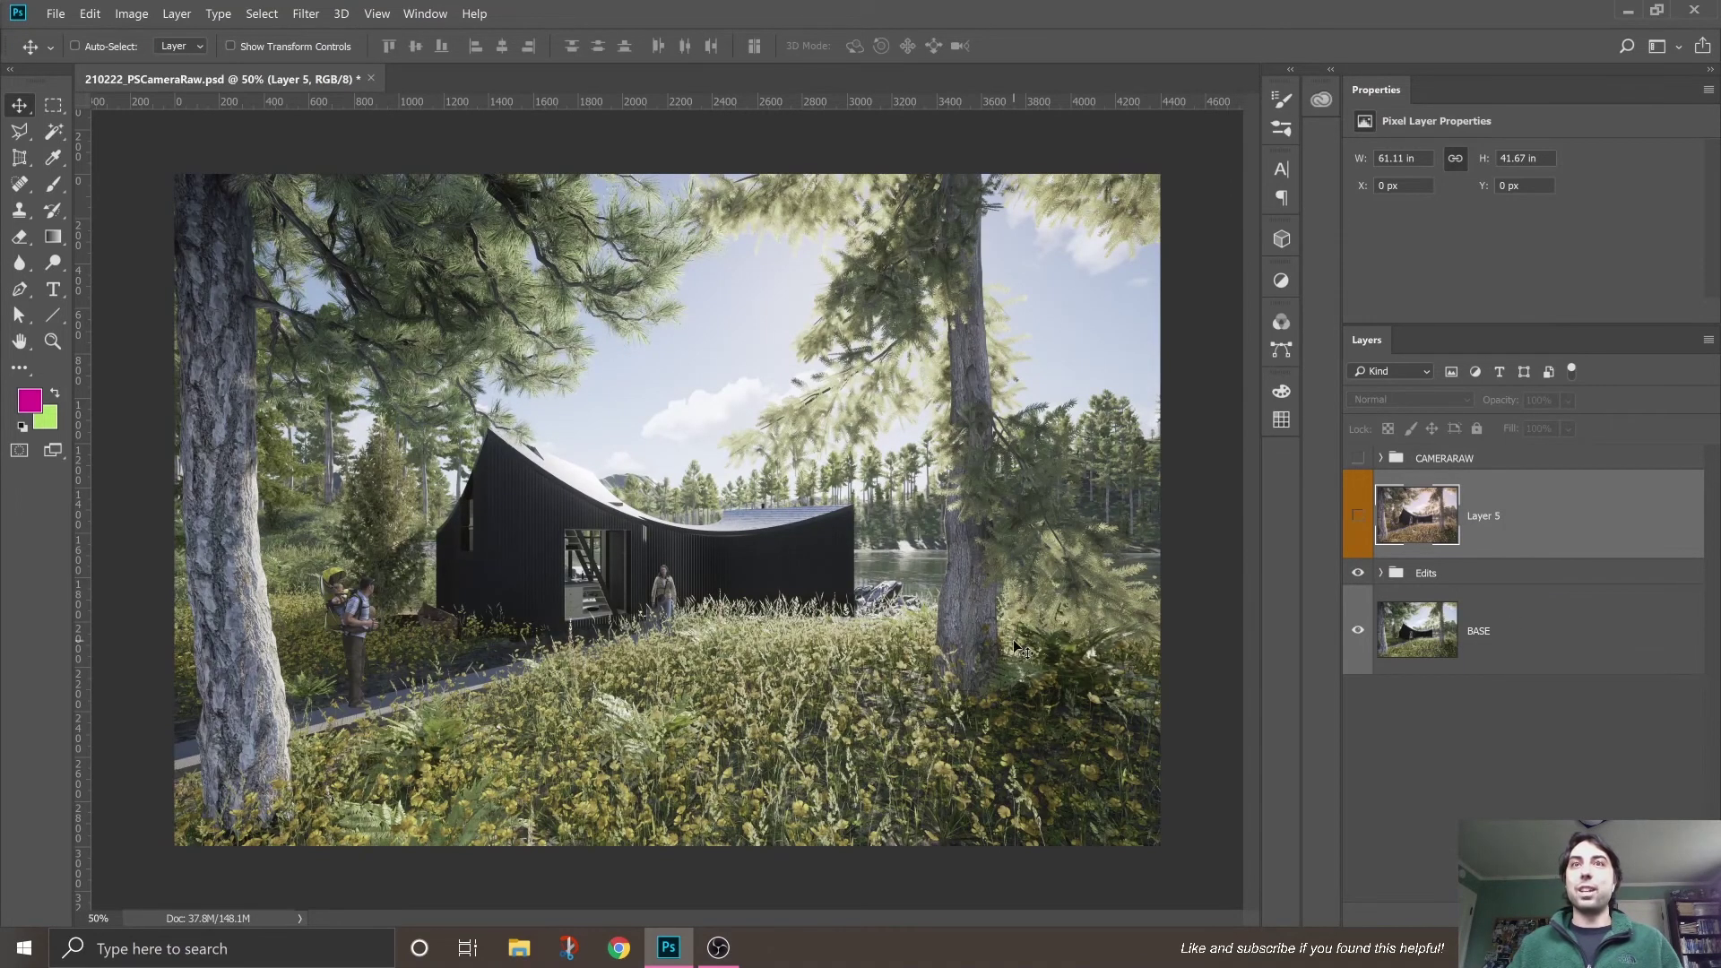
pyautogui.click(1358, 517)
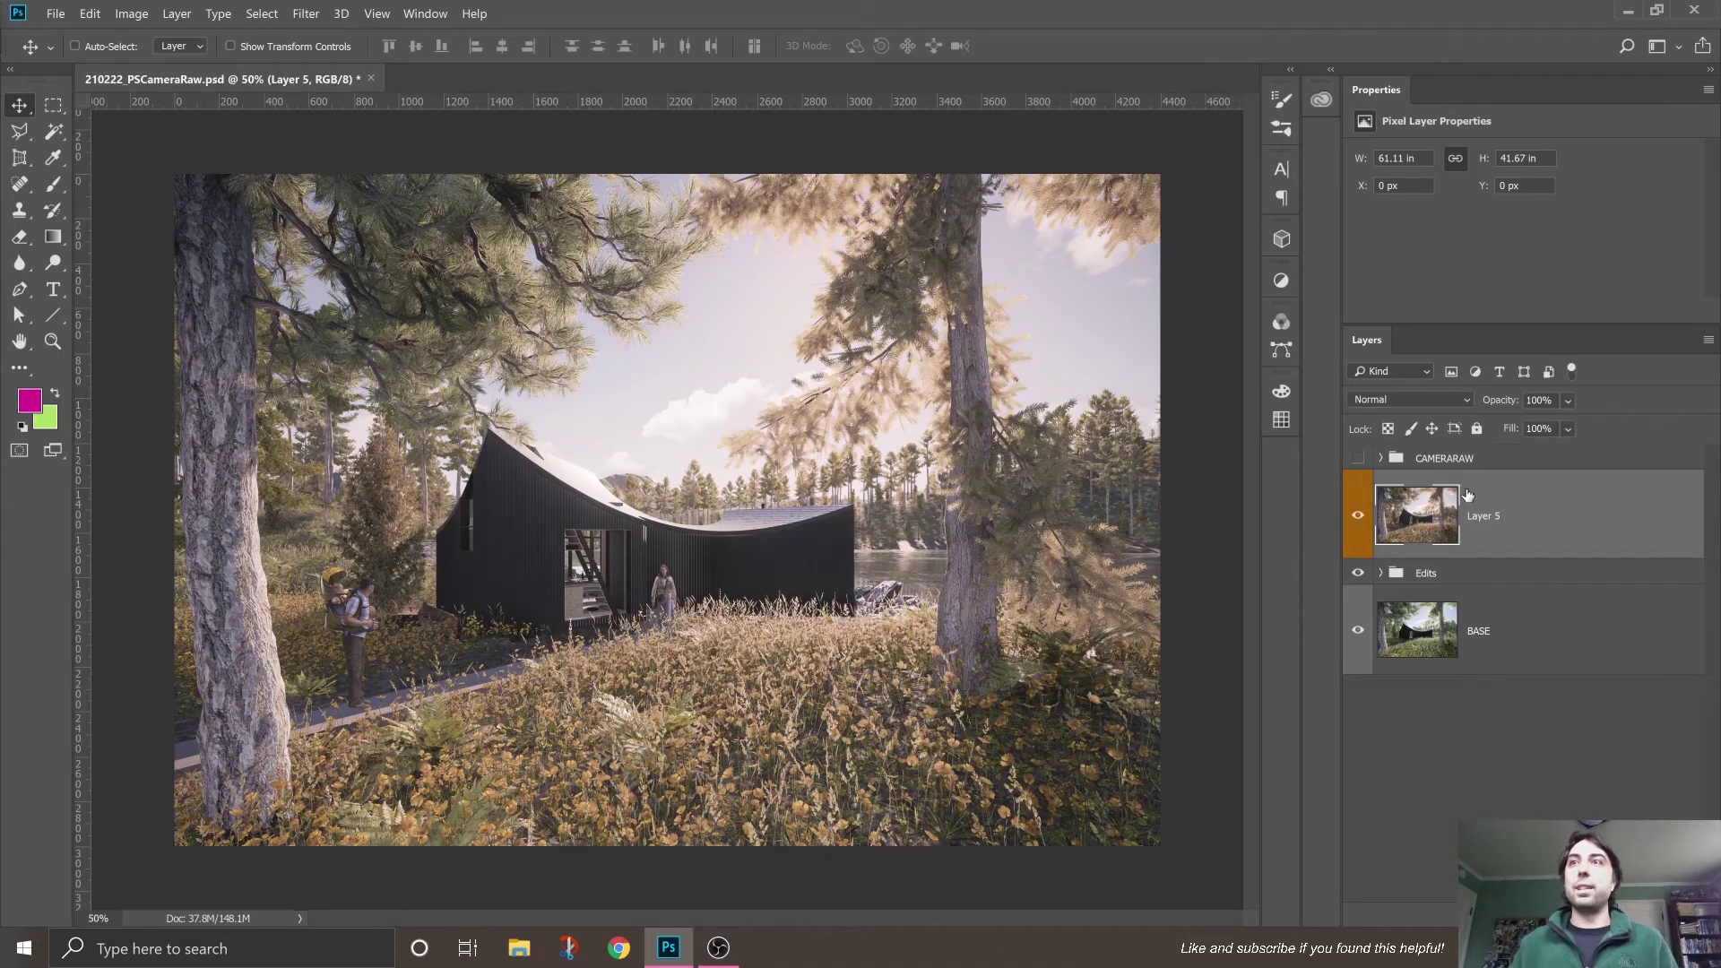